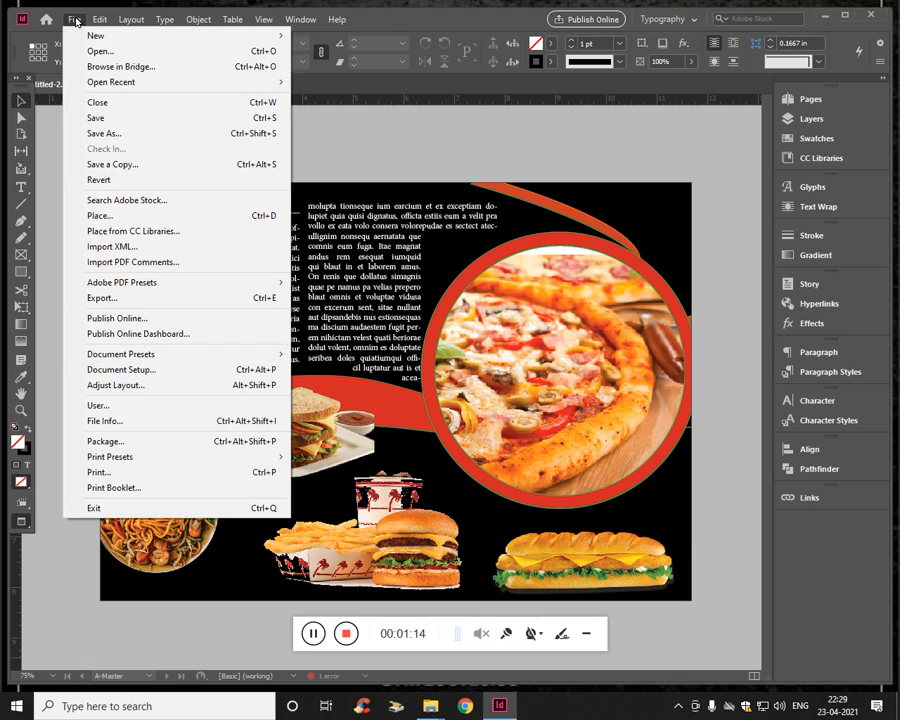
# - Start a new print document from the A4 preset in landscape orientation with inches as the units
pyautogui.moveTo(96, 34)
pyautogui.click(318, 37)
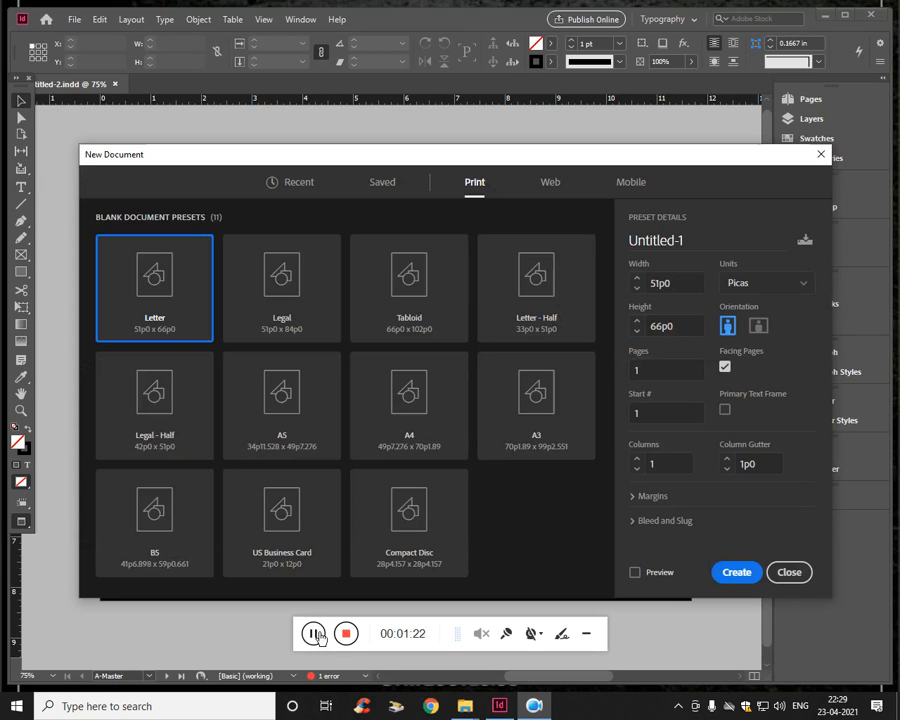
pyautogui.click(446, 413)
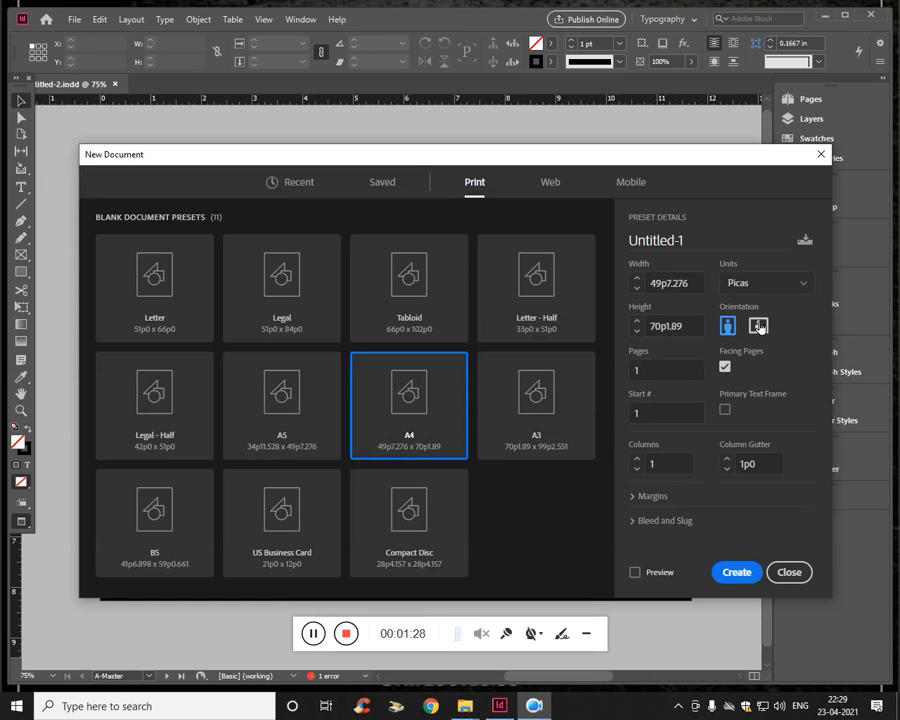
pyautogui.click(758, 326)
pyautogui.click(772, 288)
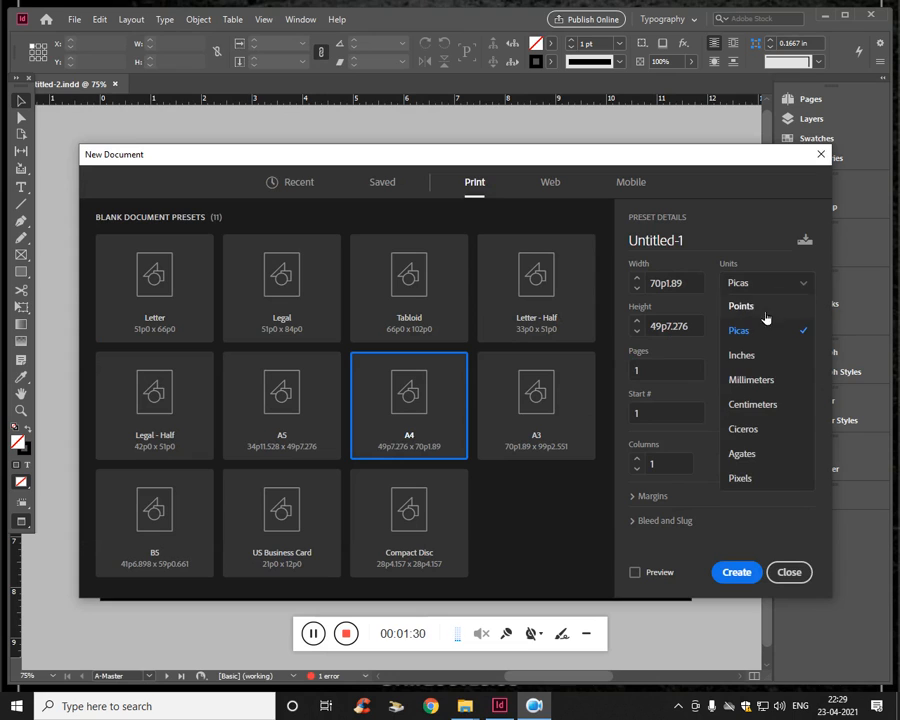
pyautogui.click(745, 355)
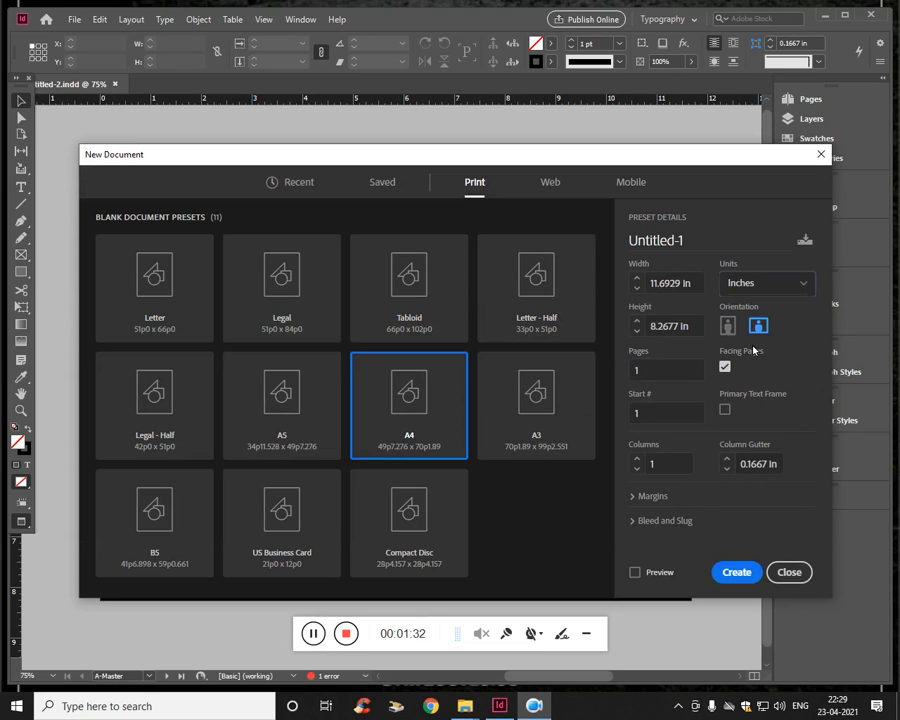
# - Give the new document 3 columns with 0.5 in margins and a 0.125 in bleed, and create it
pyautogui.click(650, 381)
pyautogui.click(655, 463)
pyautogui.press('BackSpace')
pyautogui.write('3')
pyautogui.click(652, 497)
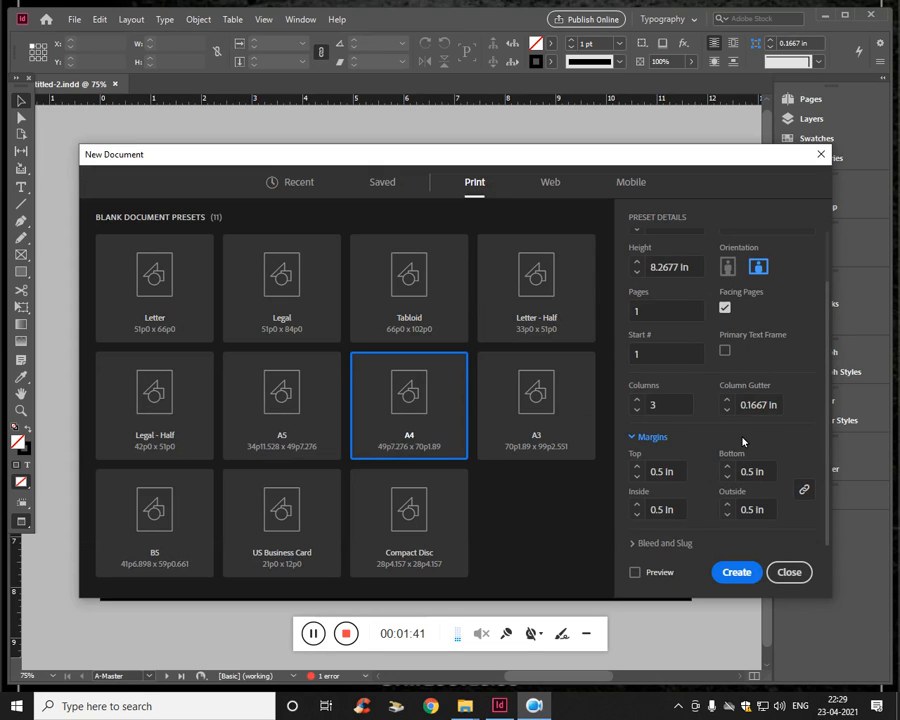
pyautogui.click(664, 543)
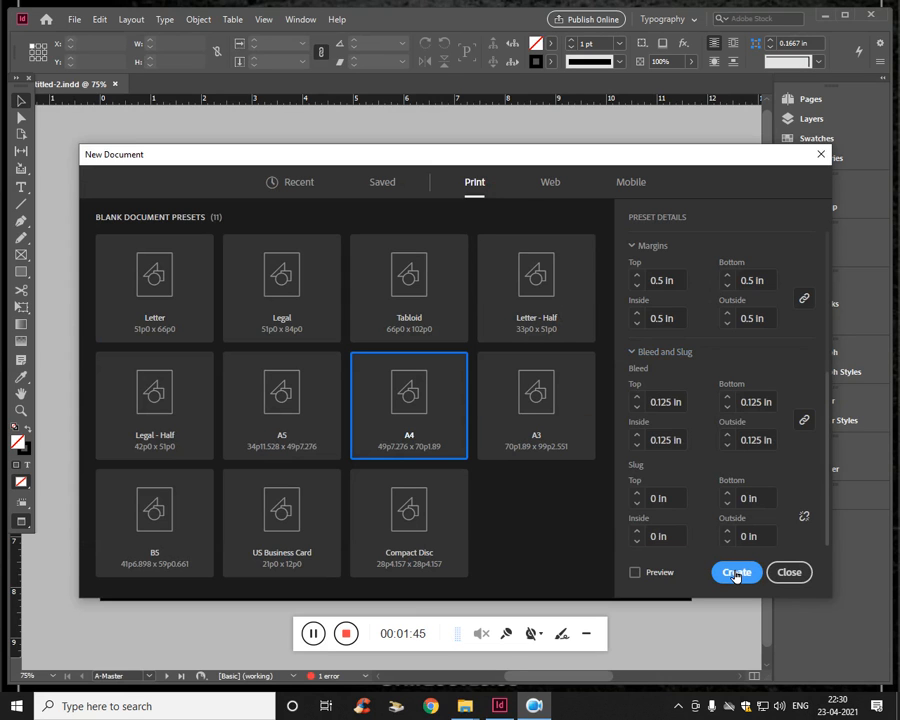
pyautogui.click(736, 572)
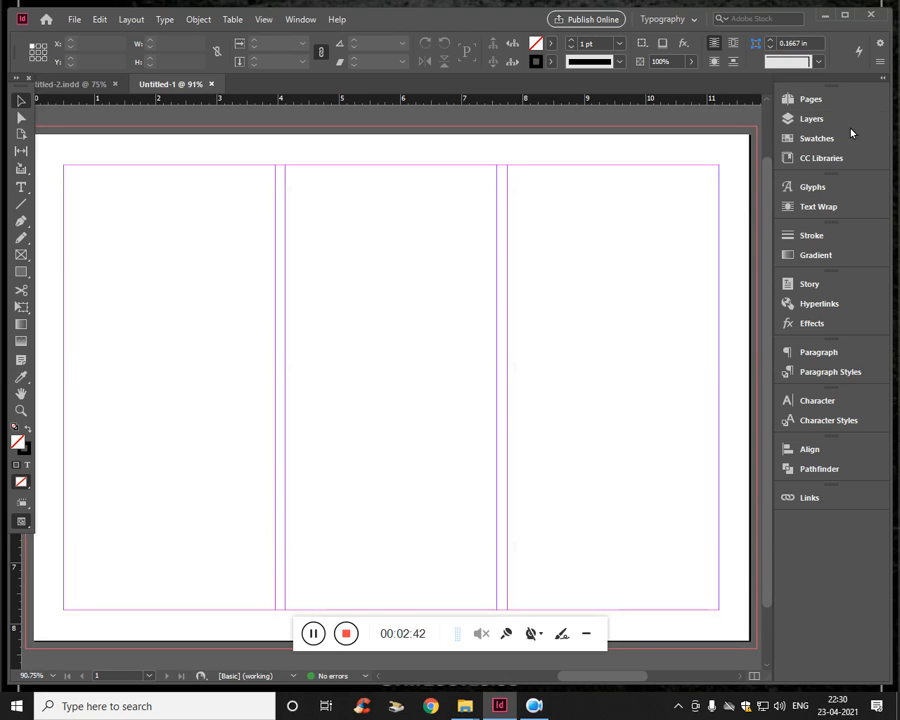
# - Delete the left page of the A-Master spread so the master consists of a single page
pyautogui.click(811, 100)
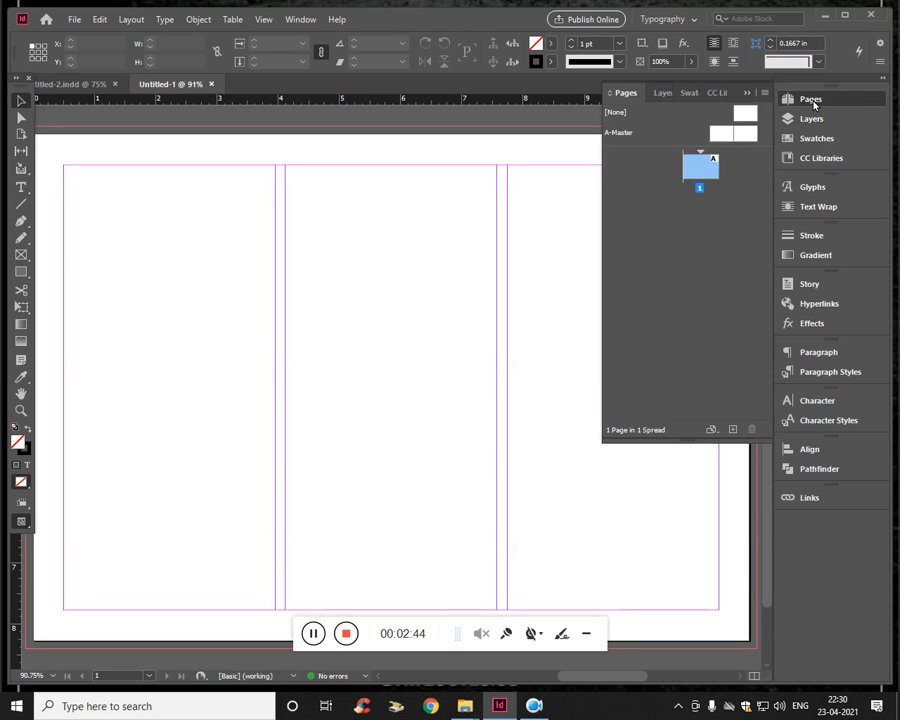
pyautogui.click(740, 134)
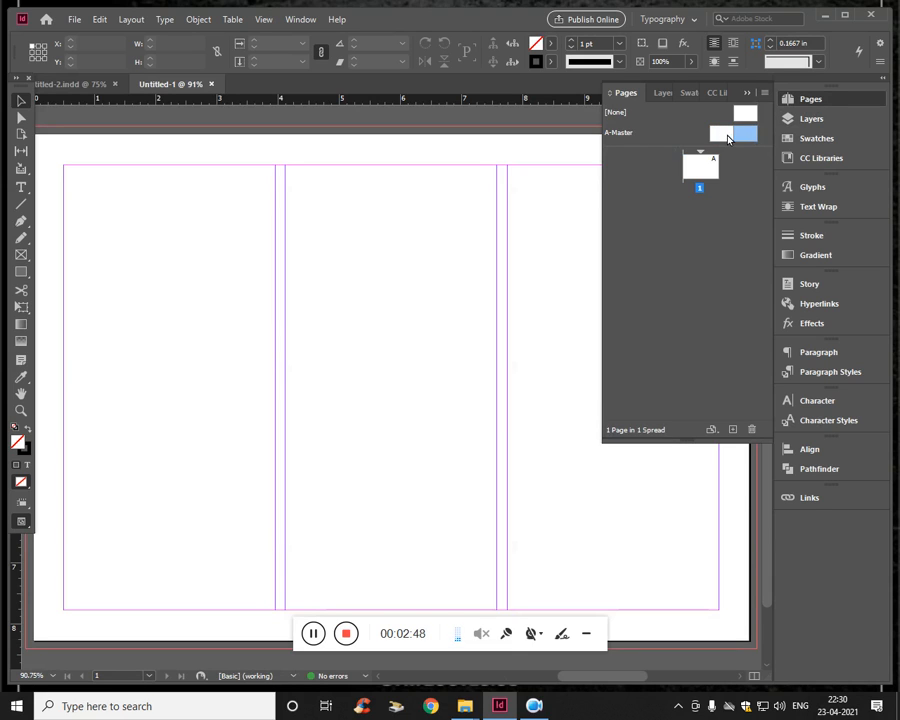
pyautogui.click(718, 139)
pyautogui.rightClick(718, 138)
pyautogui.click(742, 151)
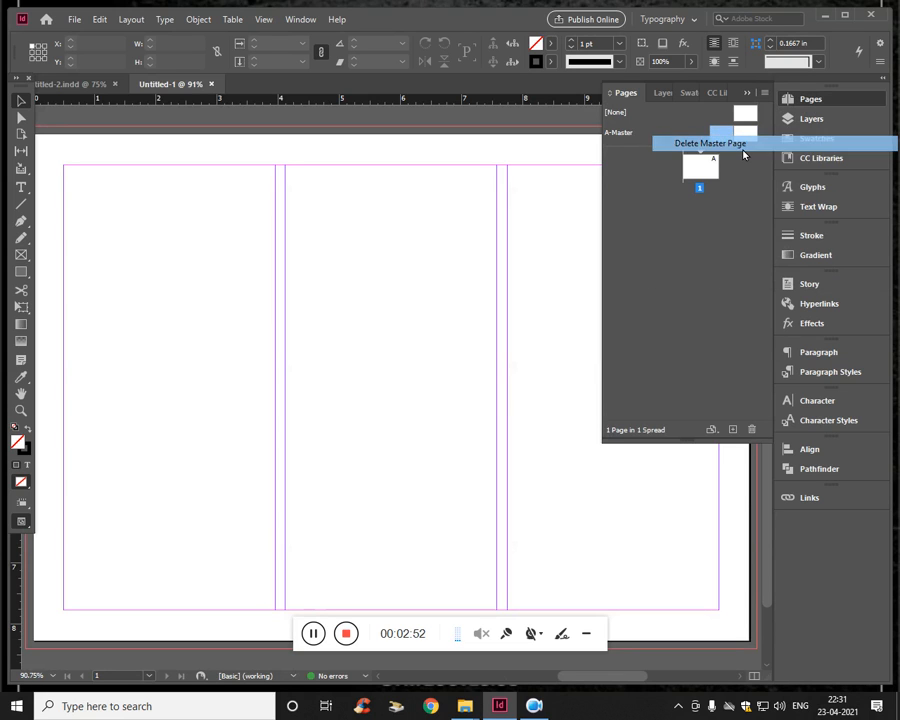
pyautogui.click(505, 370)
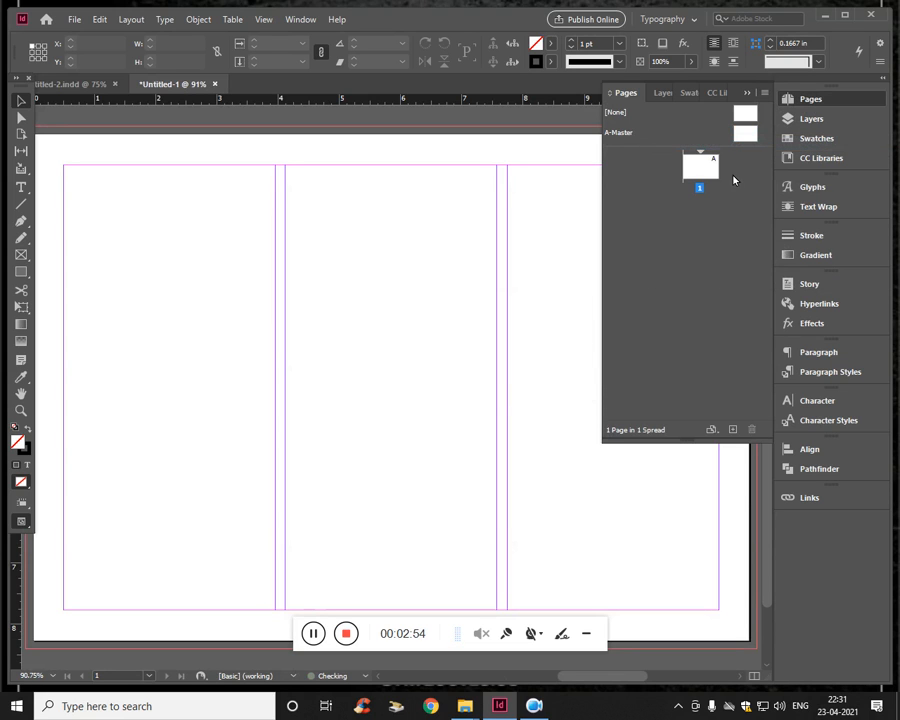
# - Duplicate the single-page A-Master spread to get a second master
pyautogui.rightClick(742, 134)
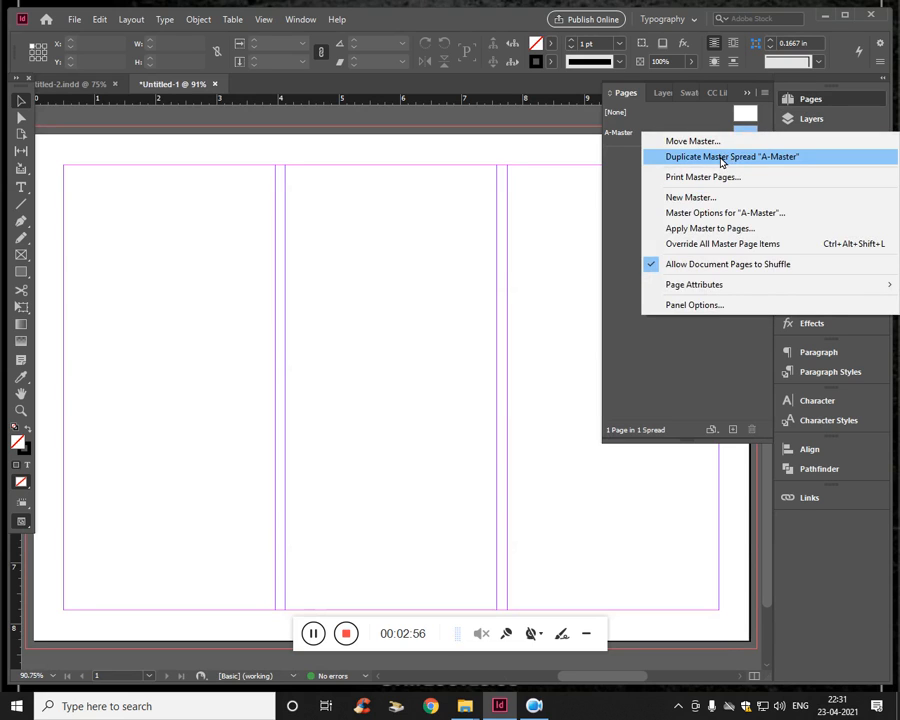
pyautogui.click(722, 157)
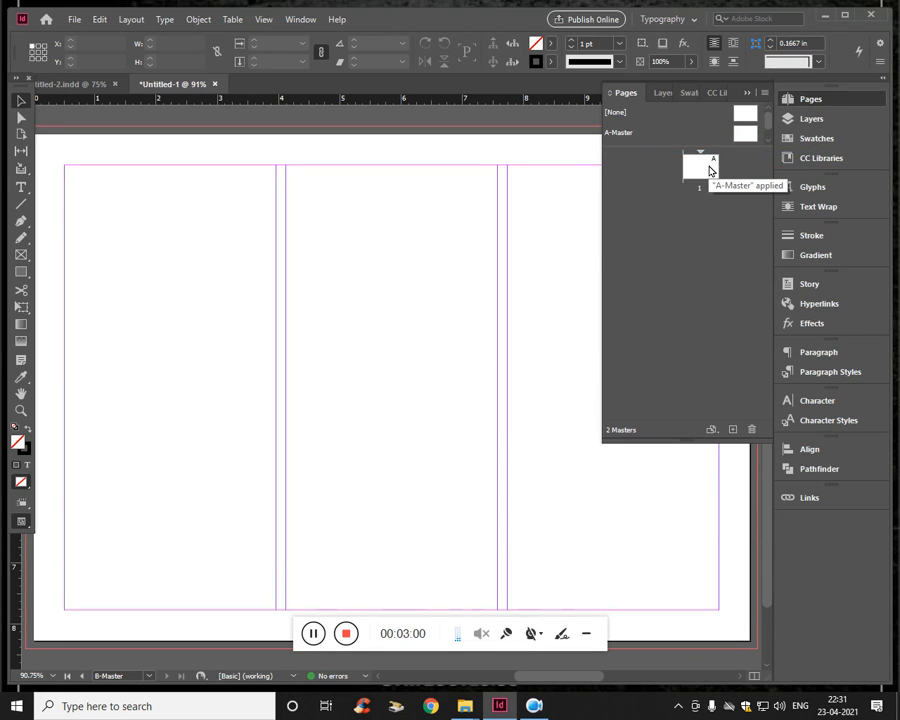
pyautogui.click(314, 634)
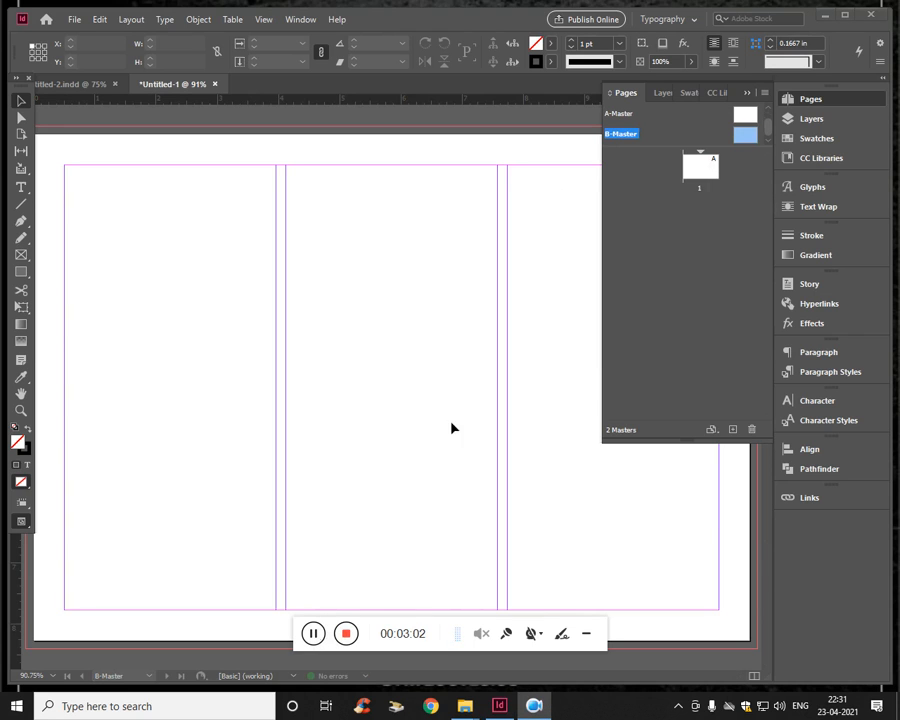
# - Open the A-Master page for editing
pyautogui.scroll(1, 768, 115)
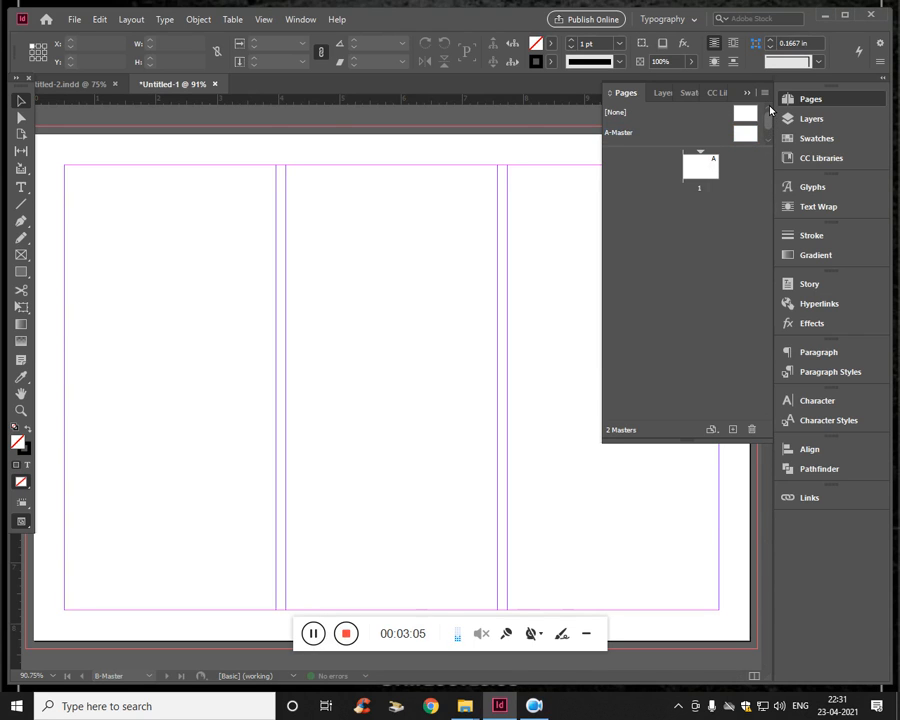
pyautogui.scroll(-1, 769, 130)
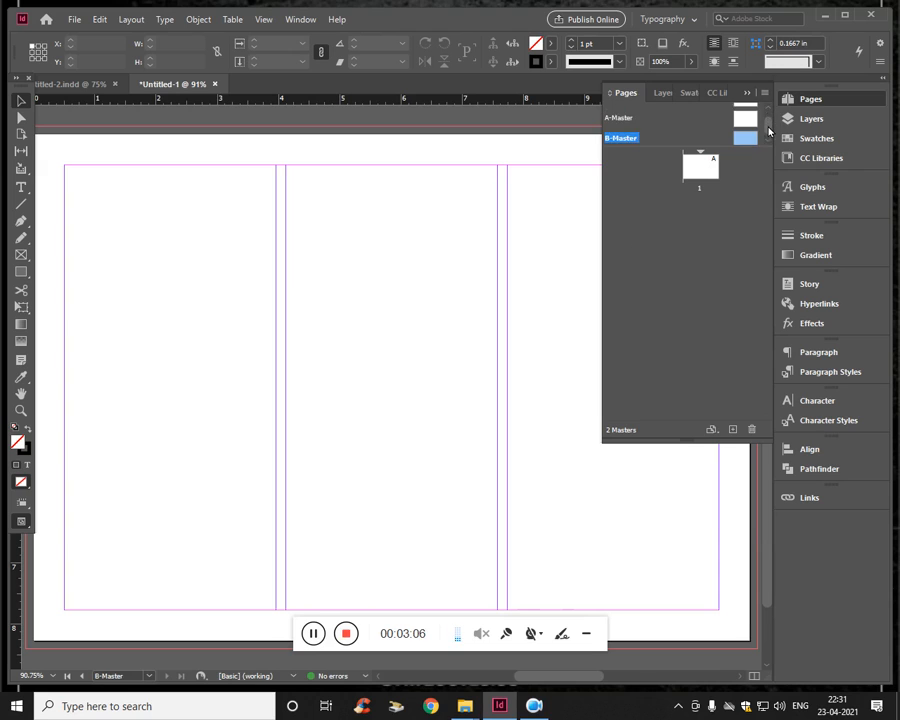
pyautogui.scroll(1, 768, 130)
pyautogui.scroll(-1, 768, 128)
pyautogui.scroll(1, 767, 125)
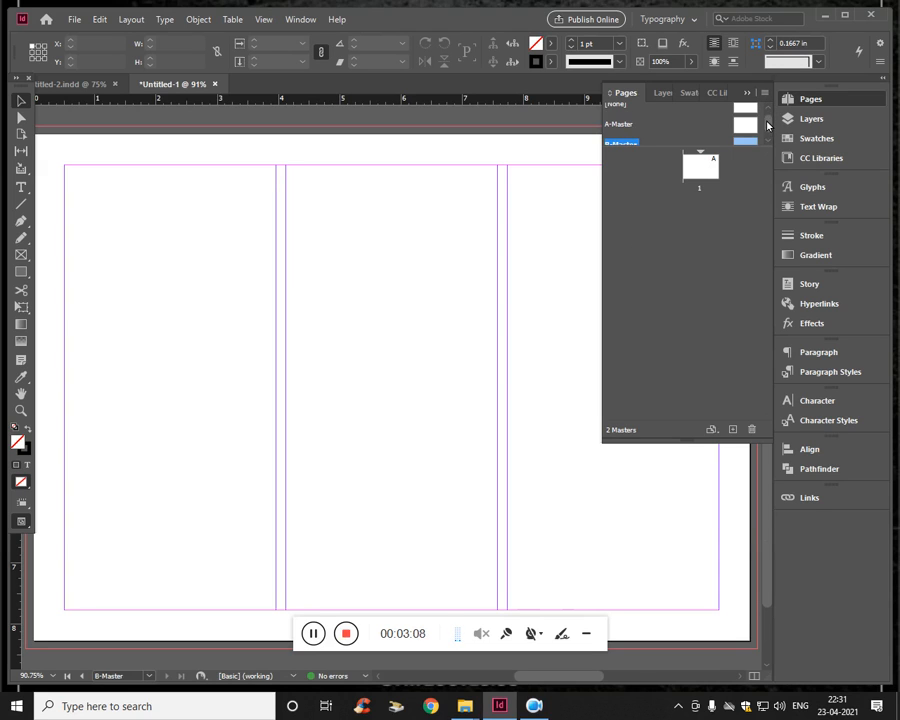
pyautogui.doubleClick(744, 124)
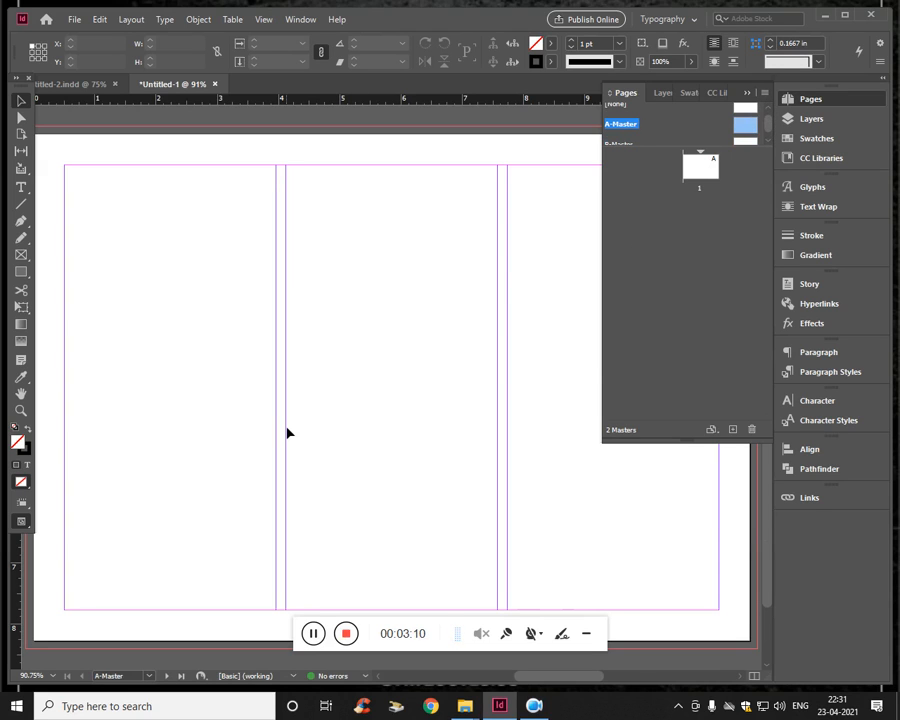
# - Draw a circle about 3.36 in in diameter in the third column of A-Master with the Ellipse tool
pyautogui.hotkey('ctrl', '-')
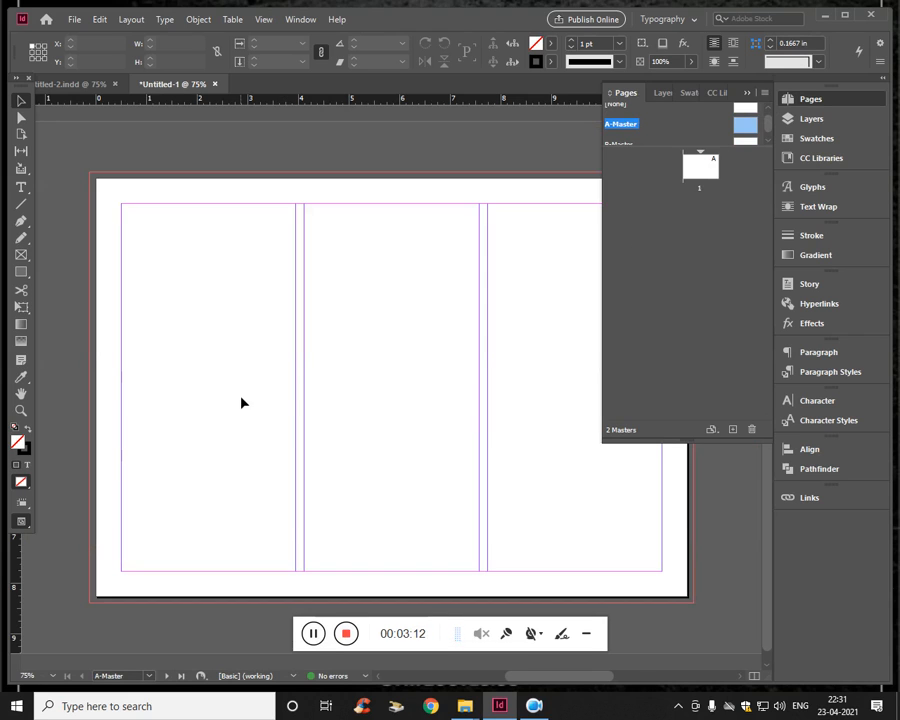
pyautogui.moveTo(293, 402); pyautogui.dragTo(238, 434)
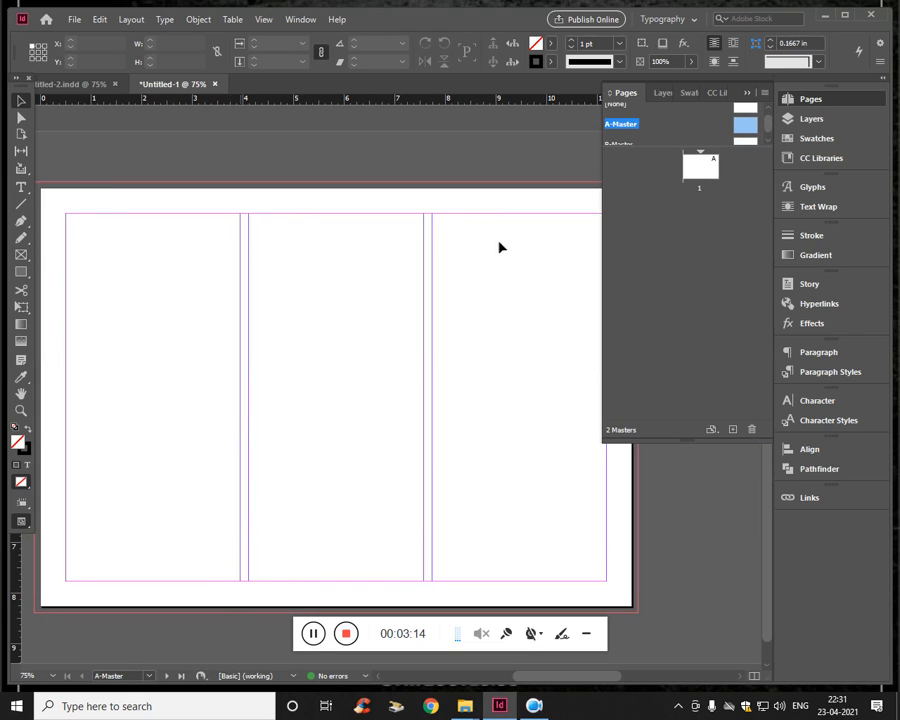
pyautogui.click(749, 92)
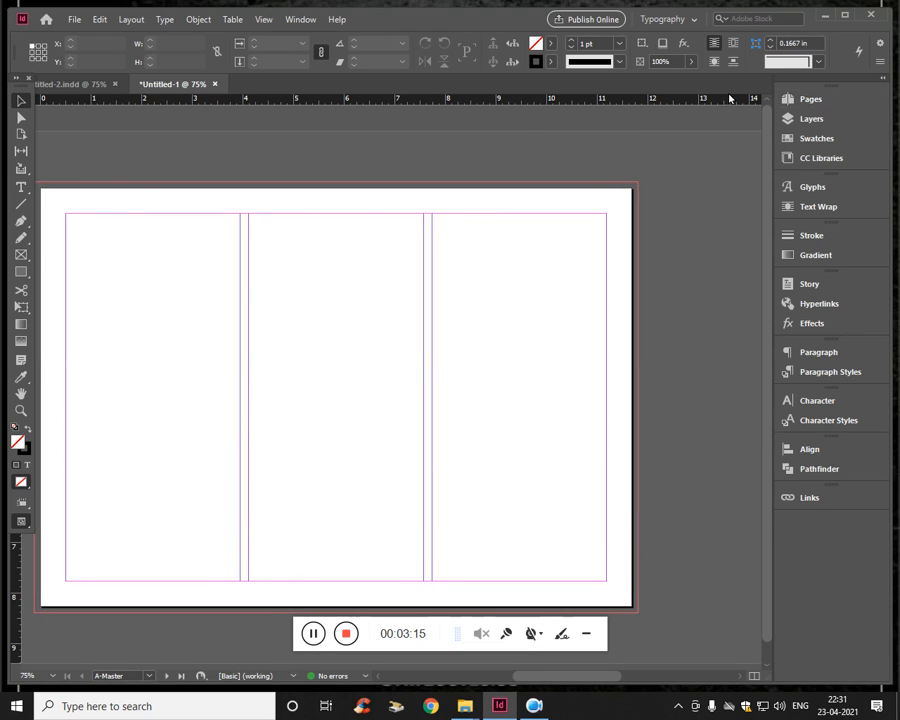
pyautogui.rightClick(21, 272)
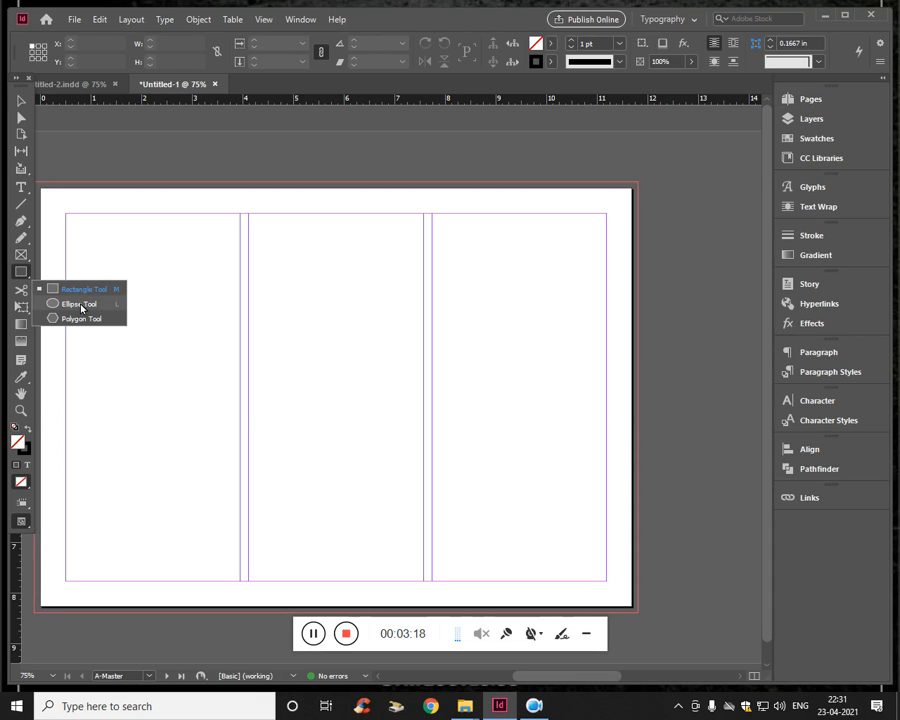
pyautogui.click(81, 305)
pyautogui.moveTo(444, 300)
pyautogui.mouseDown()
pyautogui.moveTo(575, 400)
pyautogui.moveTo(616, 474)
pyautogui.mouseUp()
pyautogui.moveTo(478, 332); pyautogui.dragTo(608, 513)
pyautogui.hotkey('ctrl', 'z')
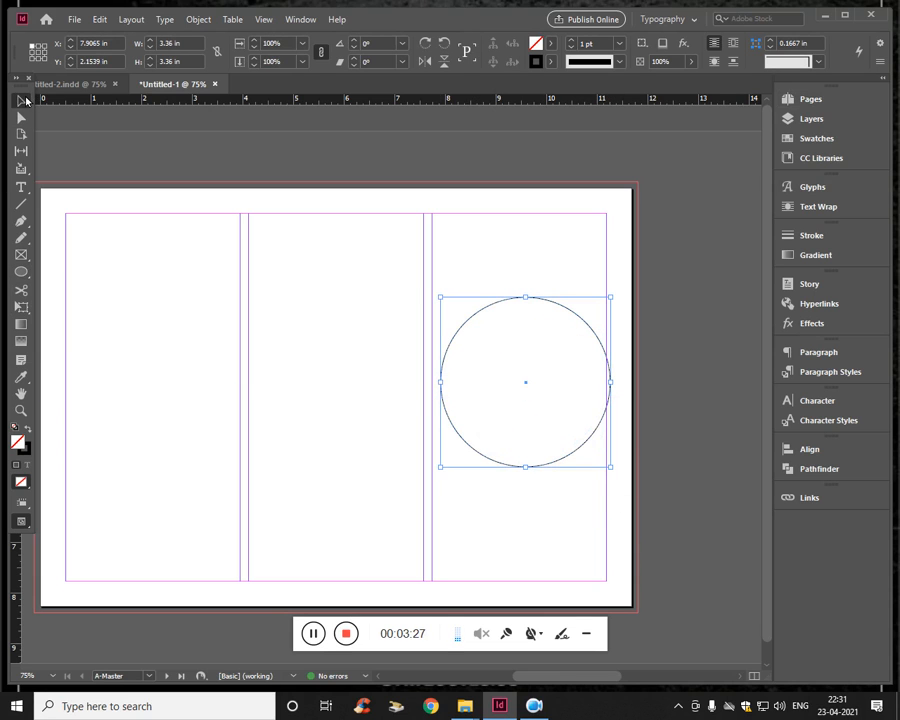
pyautogui.moveTo(504, 467); pyautogui.dragTo(506, 477)
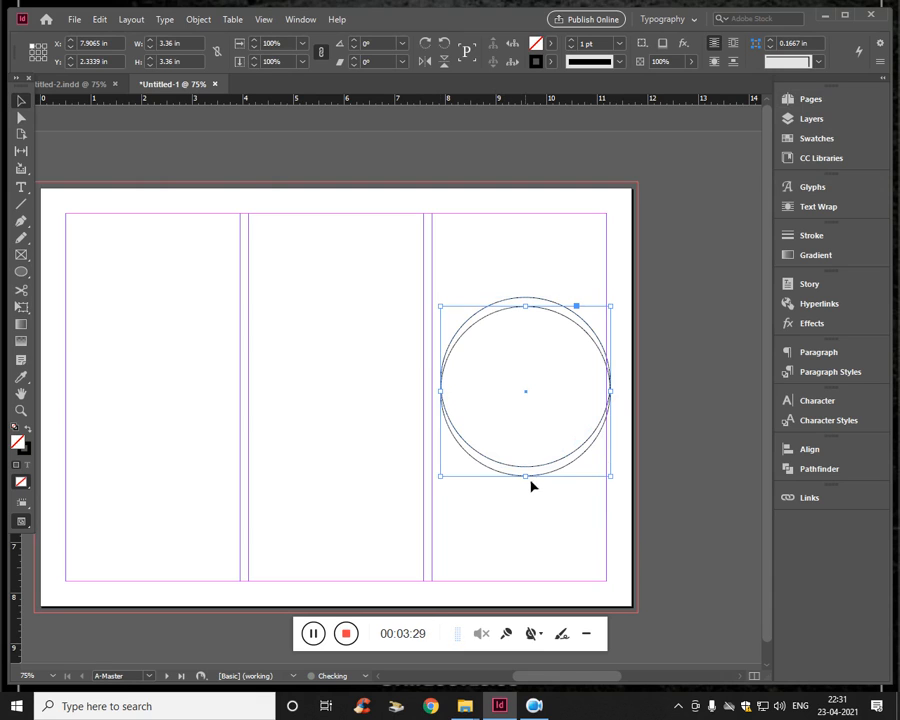
pyautogui.click(175, 43)
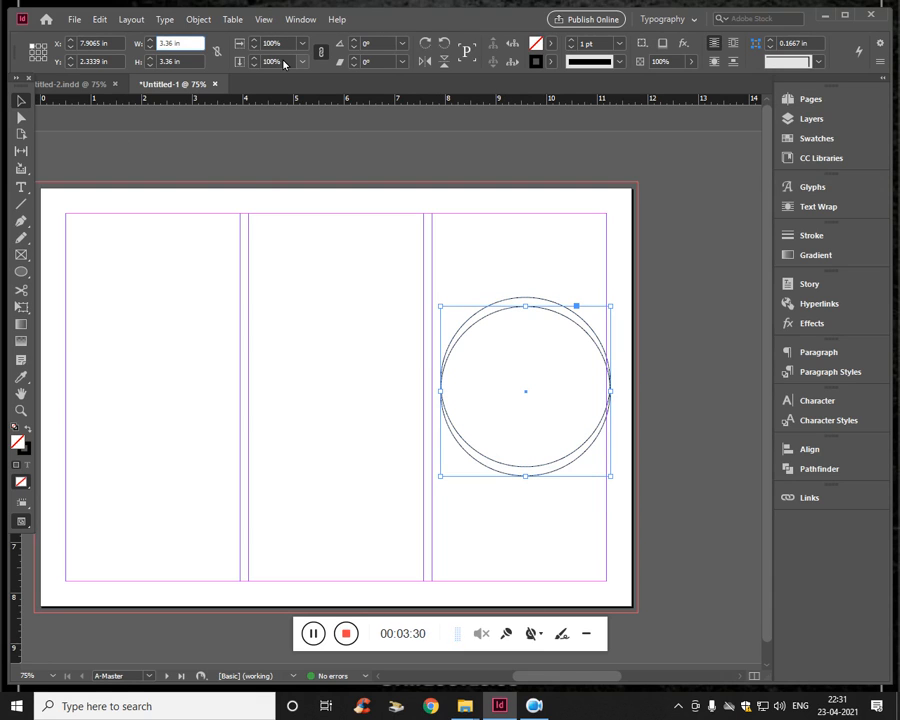
pyautogui.write('2.36')
pyautogui.press('Tab')
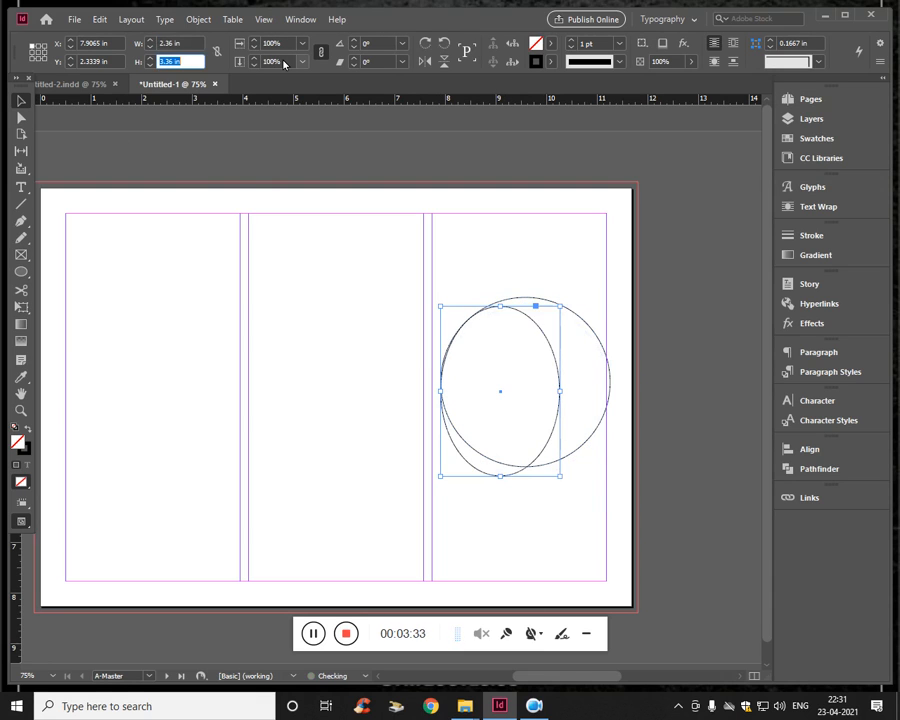
pyautogui.hotkey('ctrl', 'z')
pyautogui.hotkey('ctrl', 'z')
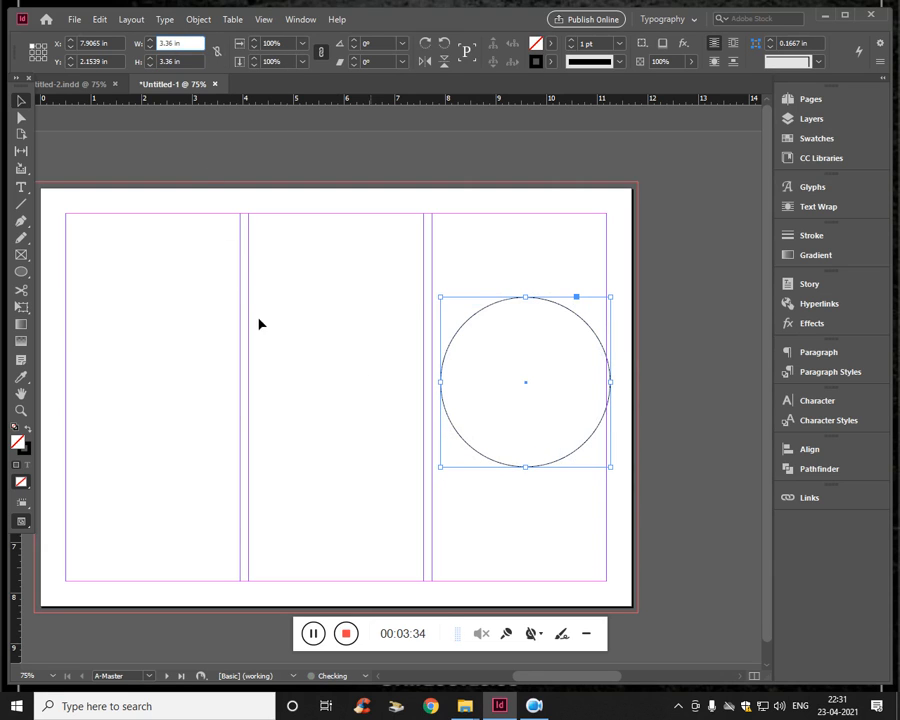
# - Duplicate the circle in the third column straight down, about 0.56 in below the original
pyautogui.click(512, 471)
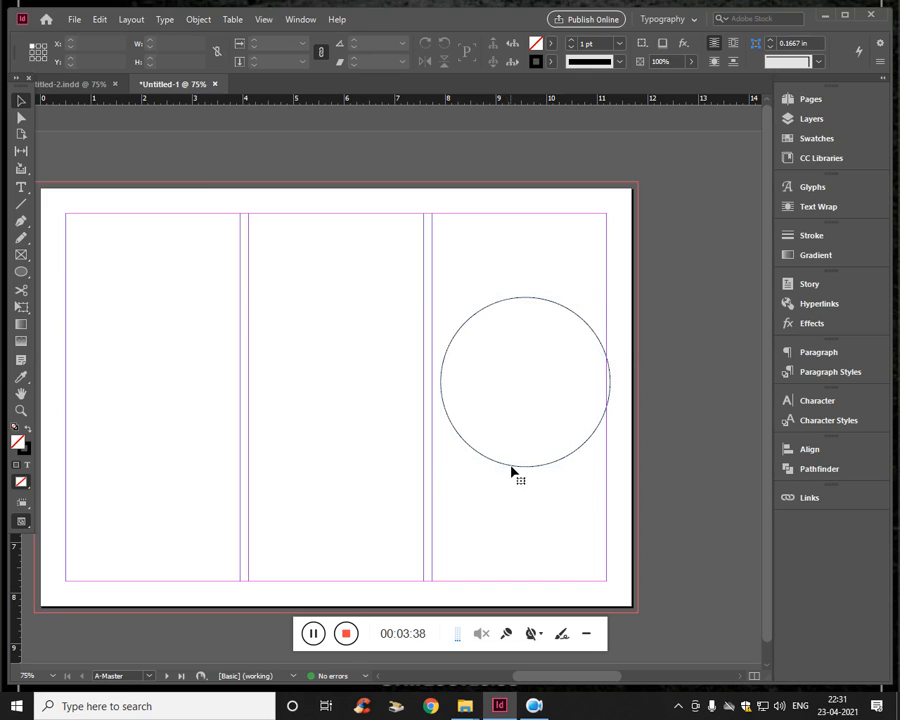
pyautogui.click(514, 470)
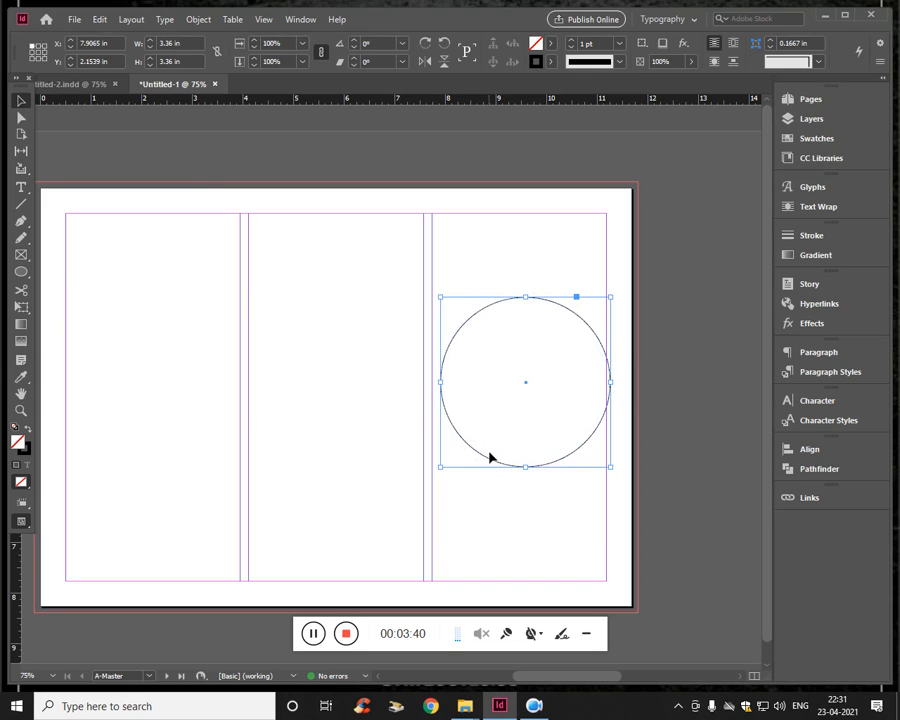
pyautogui.click(485, 462)
pyautogui.click(492, 466)
pyautogui.moveTo(492, 466); pyautogui.dragTo(492, 494)
# - Reduce the copied circle's width and height by 0.5 in each, to 2.86 in
pyautogui.click(186, 44)
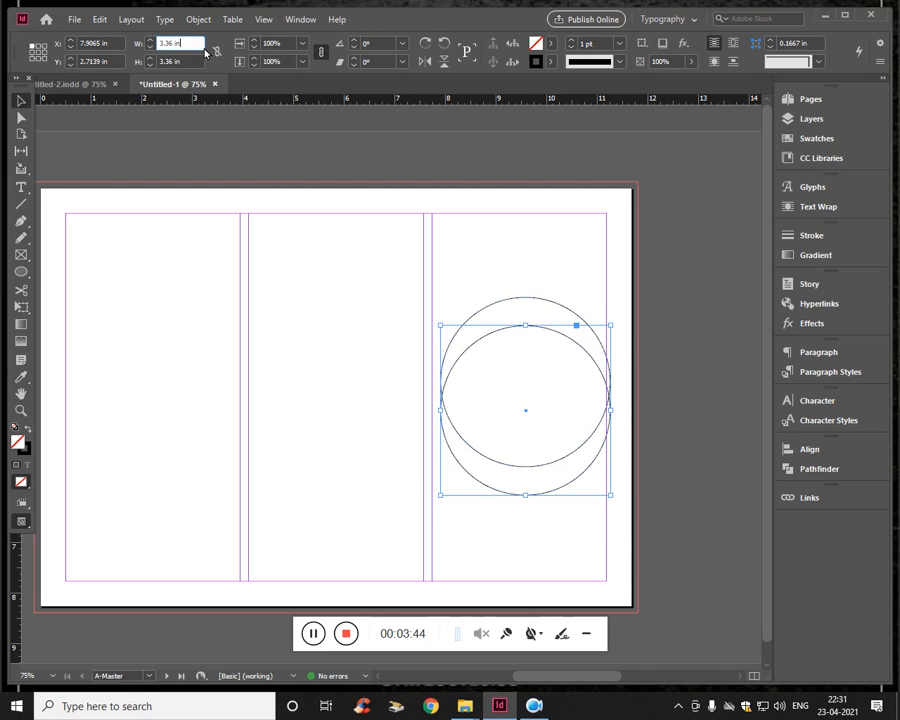
pyautogui.write('-.5')
pyautogui.click(191, 64)
pyautogui.write('-.5')
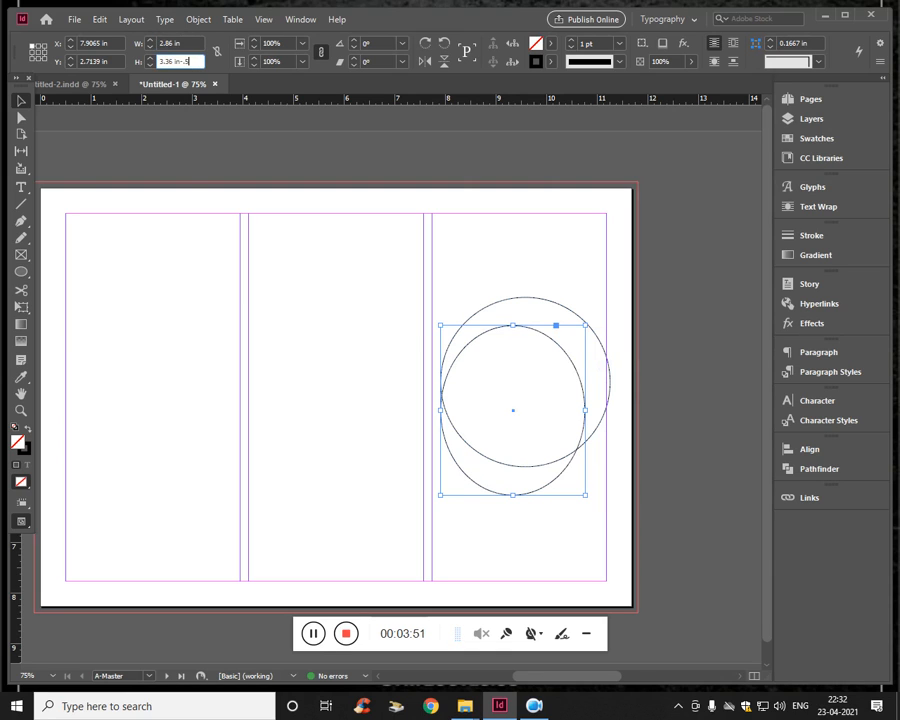
pyautogui.press('Return')
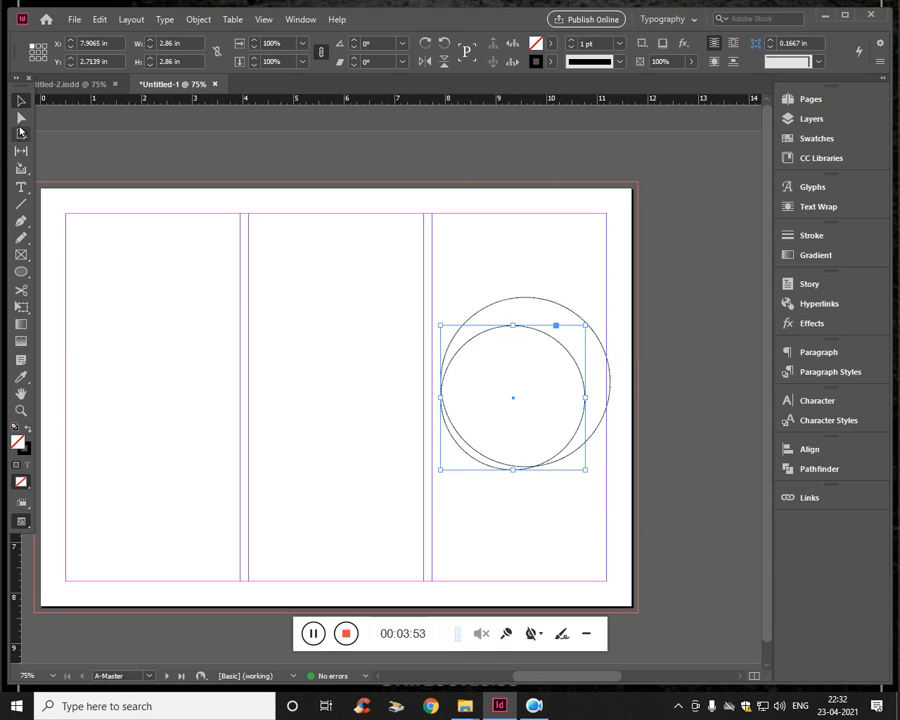
# - Center the small and large circles on each other horizontally and vertically
pyautogui.click(605, 415)
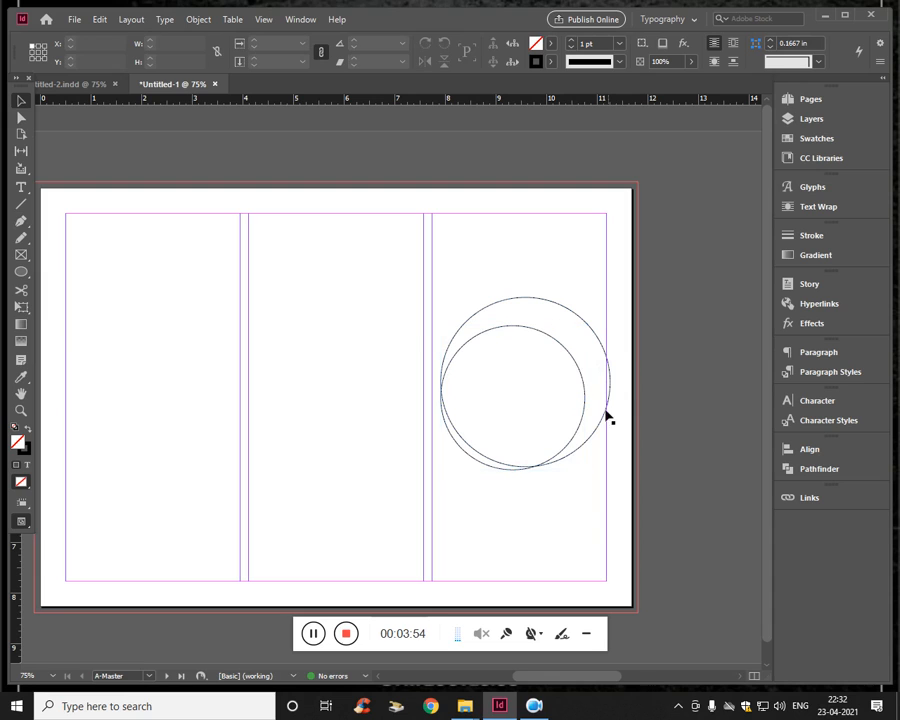
pyautogui.click(583, 426)
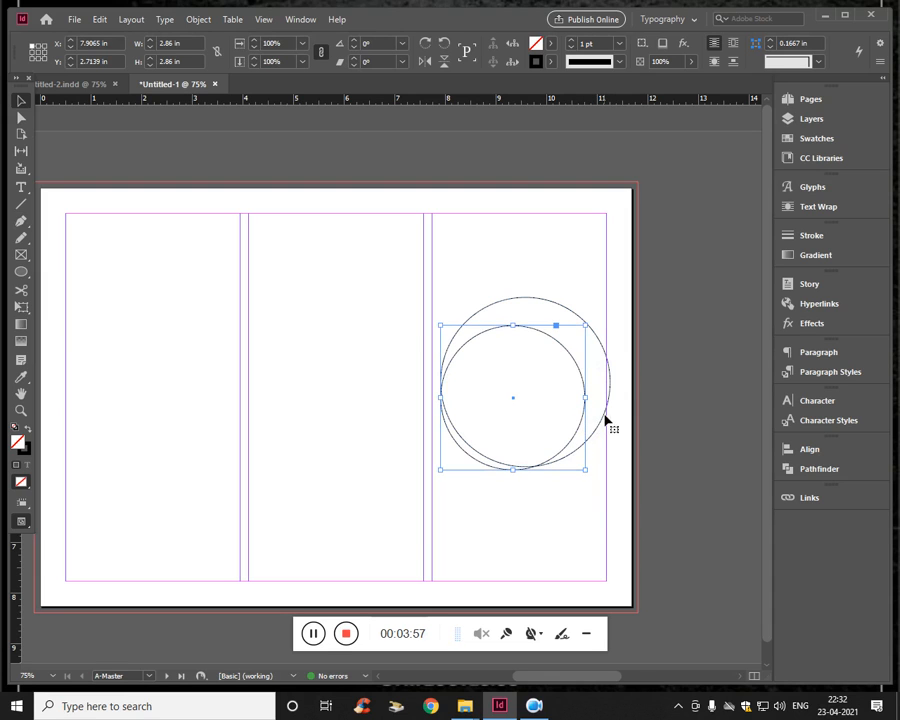
pyautogui.keyDown('shift'); pyautogui.click(604, 416); pyautogui.keyUp('shift')
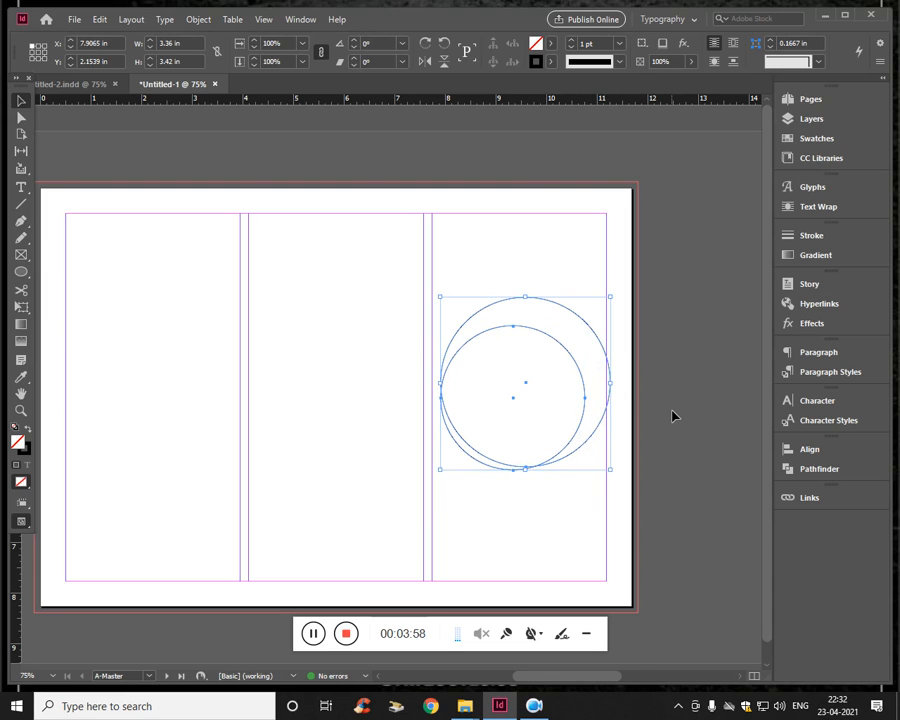
pyautogui.click(812, 450)
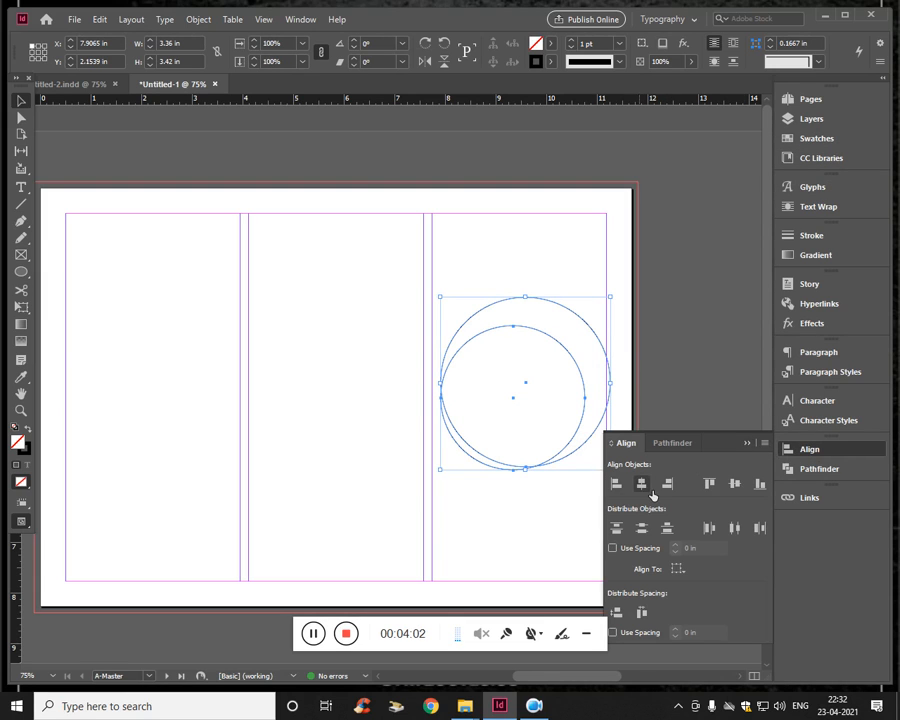
pyautogui.click(639, 485)
pyautogui.click(734, 484)
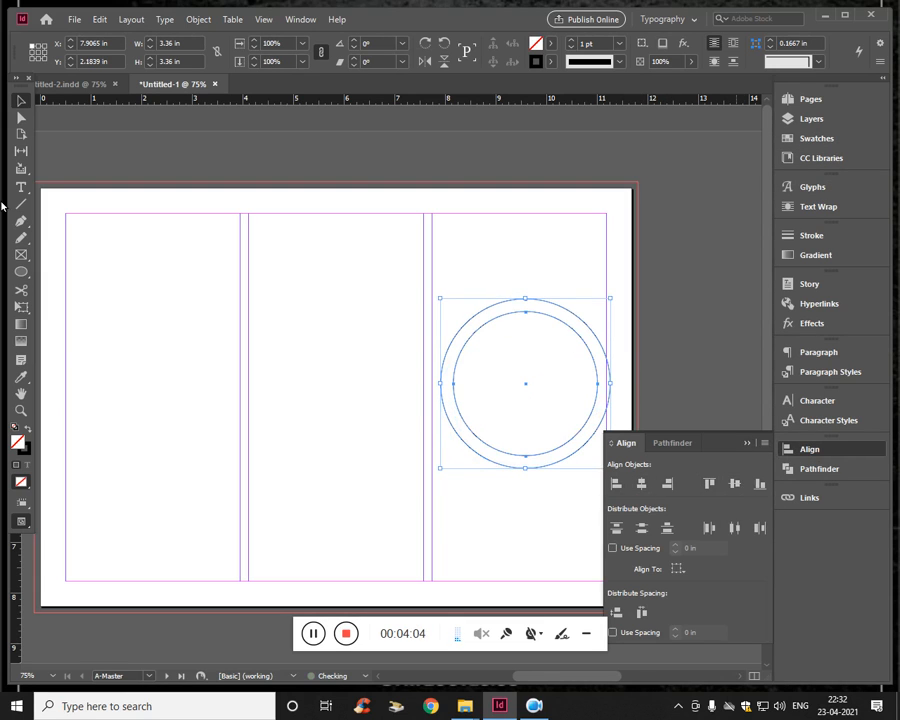
pyautogui.click(472, 461)
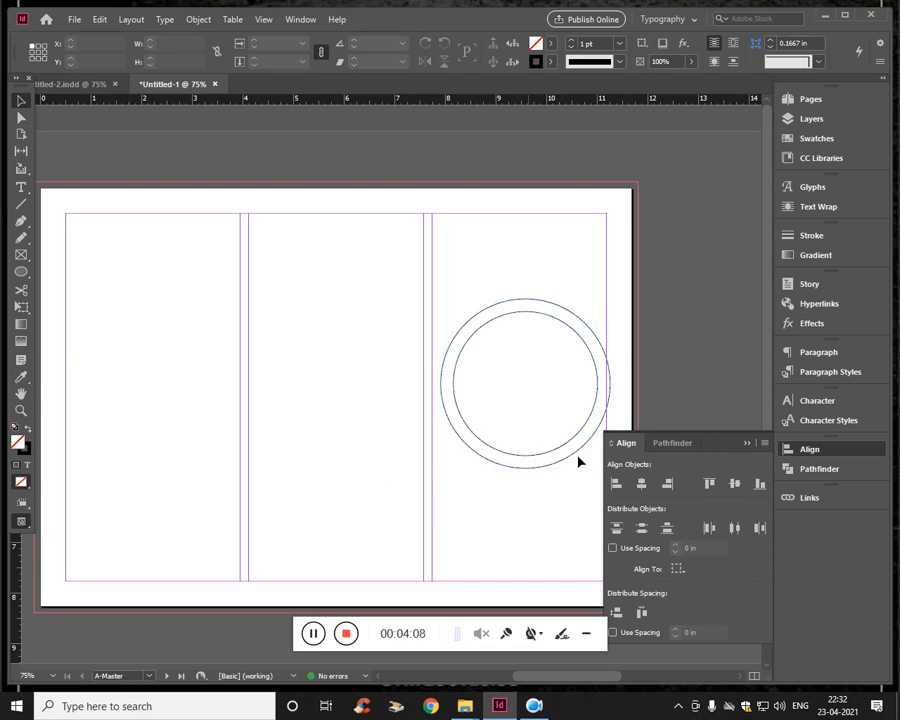
pyautogui.click(747, 444)
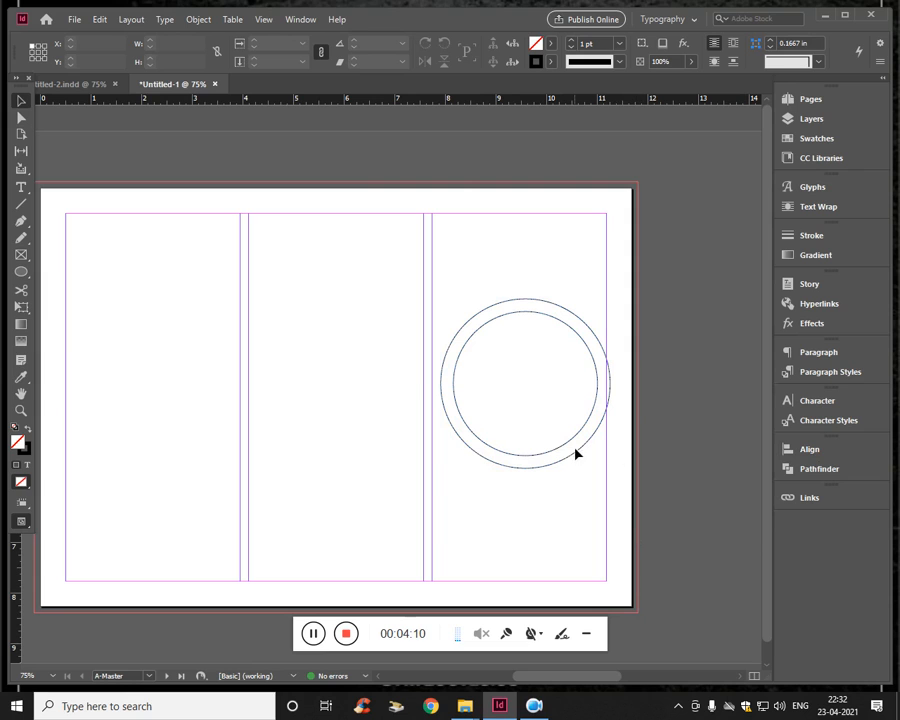
# - Fill the large circle with the red swatch C=15 M=100 Y=100 K=0
pyautogui.click(576, 456)
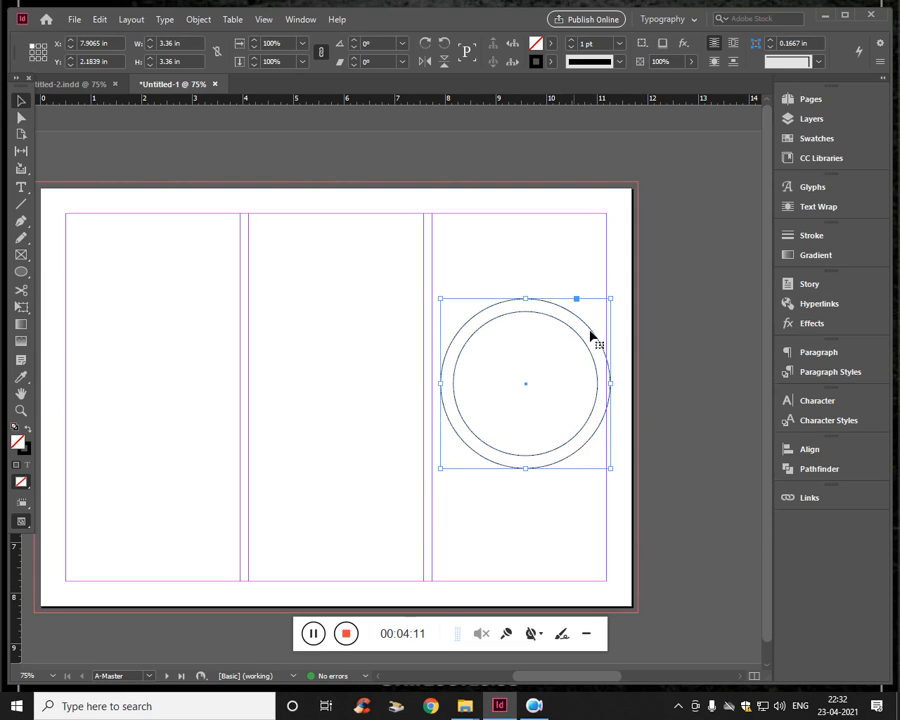
pyautogui.click(554, 44)
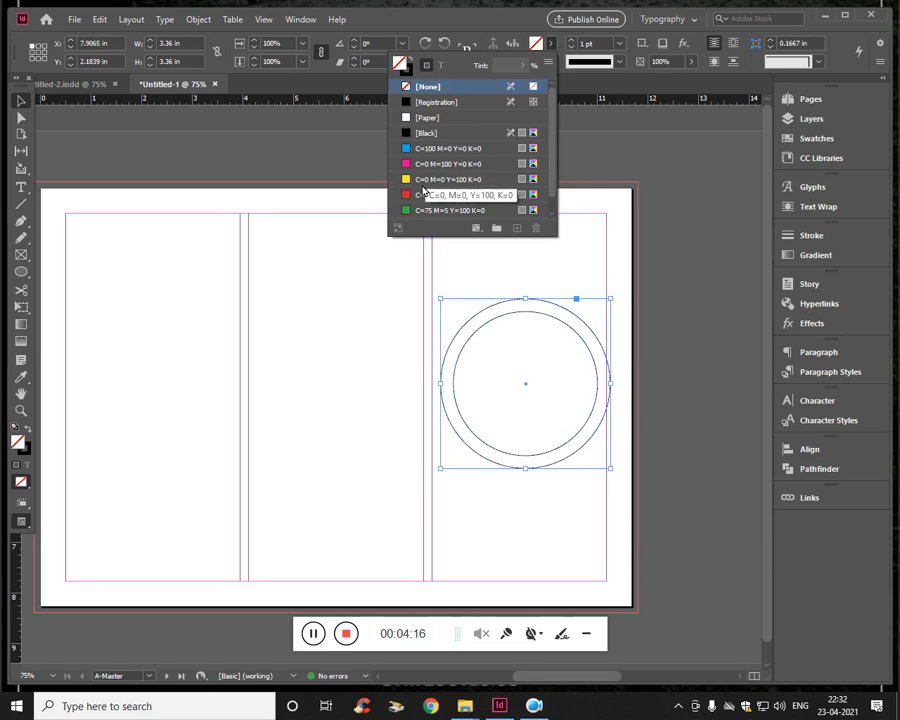
pyautogui.click(422, 194)
pyautogui.click(345, 345)
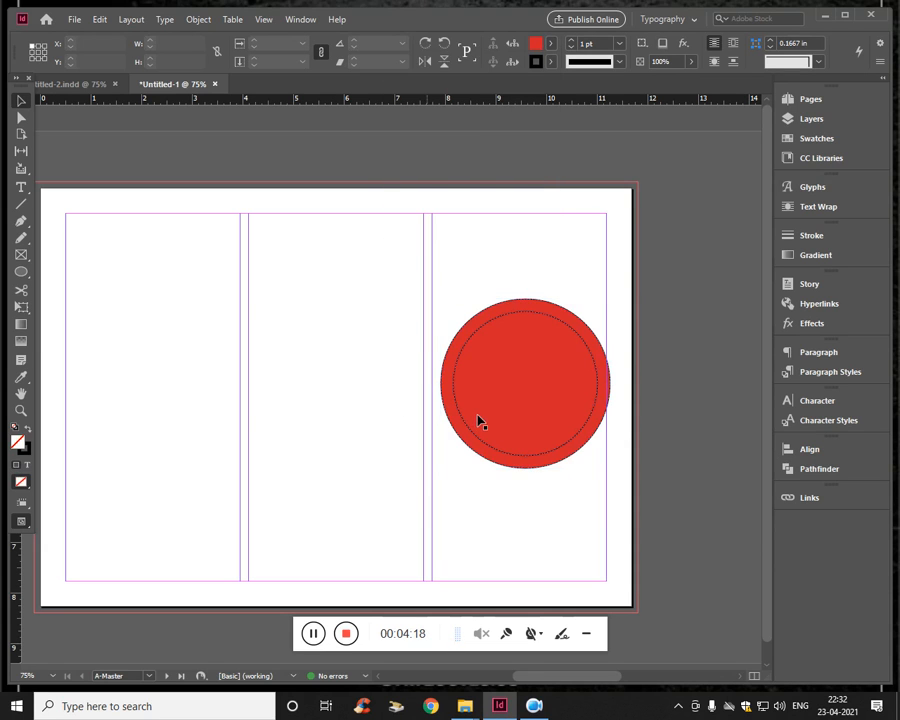
pyautogui.click(478, 419)
pyautogui.rightClick(478, 419)
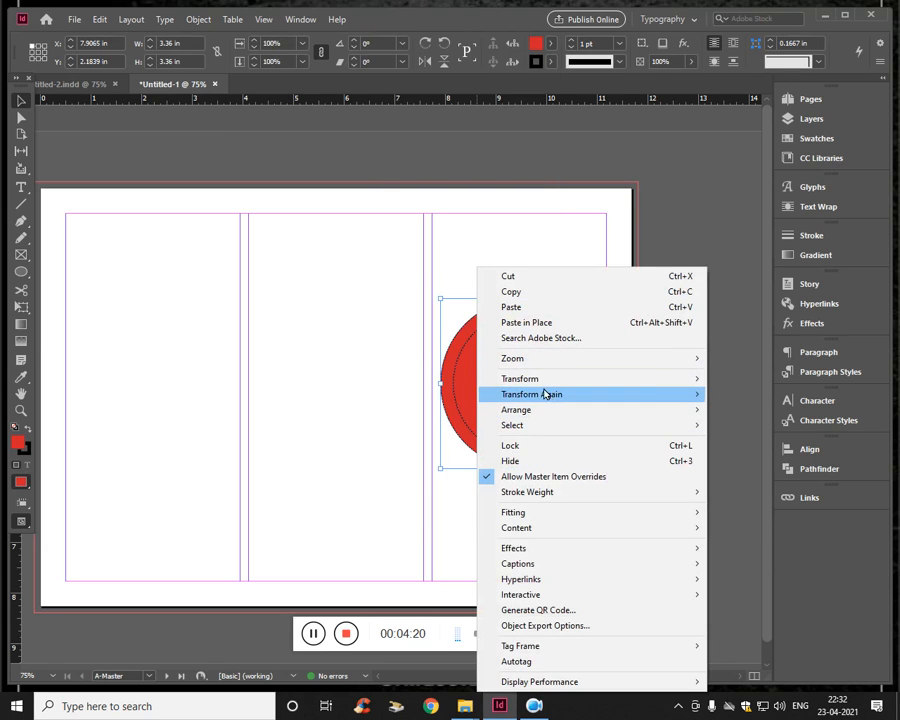
pyautogui.click(376, 396)
pyautogui.click(482, 384)
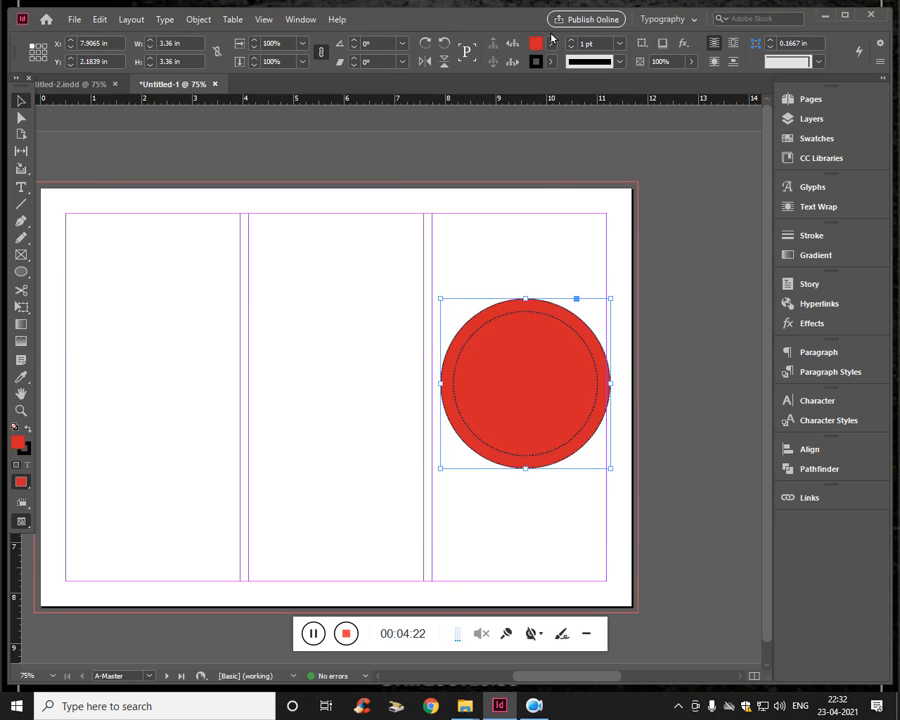
pyautogui.moveTo(519, 330); pyautogui.dragTo(558, 375)
pyautogui.hotkey('ctrl', 'z')
pyautogui.hotkey('ctrl', 'z')
pyautogui.rightClick(547, 380)
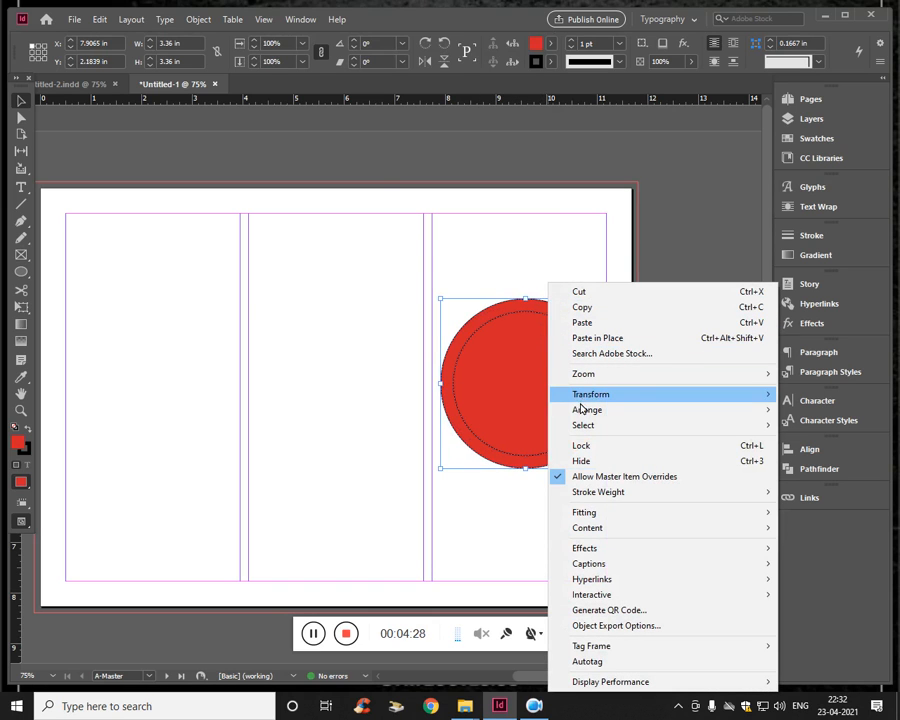
pyautogui.moveTo(605, 410)
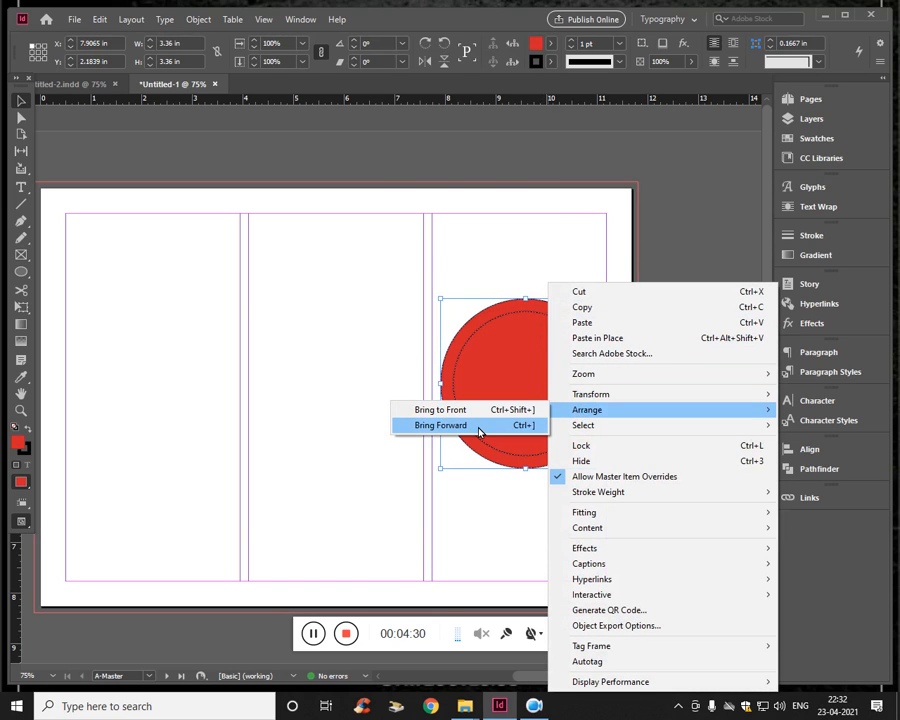
pyautogui.click(510, 460)
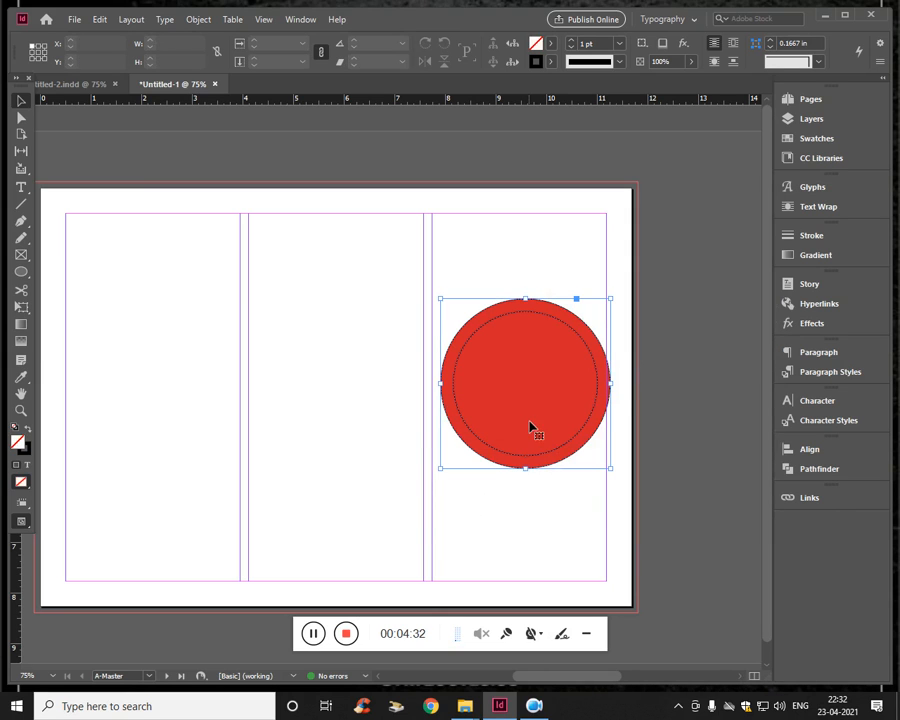
# - Fill the large circle with the [Paper] swatch
pyautogui.click(555, 45)
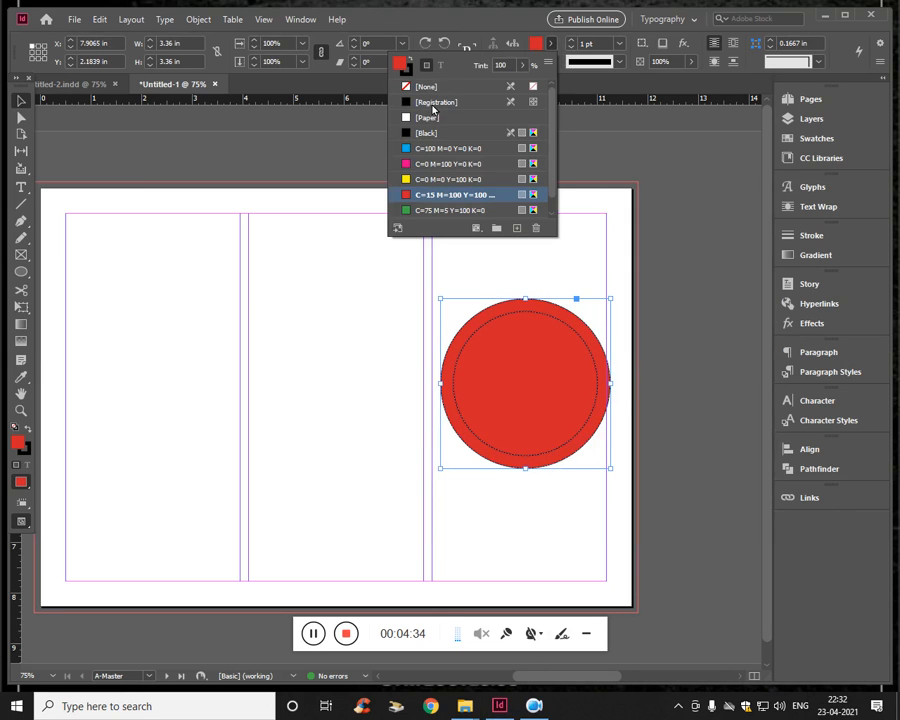
pyautogui.click(425, 118)
pyautogui.click(447, 412)
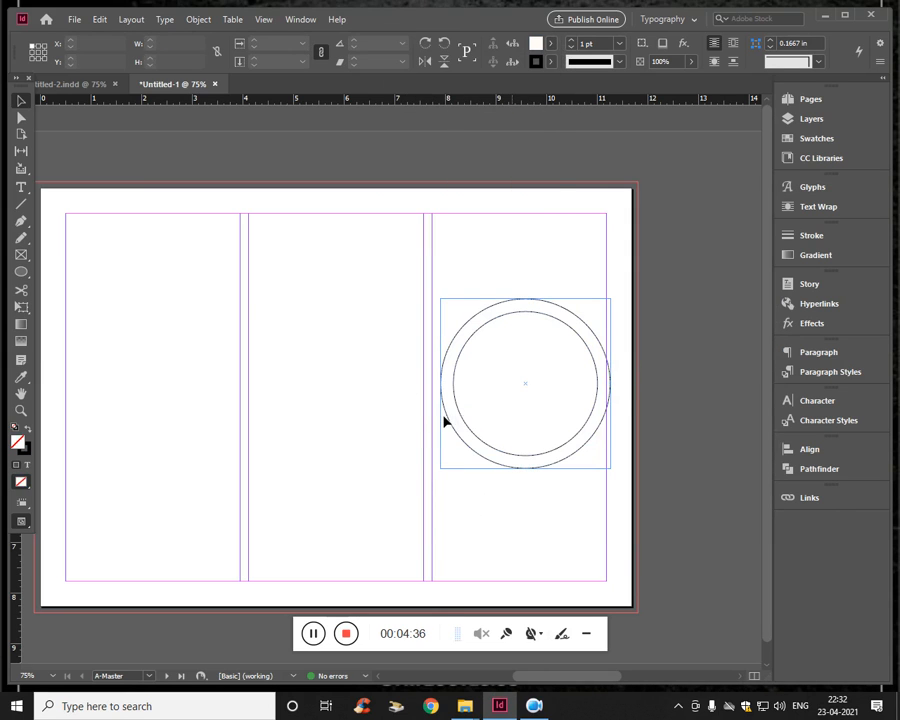
# - Move the large circle about 2.06 in to the left and fill it with the red swatch C=15 M=100 Y=100 K=0
pyautogui.moveTo(541, 405); pyautogui.dragTo(438, 418)
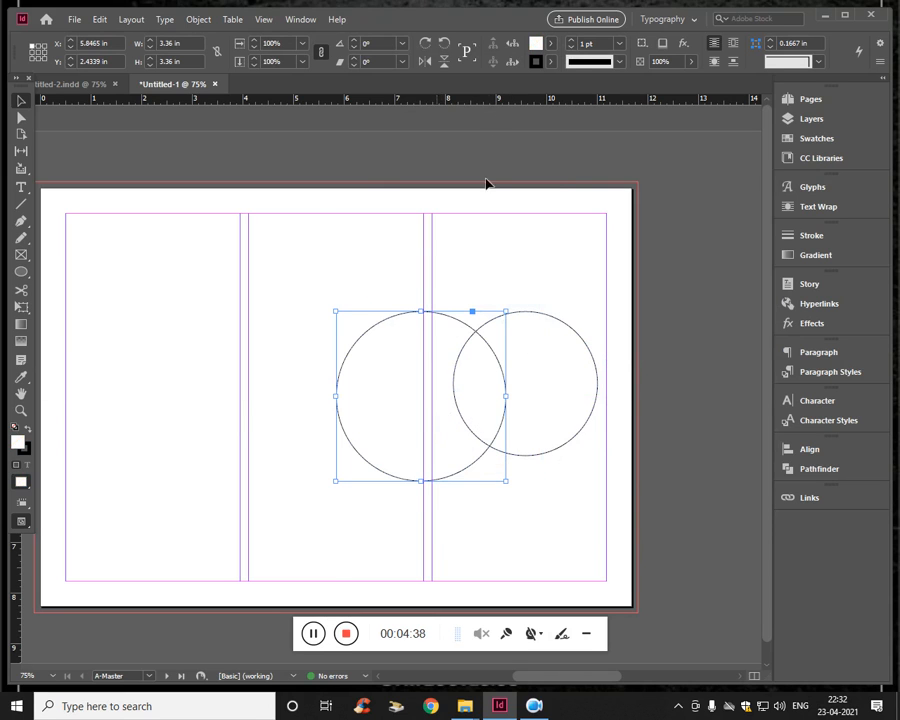
pyautogui.click(551, 44)
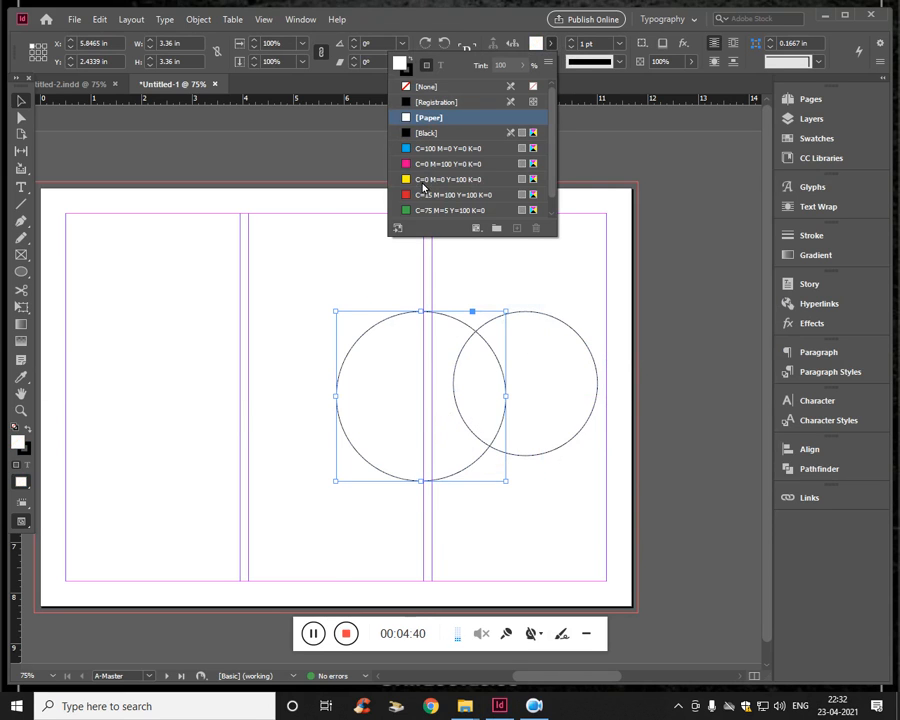
pyautogui.click(423, 196)
pyautogui.click(552, 187)
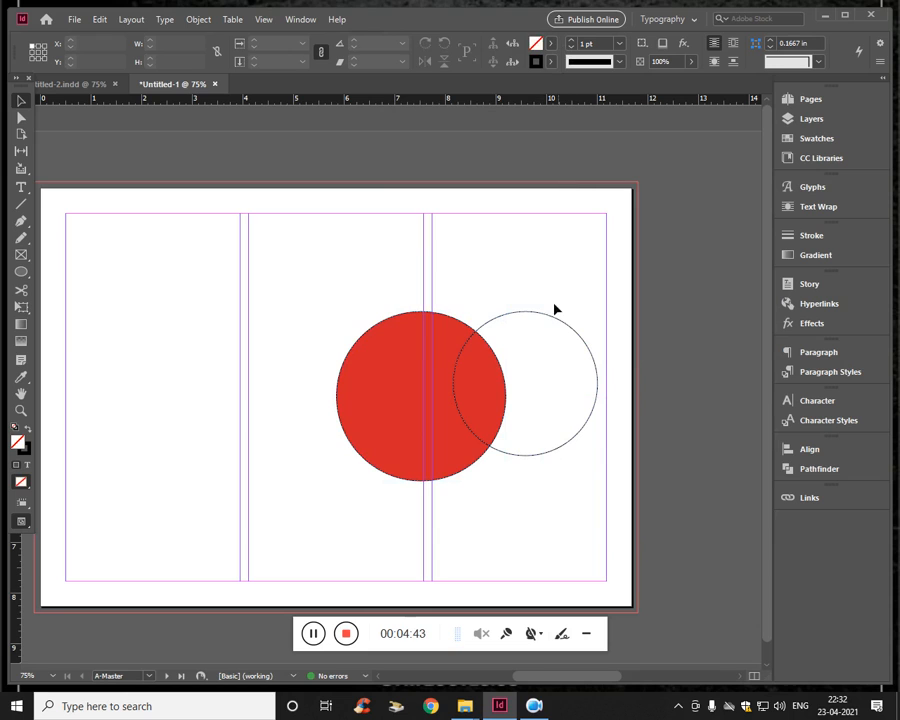
# - Fill the small circle with the [Paper] swatch and move it onto the red circle
pyautogui.click(575, 377)
pyautogui.click(585, 336)
pyautogui.click(568, 376)
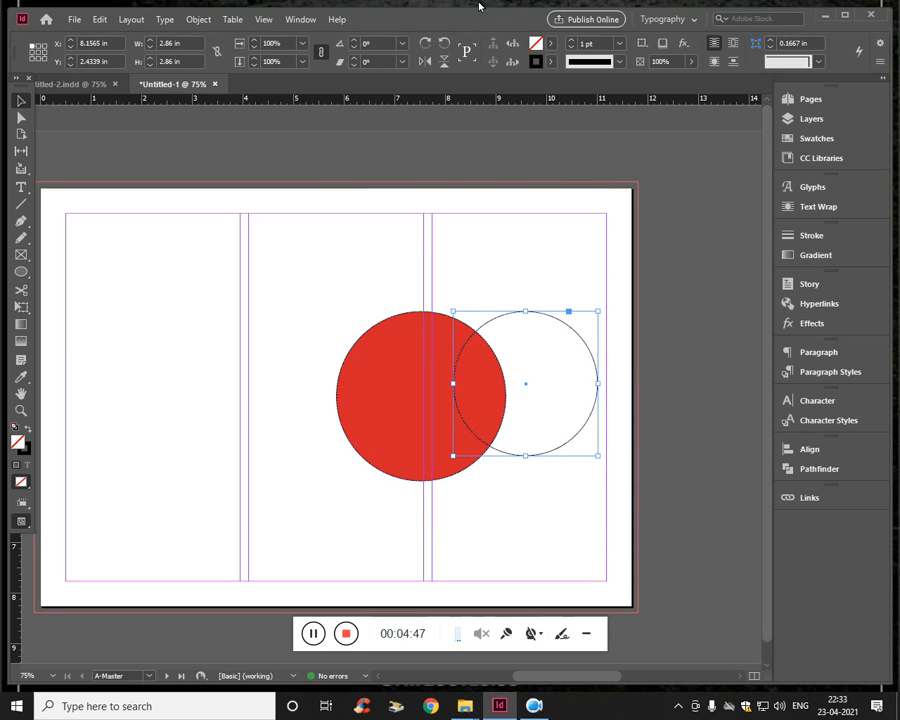
pyautogui.click(548, 46)
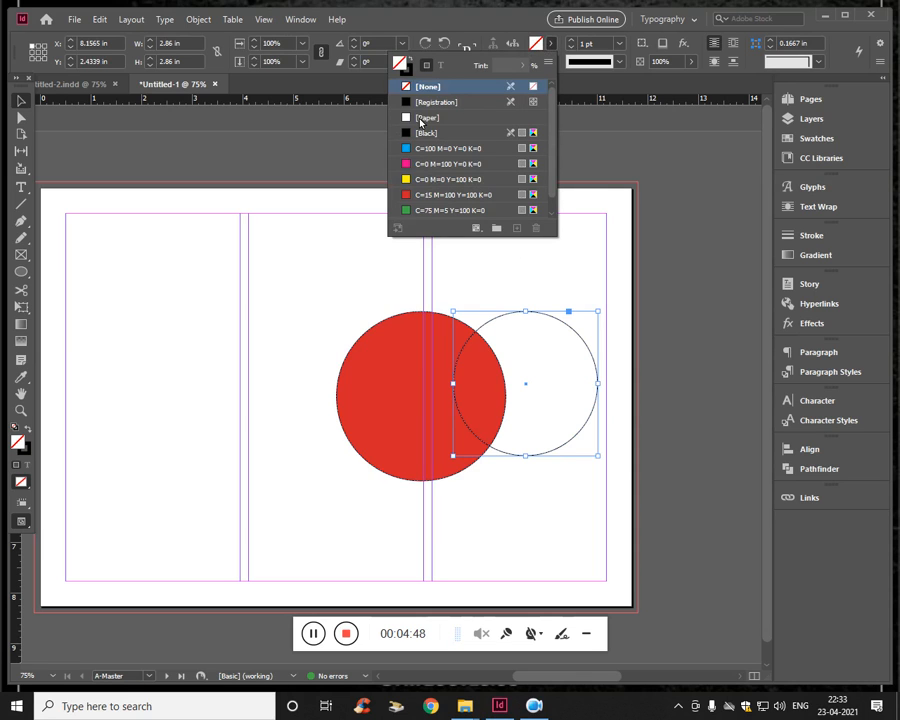
pyautogui.click(421, 119)
pyautogui.click(458, 394)
pyautogui.moveTo(458, 394); pyautogui.dragTo(400, 397)
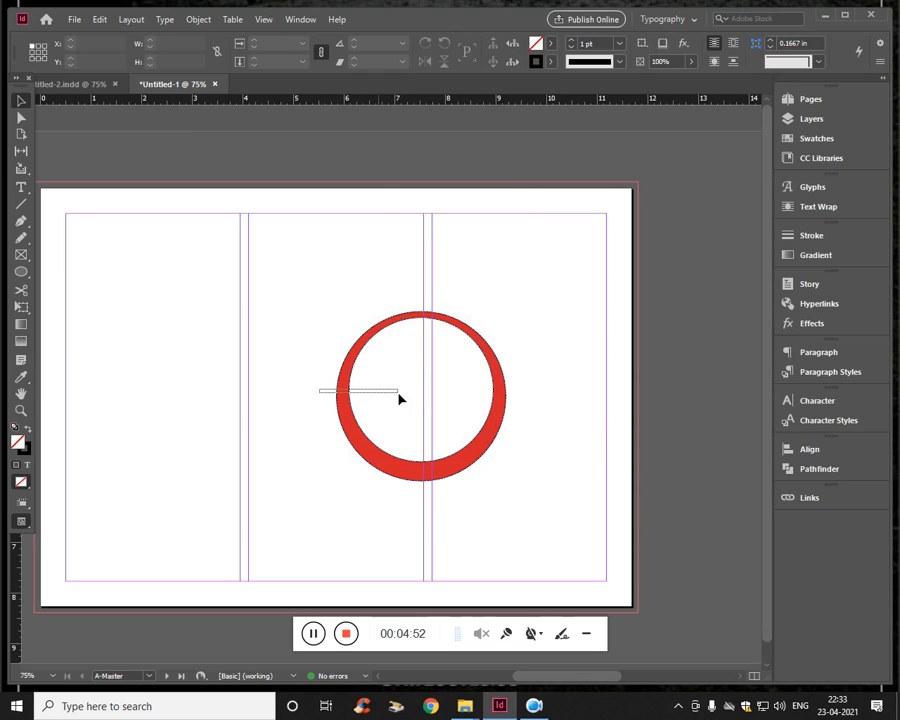
# - Try to align the vertical centers of the white and red circles
pyautogui.hotkey('ctrl', 'z')
pyautogui.hotkey('ctrl', 'z')
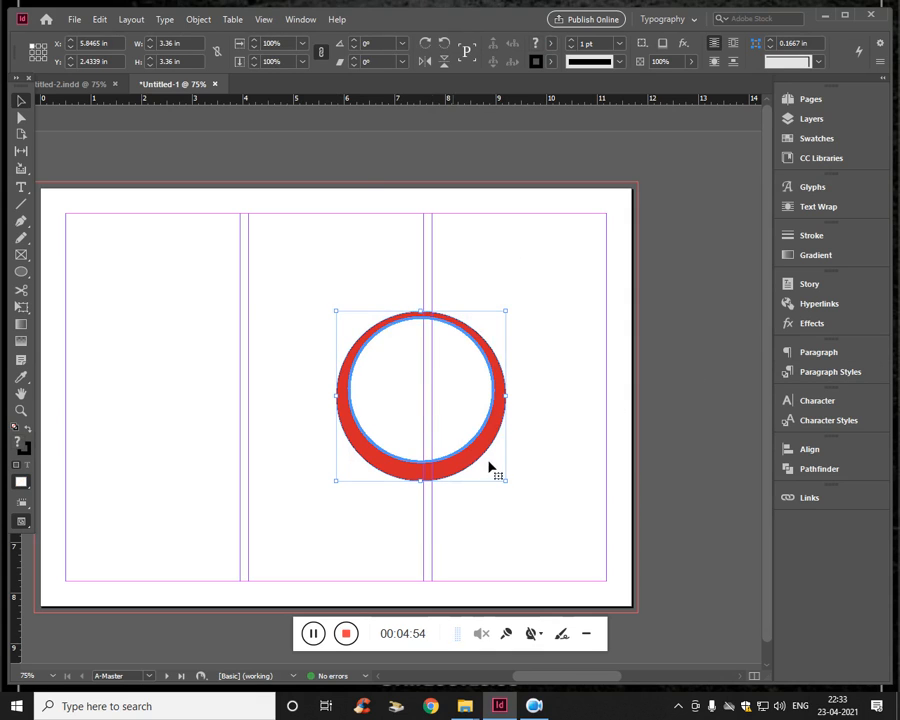
pyautogui.click(857, 452)
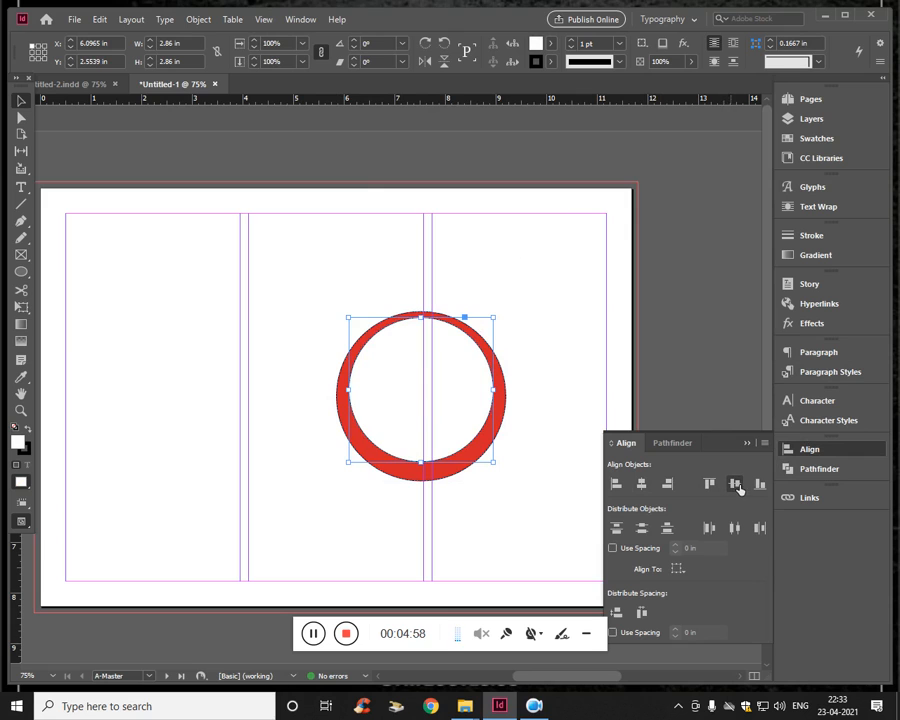
pyautogui.click(724, 488)
pyautogui.click(514, 460)
pyautogui.click(502, 423)
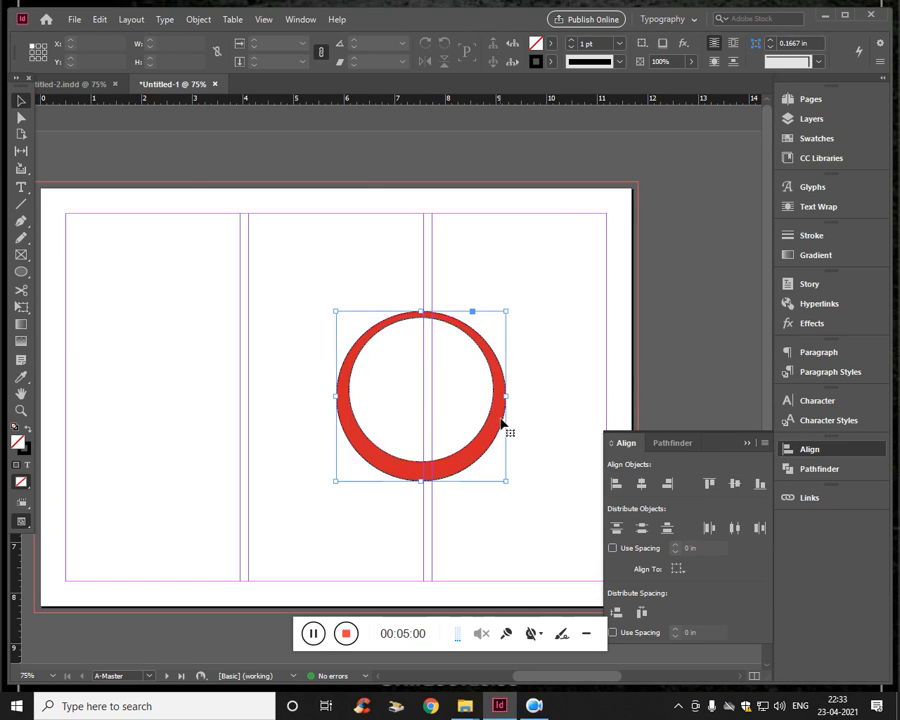
# - Select the white and red circles together and align their centers horizontally and vertically to form an even ring
pyautogui.moveTo(472, 416)
pyautogui.mouseDown()
pyautogui.moveTo(460, 432)
pyautogui.moveTo(496, 448)
pyautogui.moveTo(468, 436)
pyautogui.moveTo(481, 437)
pyautogui.mouseUp()
pyautogui.keyDown('shift'); pyautogui.click(506, 425); pyautogui.keyUp('shift')
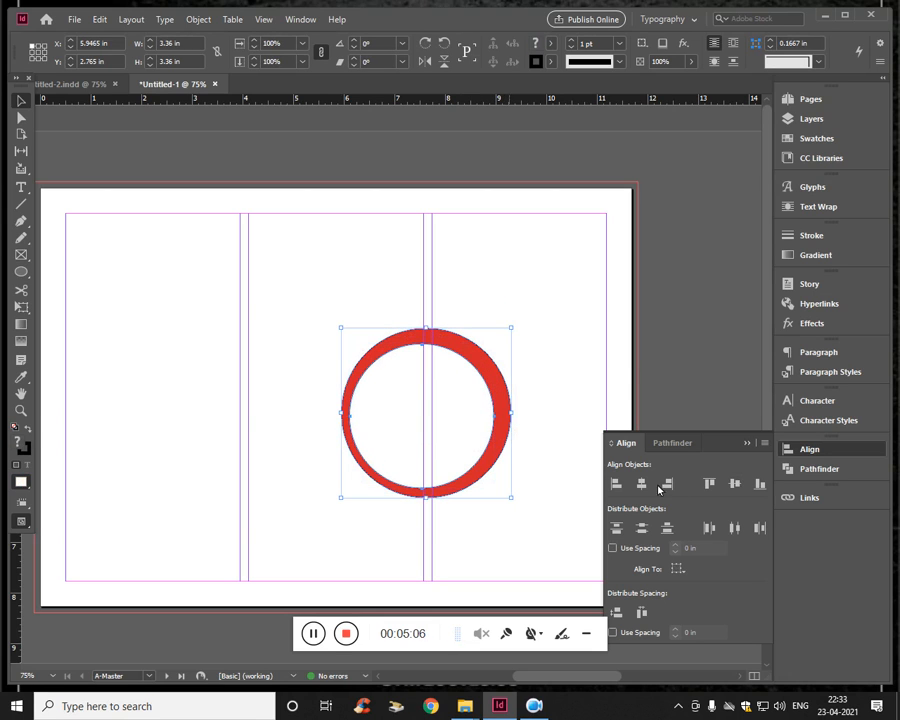
pyautogui.click(642, 484)
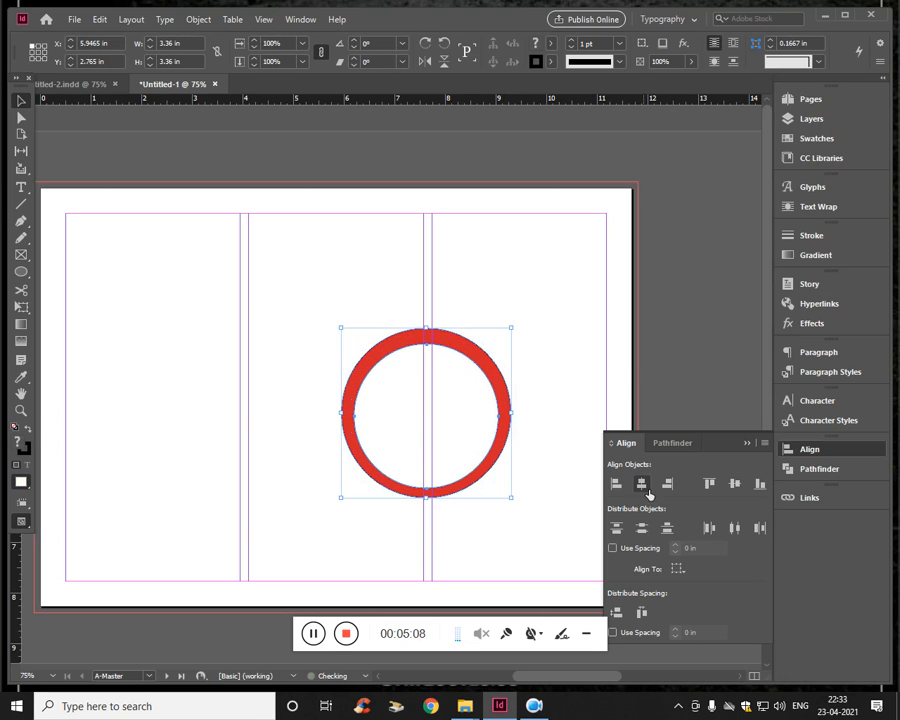
pyautogui.click(735, 483)
pyautogui.click(568, 483)
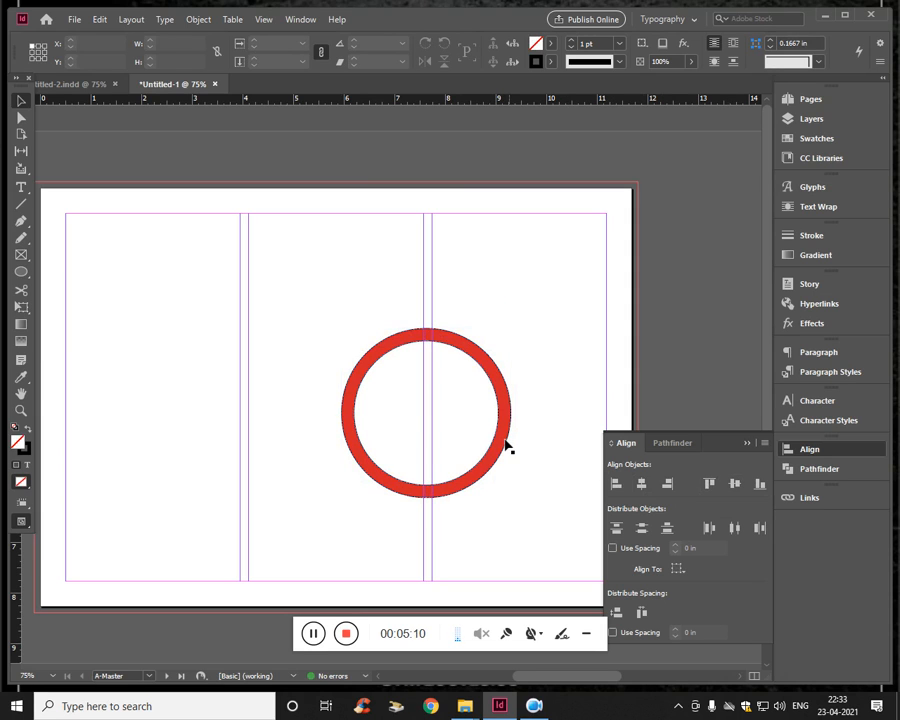
pyautogui.moveTo(506, 445); pyautogui.dragTo(607, 400)
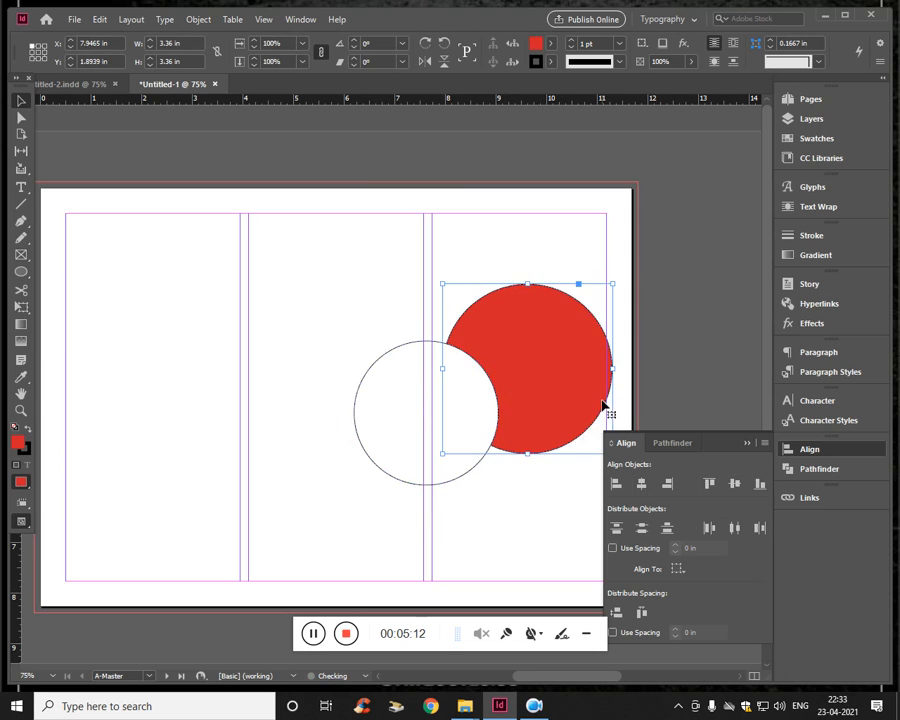
pyautogui.hotkey('ctrl', 'z')
pyautogui.hotkey('ctrl', 'z')
pyautogui.click(542, 438)
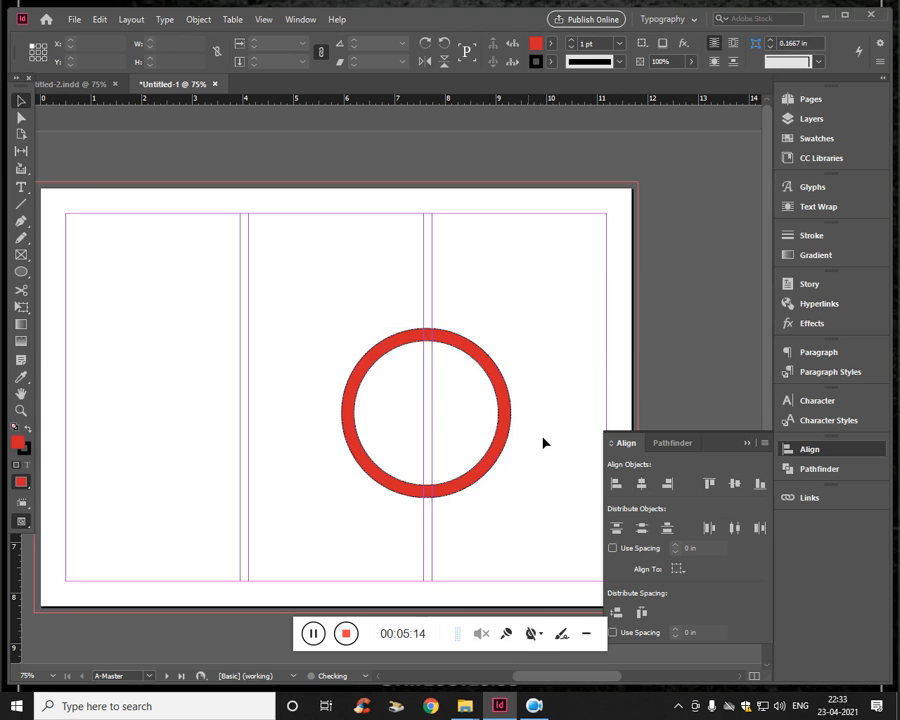
# - Group the white and red circles and move the ring into the third column, at about X 8.47 in, Y 1.73 in
pyautogui.click(480, 421)
pyautogui.moveTo(505, 418); pyautogui.dragTo(603, 373)
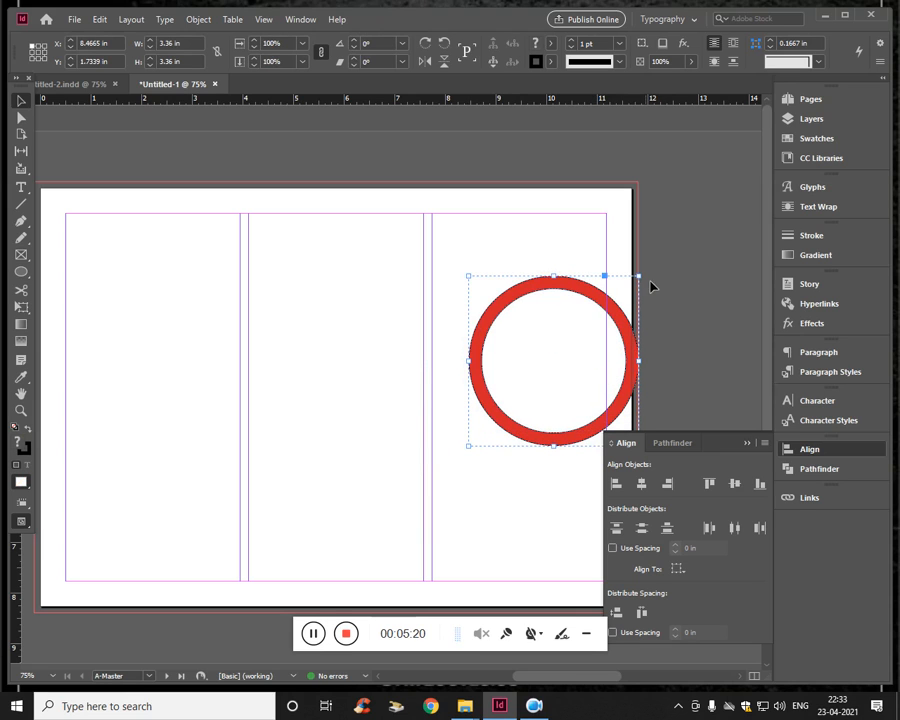
# - Enlarge the ring proportionally to about 3.76 in across and ungroup its two circles
pyautogui.moveTo(645, 282); pyautogui.dragTo(660, 263)
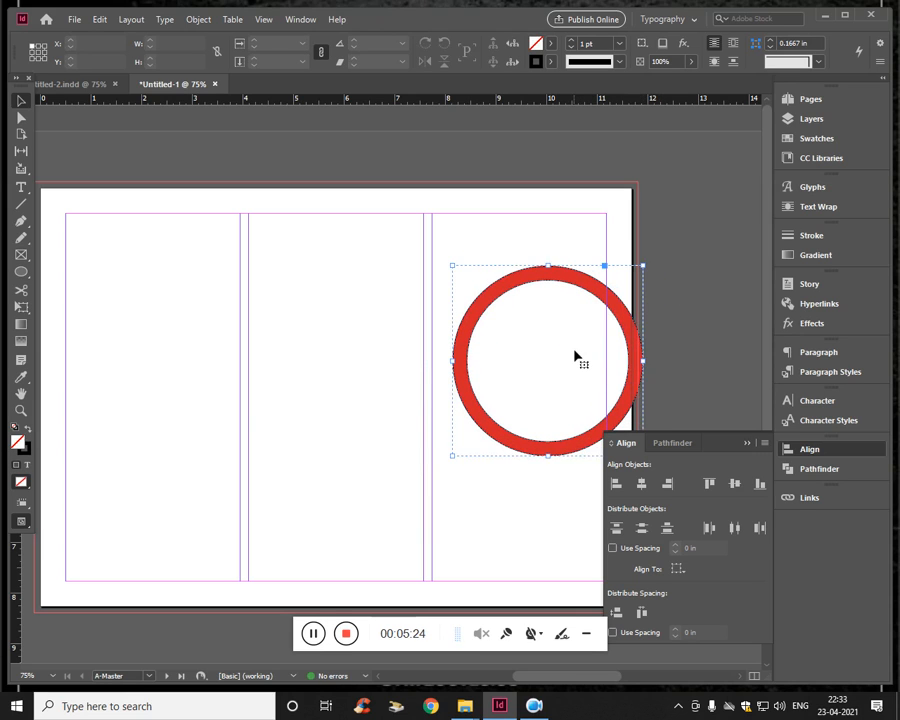
pyautogui.rightClick(578, 358)
pyautogui.click(630, 477)
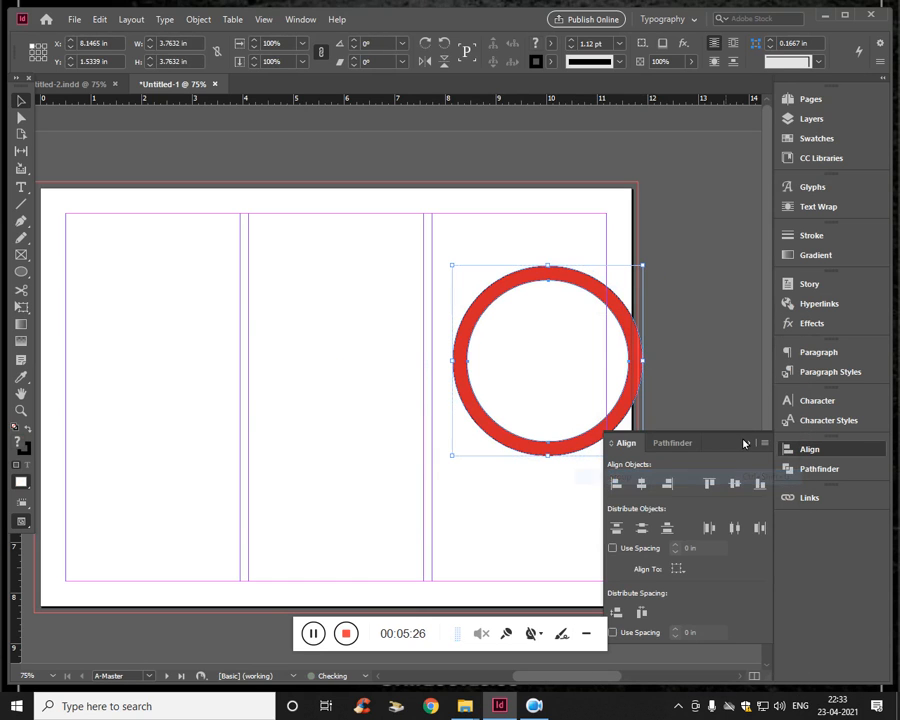
# - Place the Pizza-HD-Background-Wallpaper-61700 image from the Desktop on the page at about 4.5 in wide
pyautogui.click(72, 20)
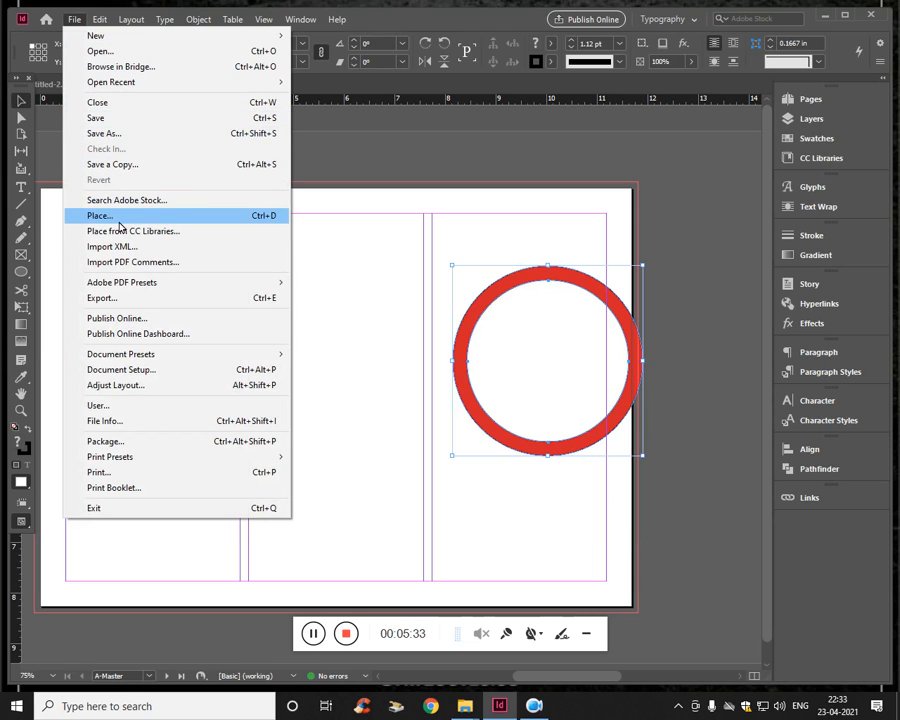
pyautogui.click(120, 216)
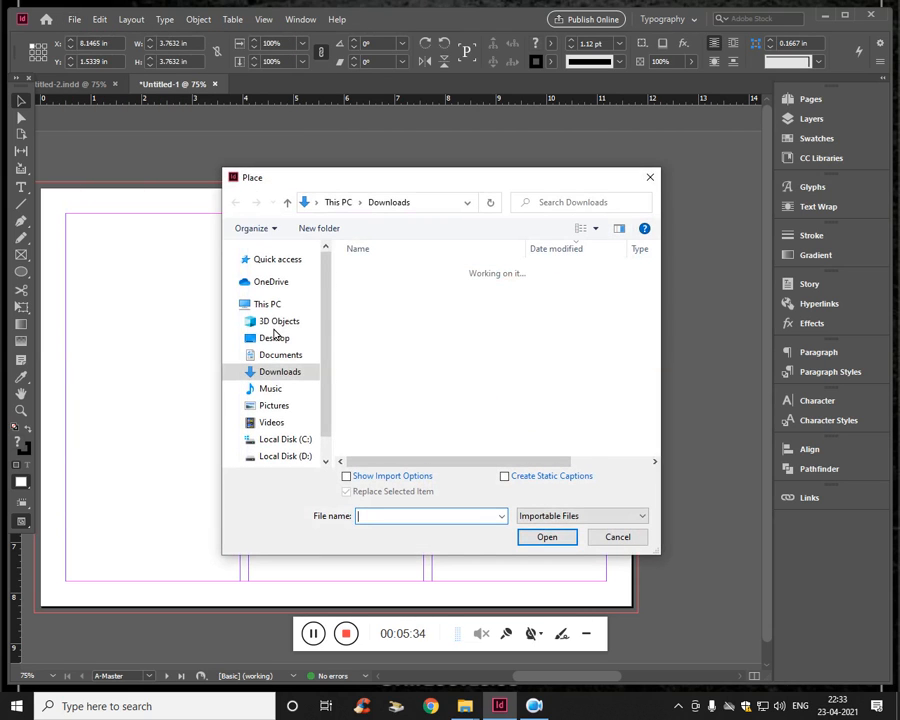
pyautogui.click(272, 338)
pyautogui.click(612, 305)
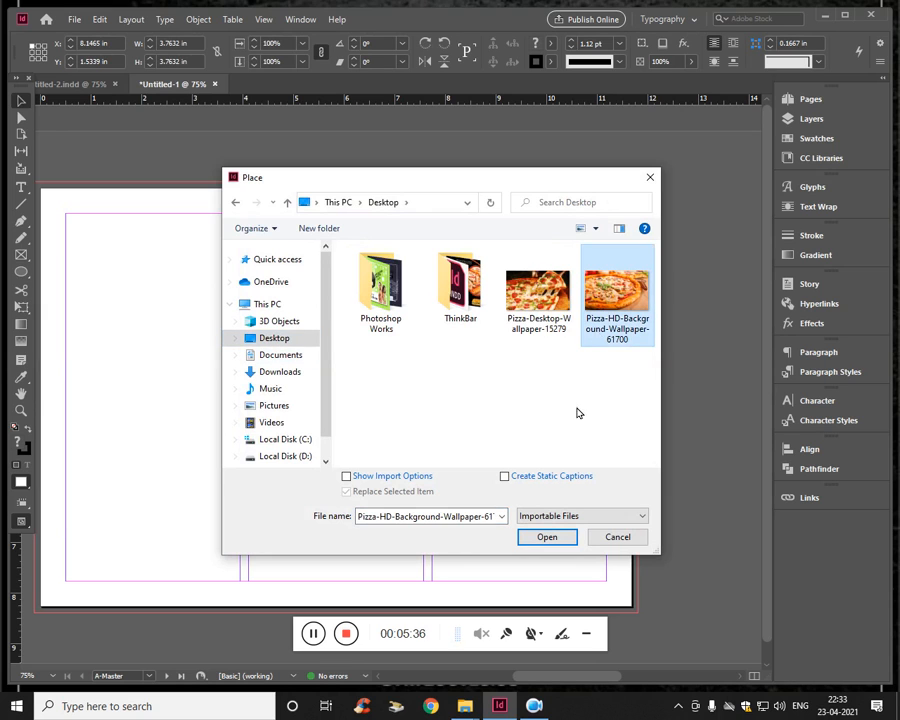
pyautogui.click(560, 537)
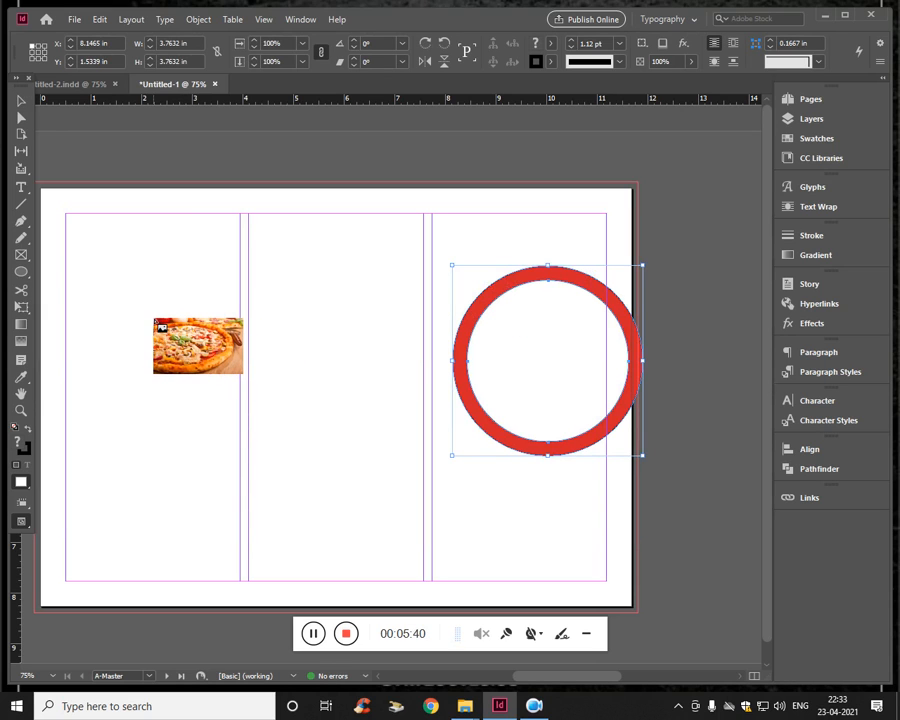
pyautogui.moveTo(153, 318); pyautogui.dragTo(384, 474)
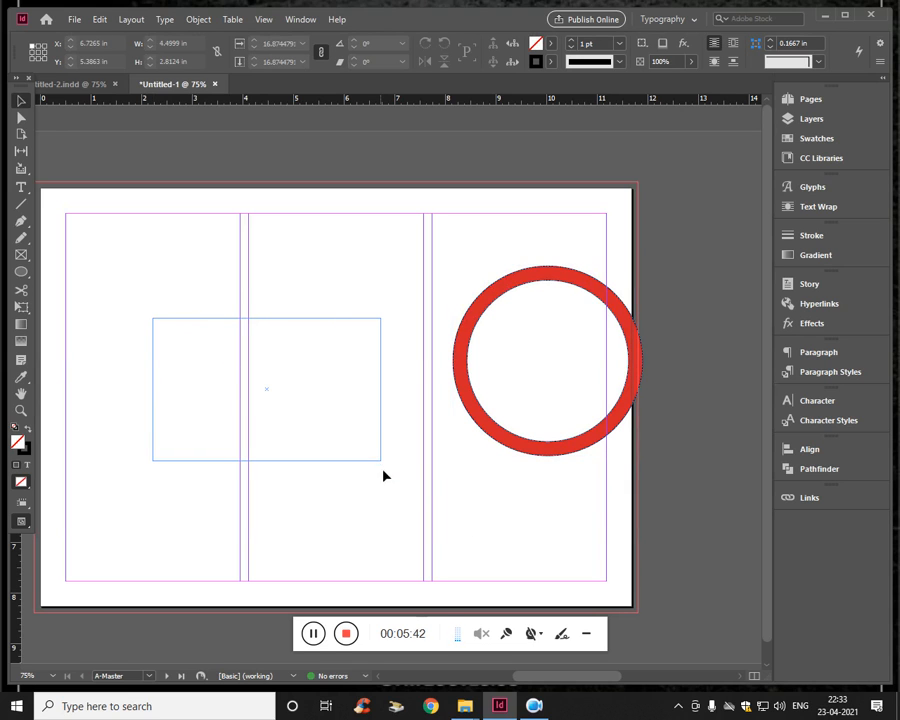
# - Move the pizza image over the ring and enlarge it proportionally to about 5.81 × 3.63 in, with its crust and board covering the inner circle
pyautogui.moveTo(307, 413); pyautogui.dragTo(588, 385)
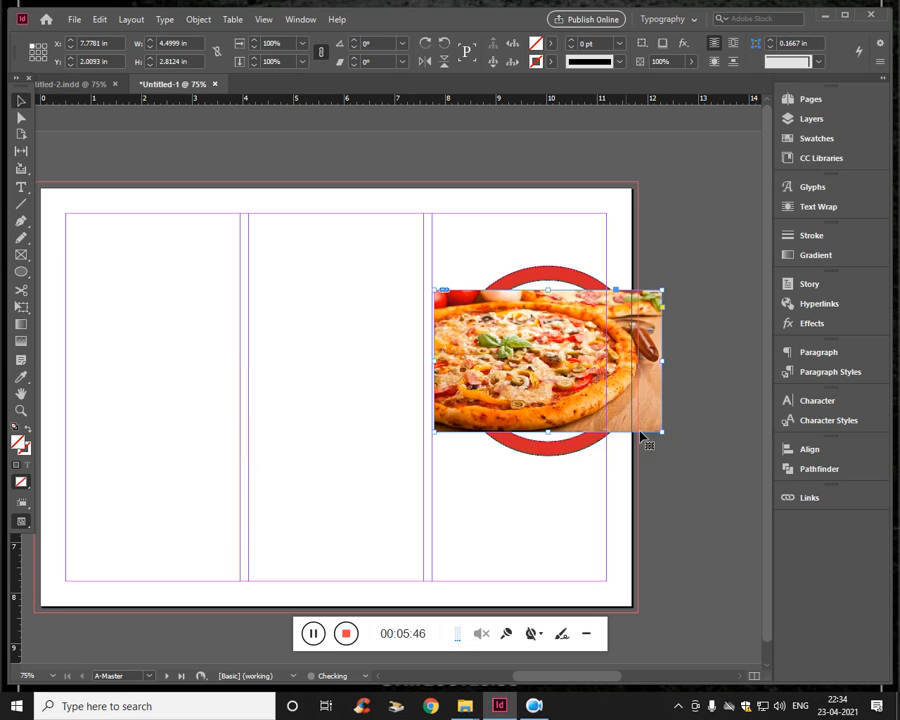
pyautogui.moveTo(665, 436); pyautogui.dragTo(683, 442)
pyautogui.moveTo(634, 417); pyautogui.dragTo(569, 394)
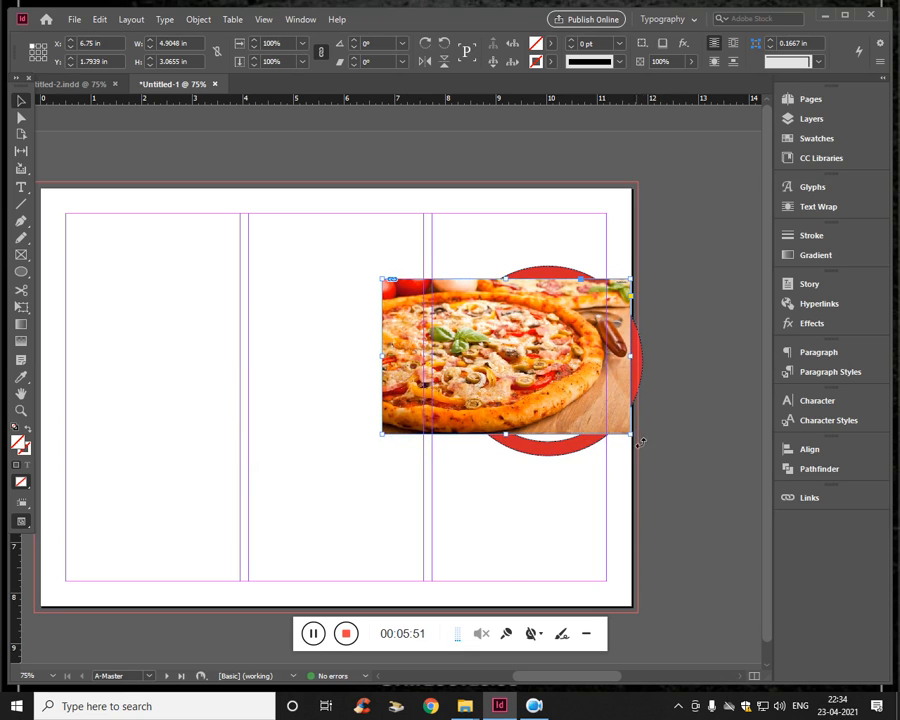
pyautogui.moveTo(632, 435); pyautogui.dragTo(675, 462)
pyautogui.moveTo(600, 412); pyautogui.dragTo(563, 398)
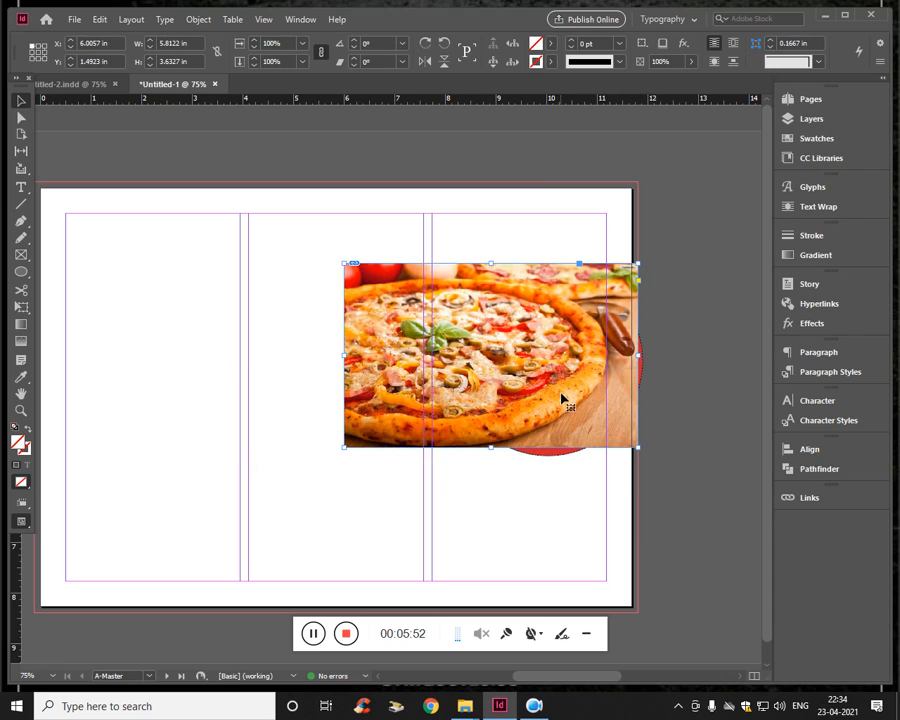
# - Cut the pizza image, paste it into the white inner circle and show the page in preview mode
pyautogui.press('Delete')
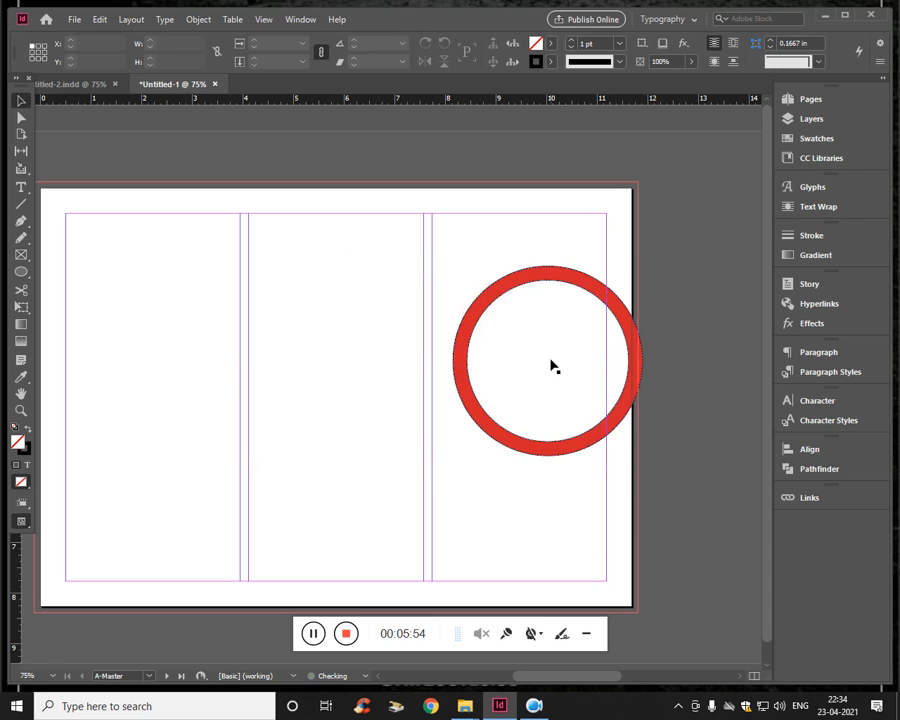
pyautogui.click(551, 364)
pyautogui.rightClick(552, 362)
pyautogui.click(594, 307)
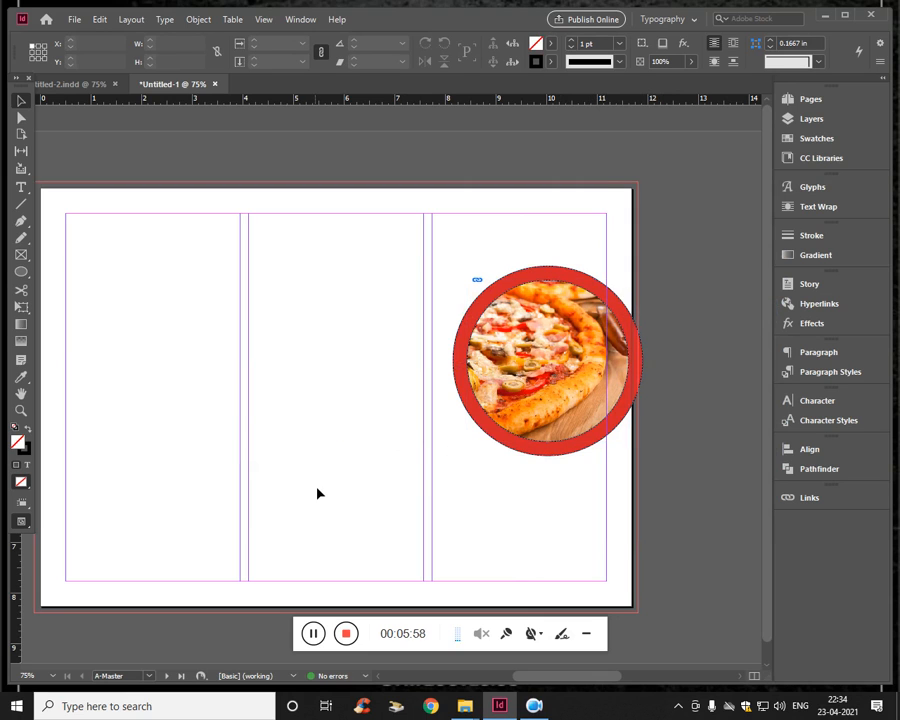
pyautogui.press('w')
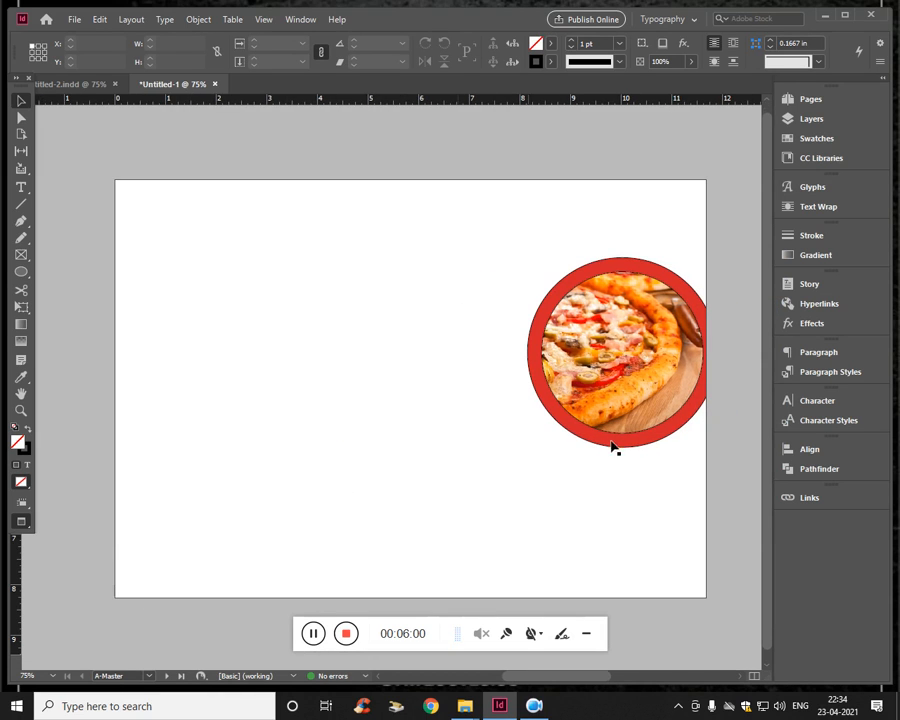
pyautogui.click(613, 430)
pyautogui.click(555, 447)
pyautogui.moveTo(553, 370); pyautogui.dragTo(526, 392)
pyautogui.hotkey('ctrl', 'z')
# - Enlarge the ring with its pizza picture proportionally to about 4.34 in across and position it at about X 7.66 in, Y 1.47 in
pyautogui.click(488, 410)
pyautogui.click(570, 390)
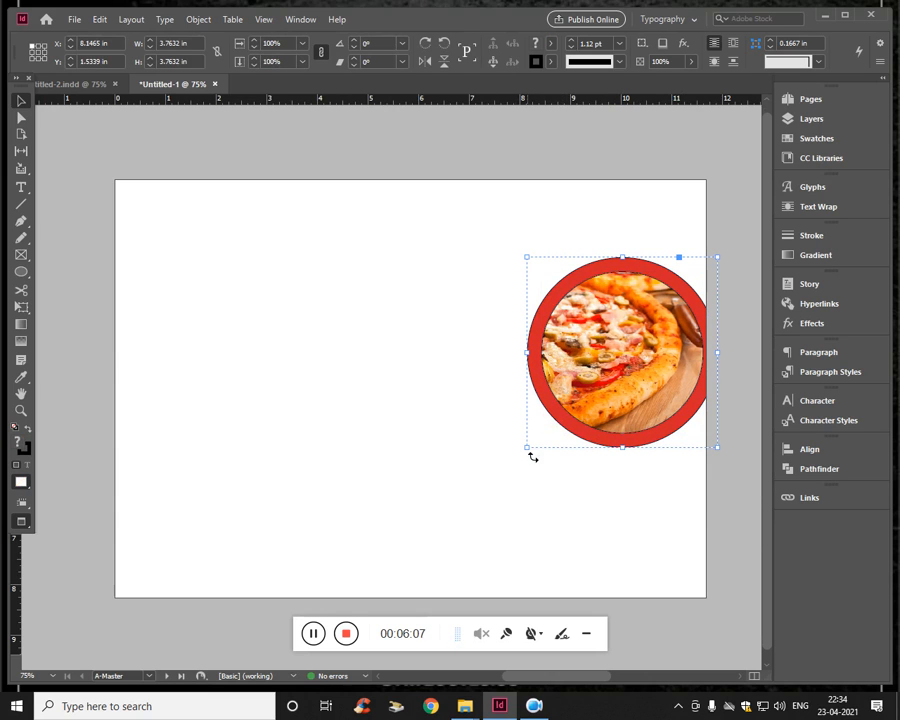
pyautogui.moveTo(527, 457); pyautogui.dragTo(498, 472)
pyautogui.click(386, 474)
pyautogui.moveTo(584, 419)
pyautogui.mouseDown()
pyautogui.moveTo(606, 398)
pyautogui.moveTo(589, 416)
pyautogui.mouseUp()
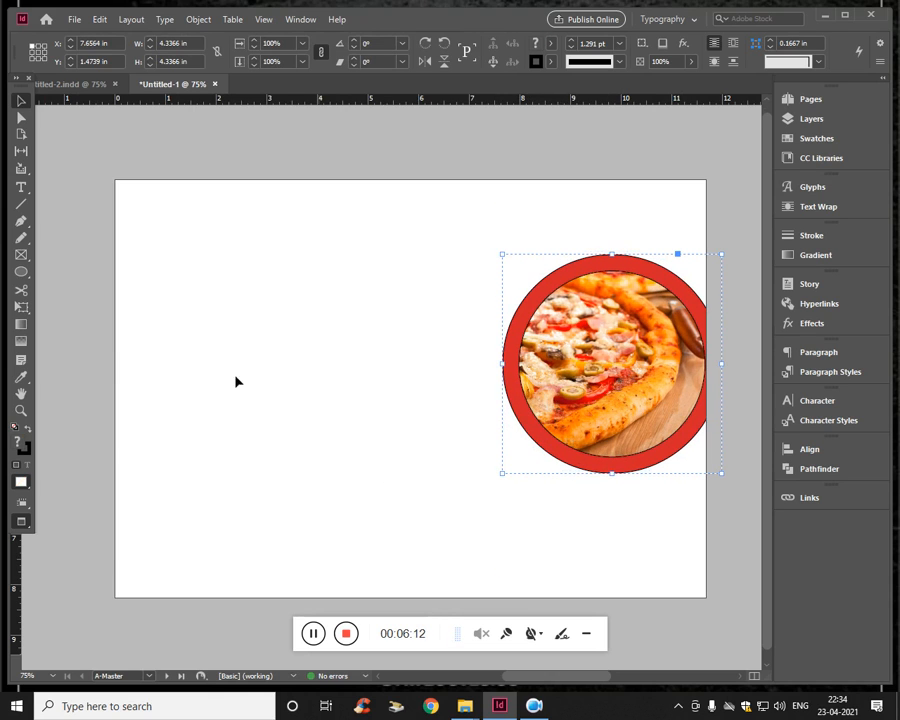
pyautogui.click(175, 428)
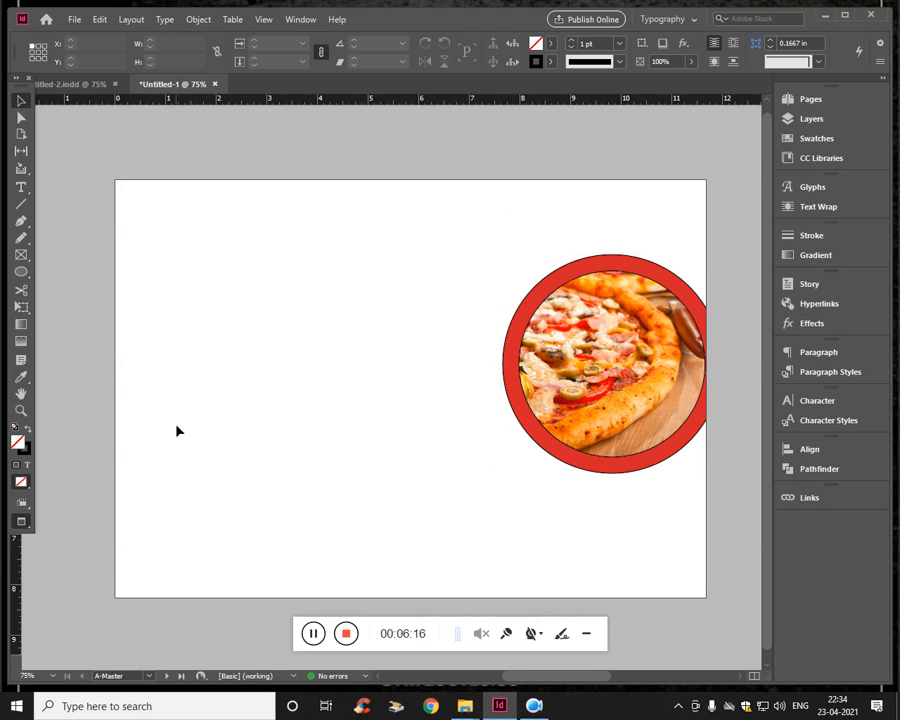
# - Leave preview mode and start a Pen path on the pasteboard beside the first column, at about X -1.41 in, Y 5.51 in
pyautogui.press('w')
pyautogui.press('p')
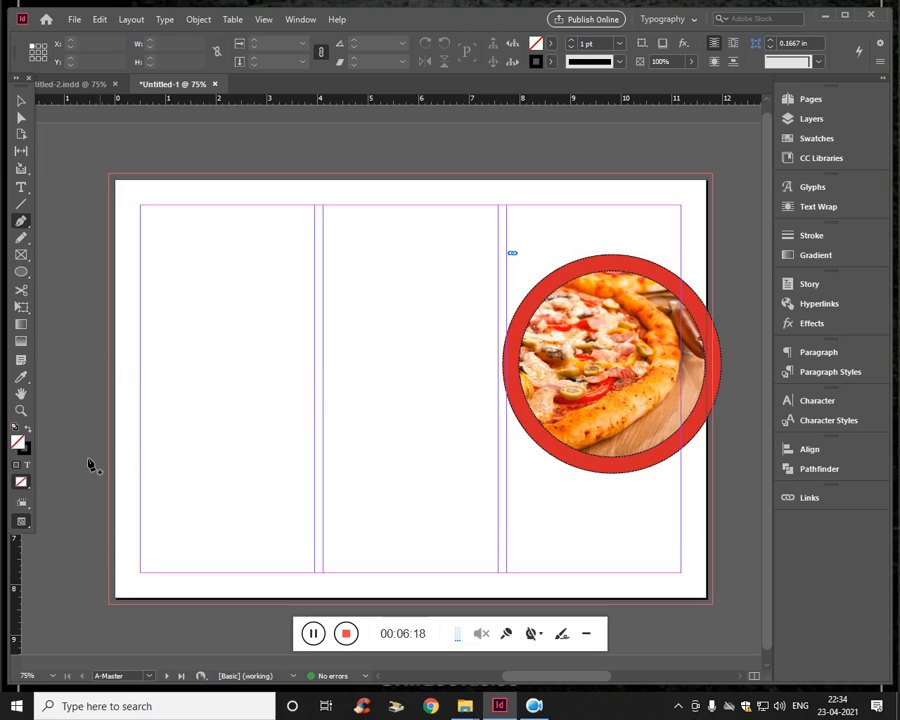
pyautogui.click(43, 459)
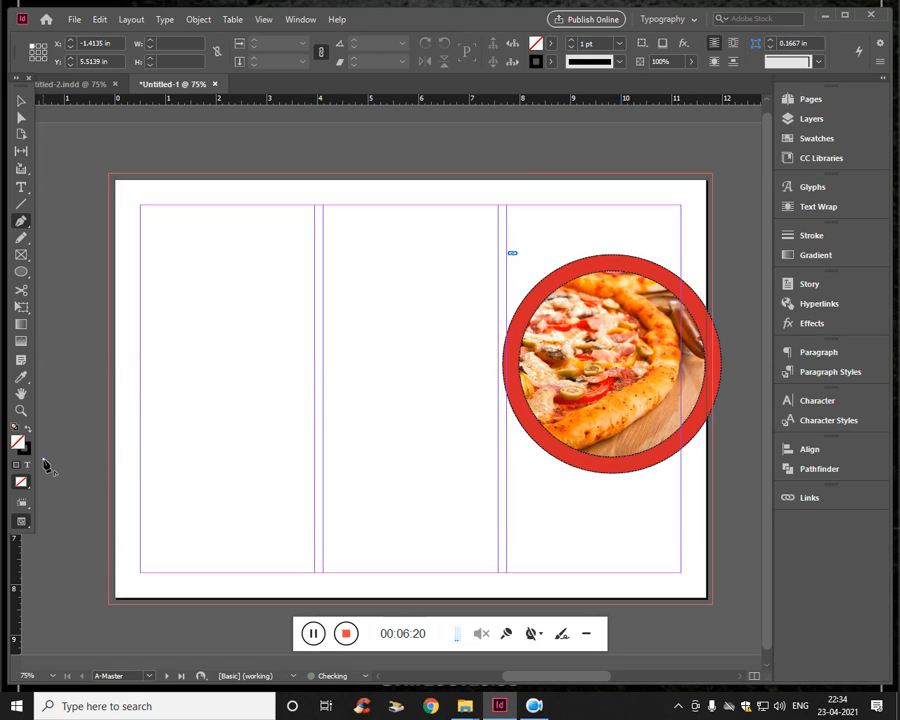
pyautogui.moveTo(232, 360); pyautogui.dragTo(250, 362)
pyautogui.moveTo(469, 409); pyautogui.dragTo(508, 410)
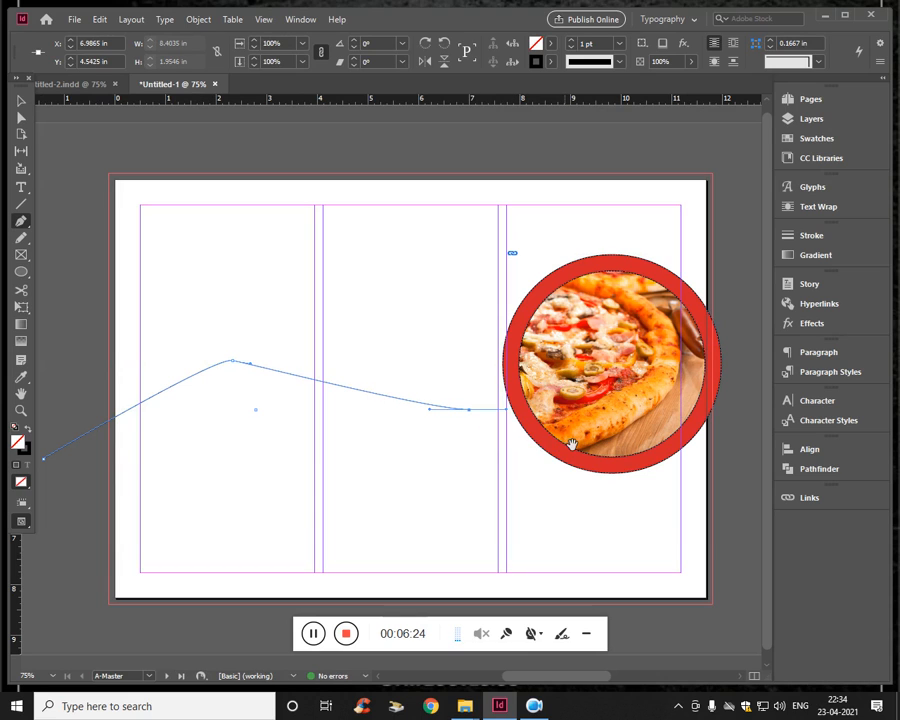
pyautogui.hotkey('ctrl', 'z')
pyautogui.hotkey('ctrl', 'z')
# - Draw the band's upper edge with the Pen as a sagging curve from the pasteboard across the page, hooking down inside the pizza picture
pyautogui.click(55, 315)
pyautogui.moveTo(300, 402); pyautogui.dragTo(404, 399)
pyautogui.moveTo(524, 370); pyautogui.dragTo(563, 365)
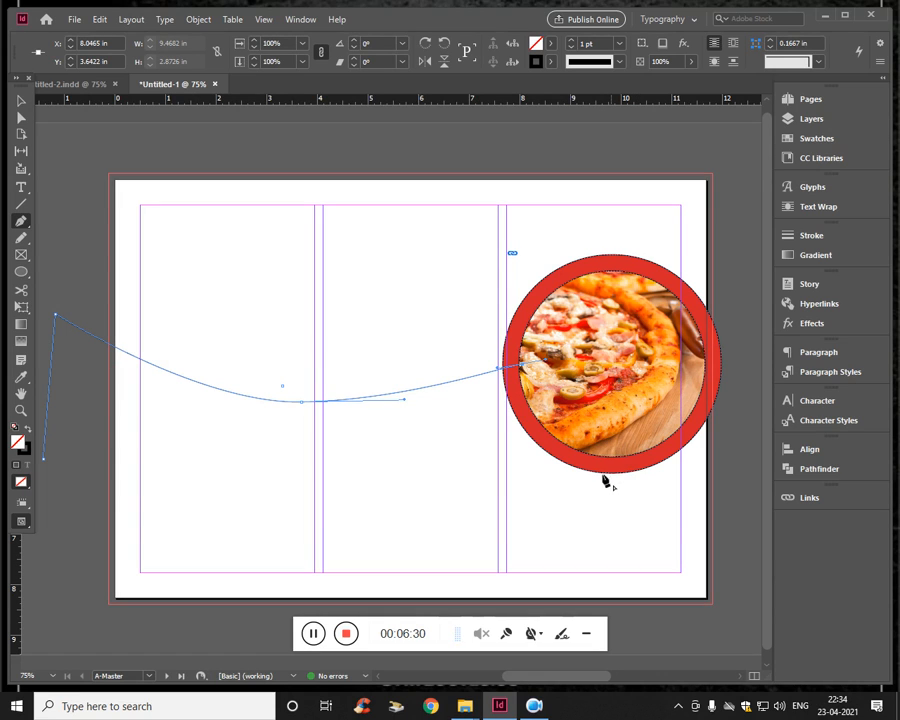
pyautogui.click(548, 398)
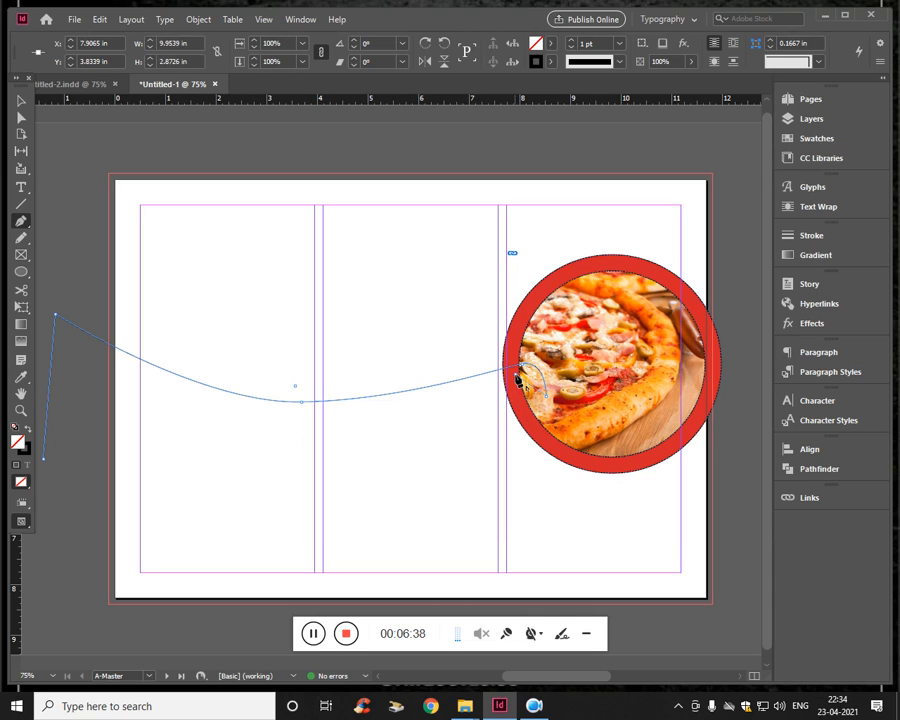
# - Draw the band's lower edge as a curve back to the pasteboard and close the path at its first anchor
pyautogui.click(250, 452)
pyautogui.moveTo(240, 460); pyautogui.dragTo(202, 453)
pyautogui.click(74, 395)
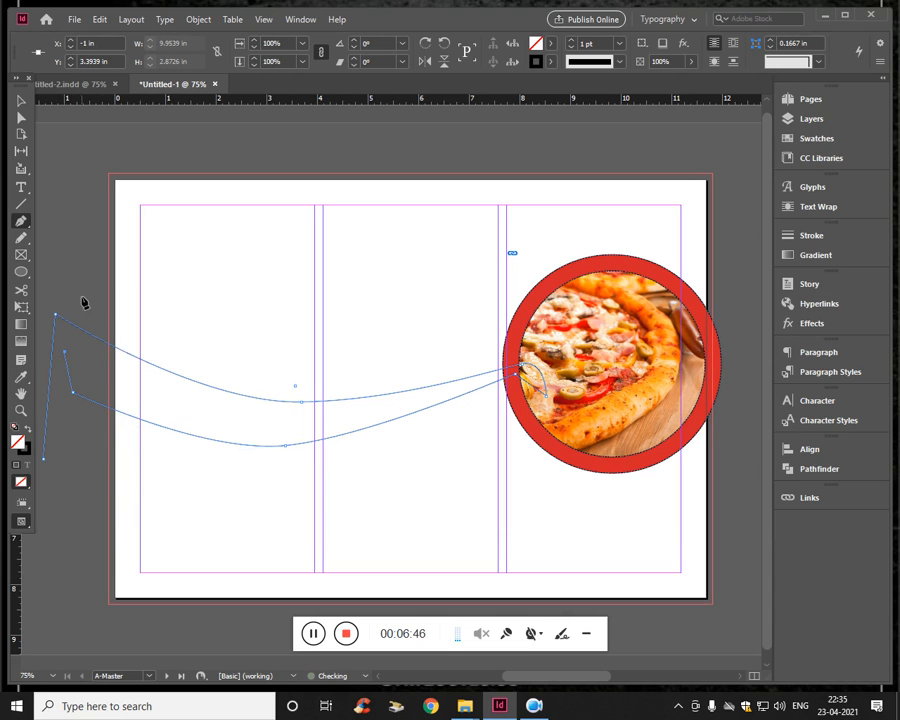
pyautogui.hotkey('ctrl', '2')
pyautogui.scroll(1, 118, 320)
pyautogui.moveTo(117, 340); pyautogui.dragTo(570, 395)
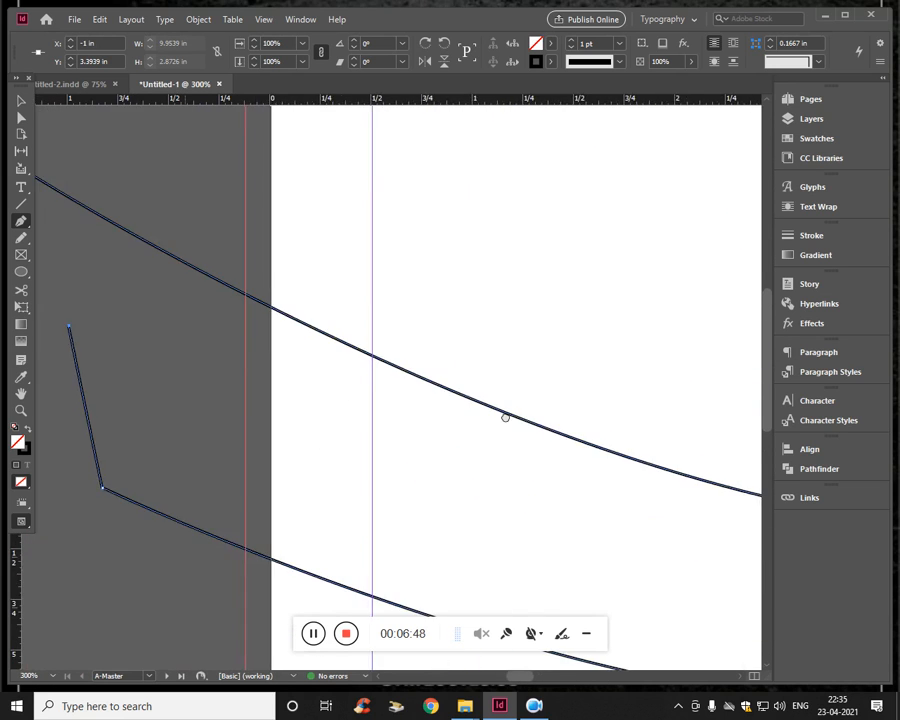
pyautogui.moveTo(72, 398); pyautogui.dragTo(500, 449)
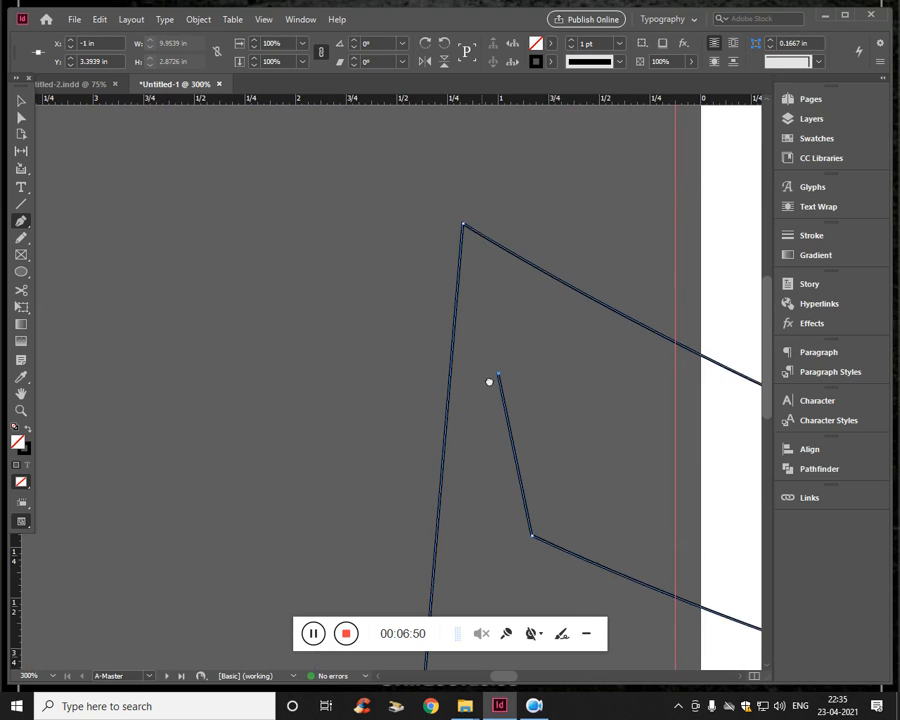
pyautogui.moveTo(486, 378); pyautogui.dragTo(486, 140)
pyautogui.click(413, 531)
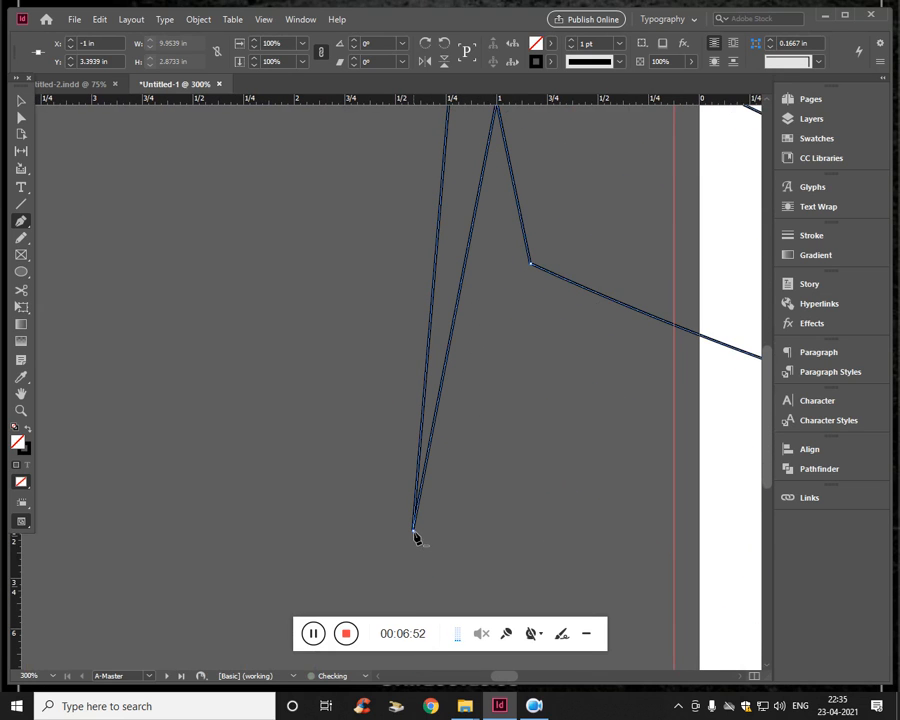
# - Select the closed band and fill it with the red swatch C=15 M=100 Y=100 K=0
pyautogui.click(21, 100)
pyautogui.hotkey('ctrl', '-')
pyautogui.hotkey('ctrl', '-')
pyautogui.hotkey('ctrl', '-')
pyautogui.hotkey('ctrl', '-')
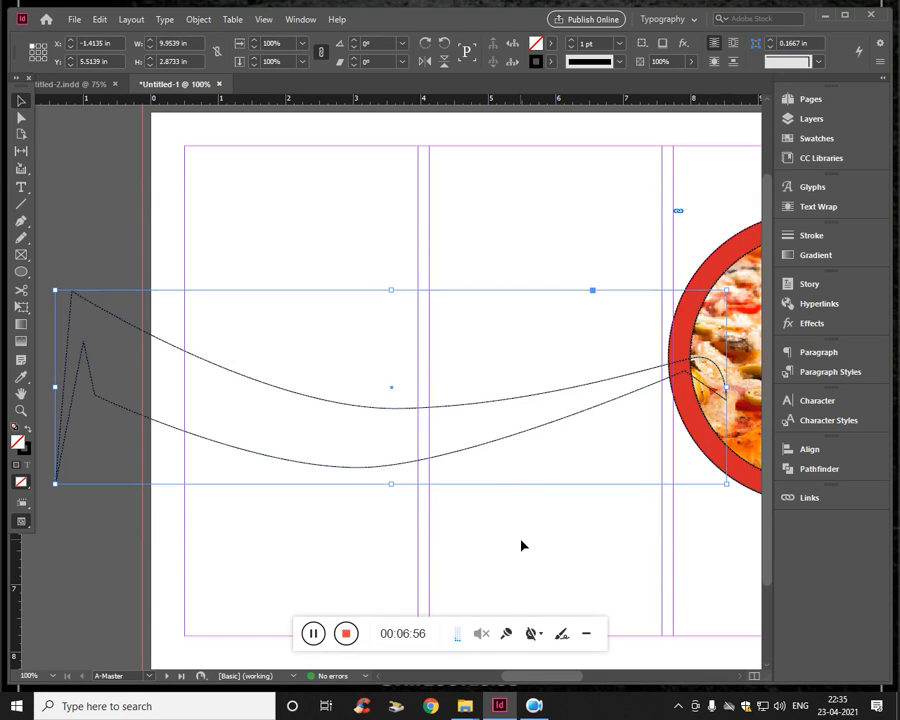
pyautogui.click(426, 492)
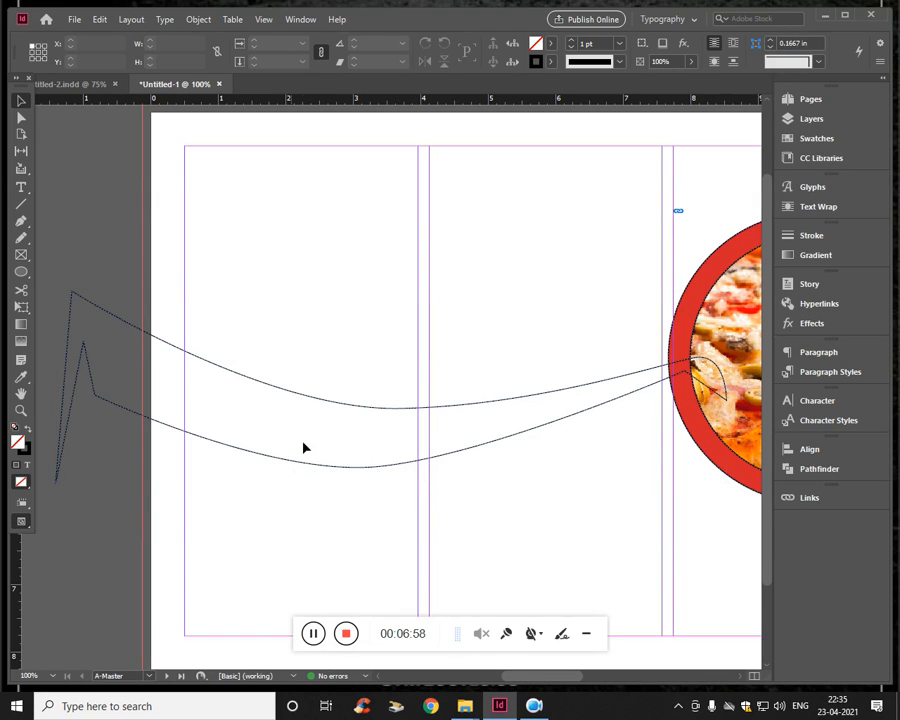
pyautogui.click(131, 350)
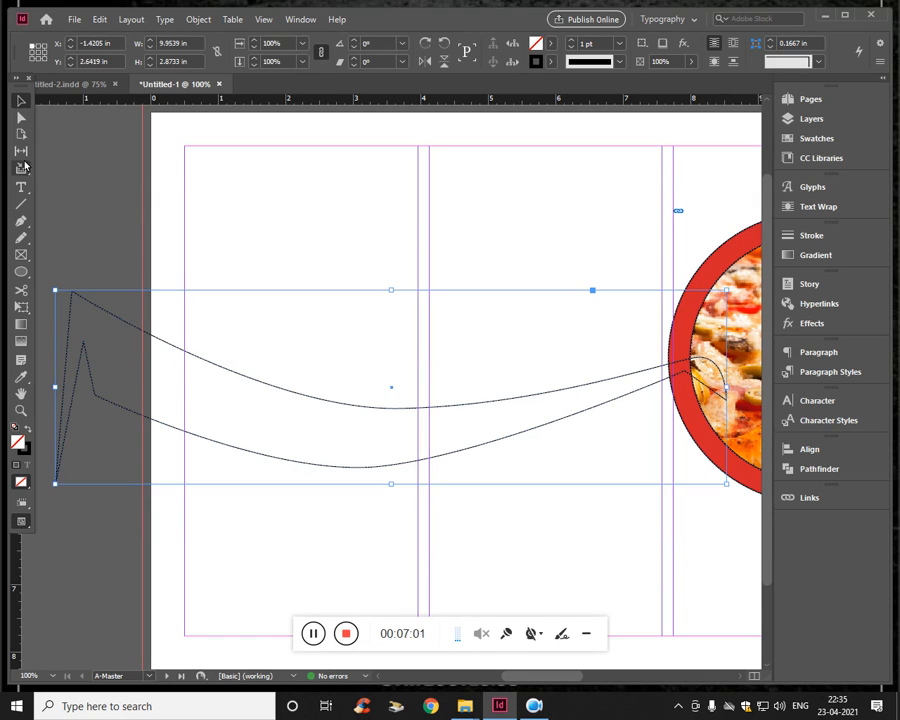
pyautogui.click(552, 44)
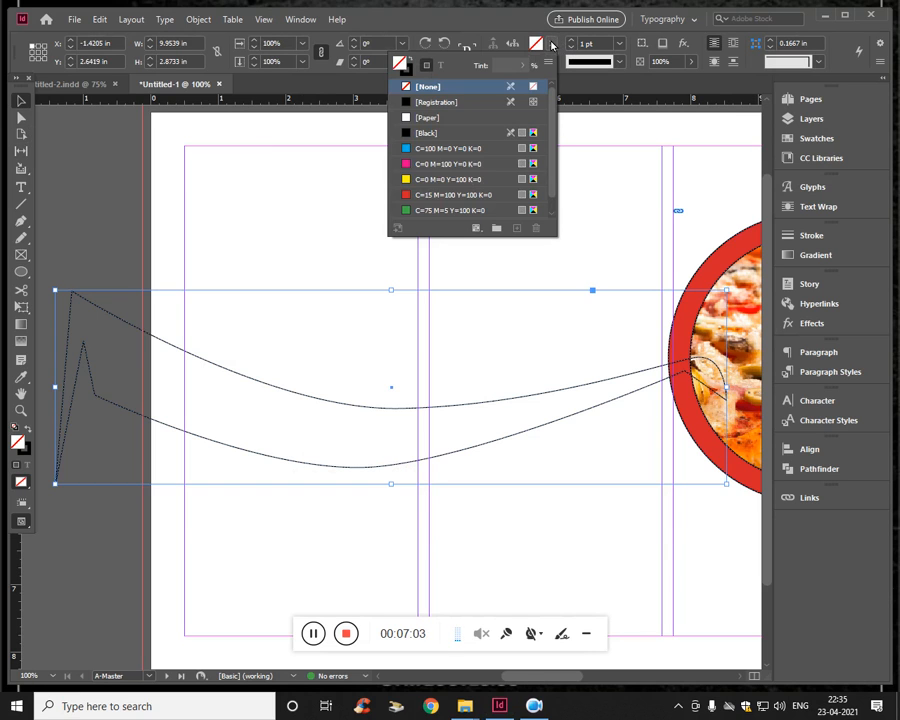
pyautogui.click(425, 196)
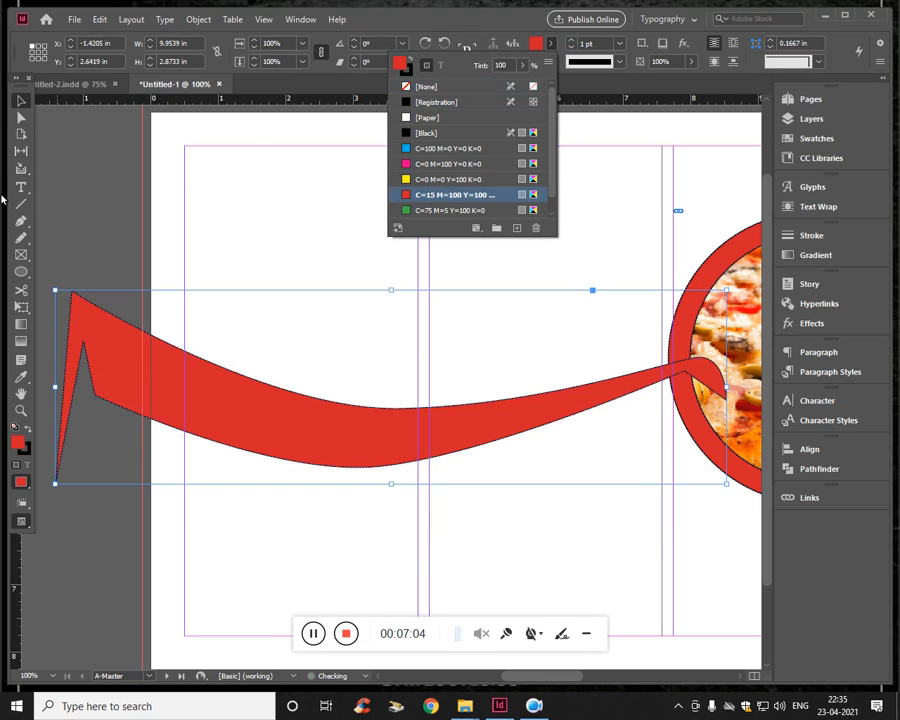
pyautogui.click(86, 199)
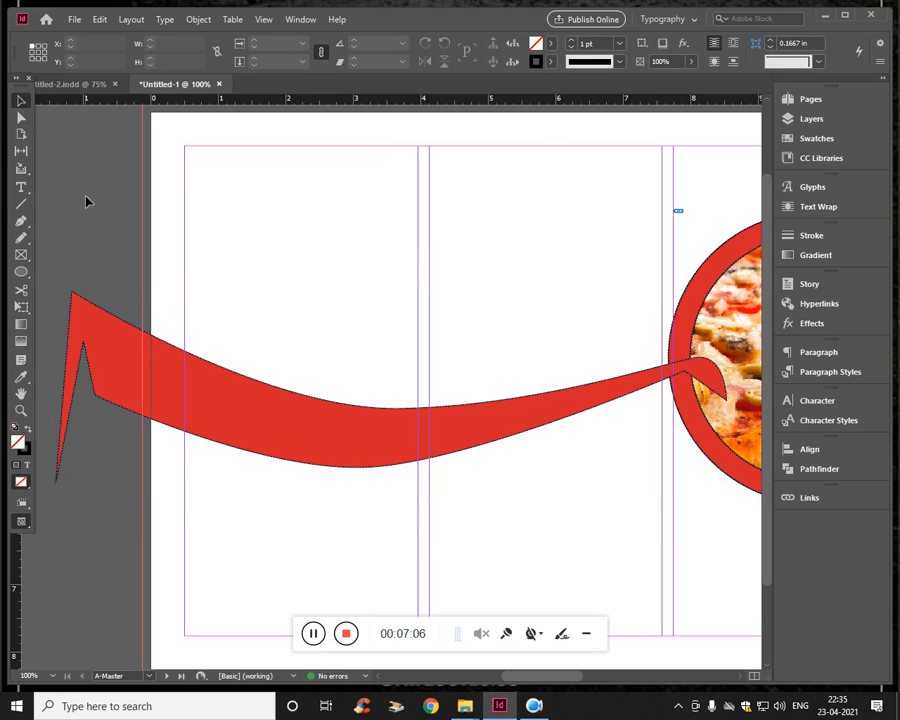
# - Show the page in preview mode and send the red band behind the pizza ring
pyautogui.press('w')
pyautogui.hotkey('ctrl', '-')
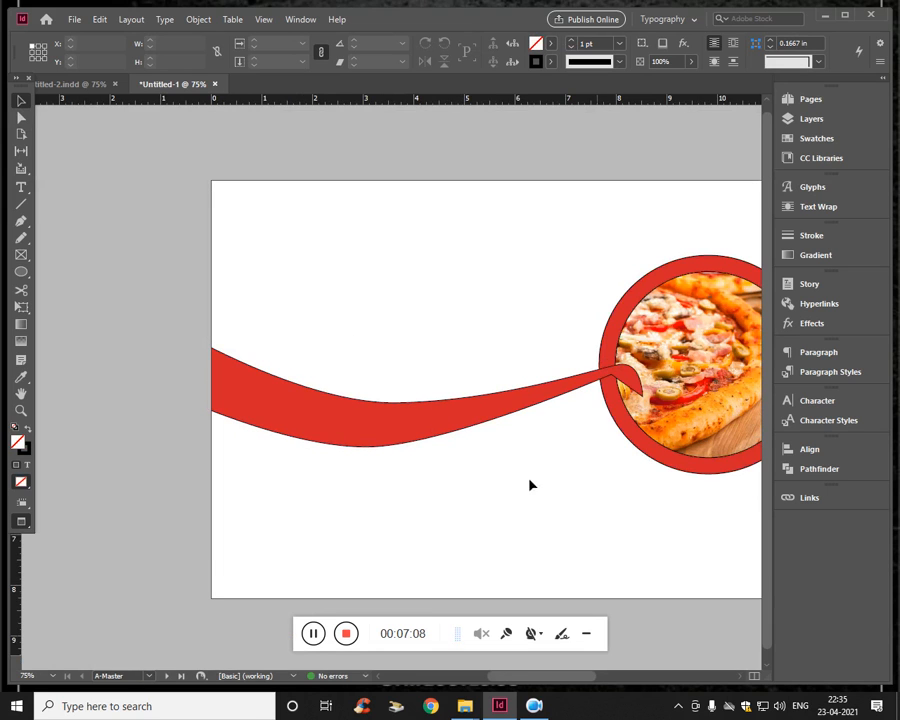
pyautogui.rightClick(452, 420)
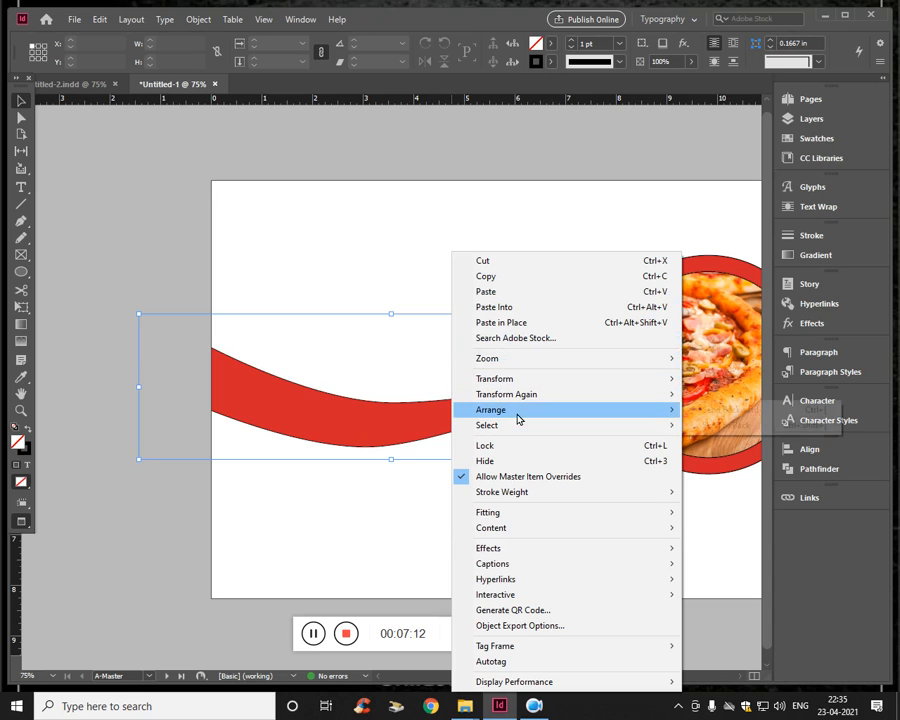
pyautogui.moveTo(516, 411)
pyautogui.click(757, 411)
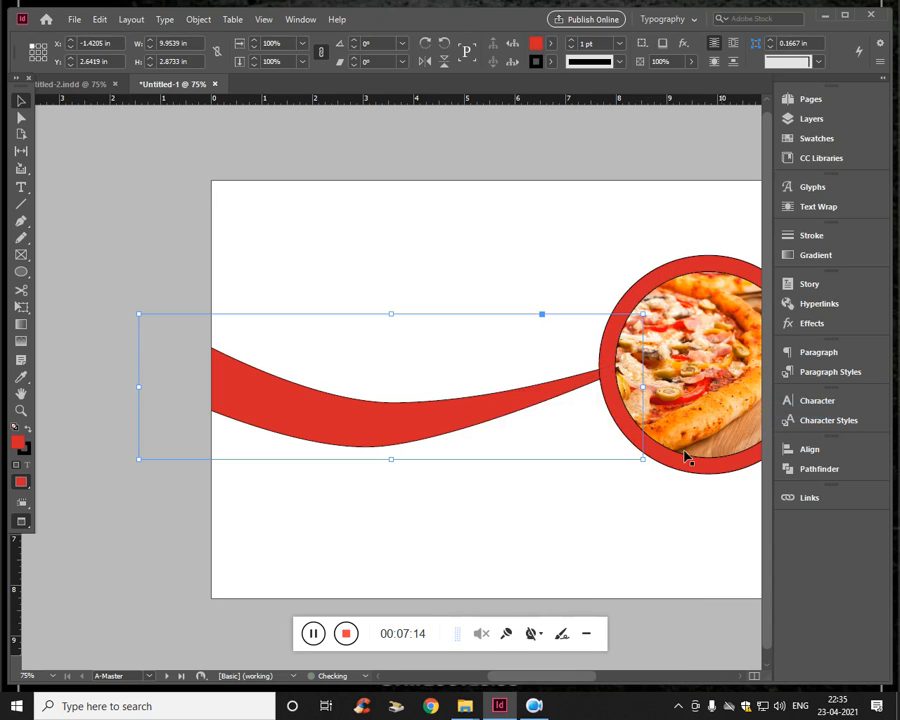
# - Reposition the red band lower on the page, at about X -0.99 in, Y 3.67 in, with its thin end tucked behind the ring
pyautogui.click(538, 518)
pyautogui.moveTo(455, 438)
pyautogui.mouseDown()
pyautogui.moveTo(478, 430)
pyautogui.moveTo(462, 432)
pyautogui.mouseUp()
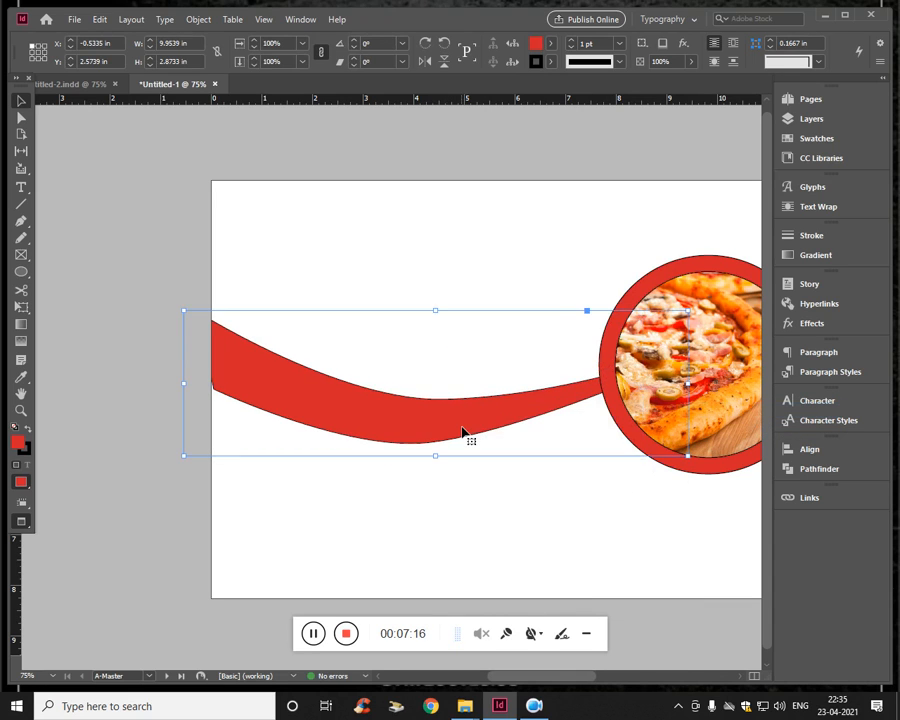
pyautogui.click(486, 486)
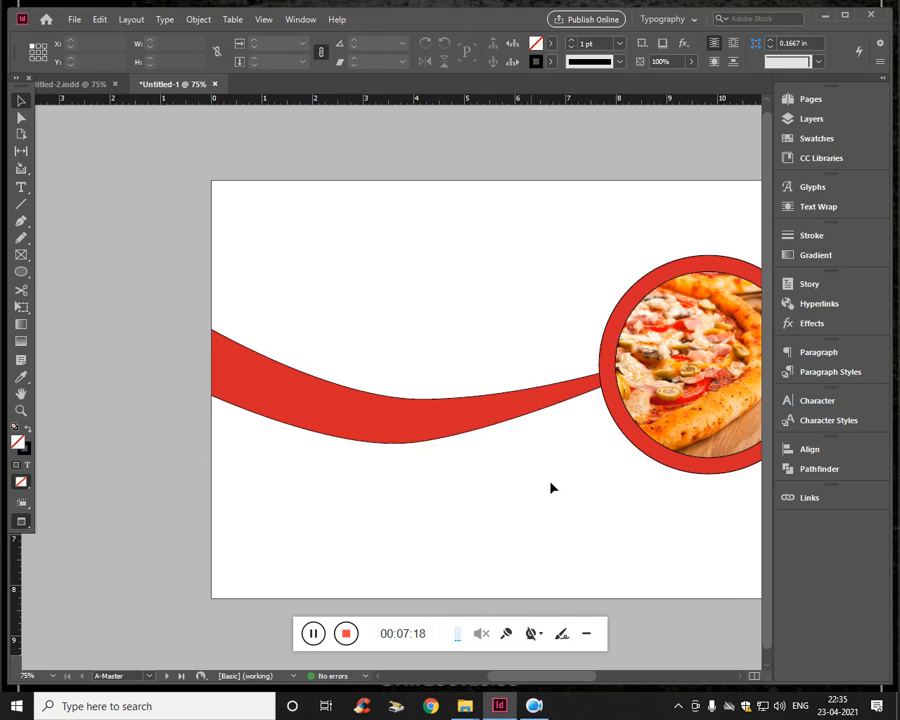
pyautogui.moveTo(557, 503); pyautogui.dragTo(458, 510)
pyautogui.moveTo(369, 435); pyautogui.dragTo(385, 486)
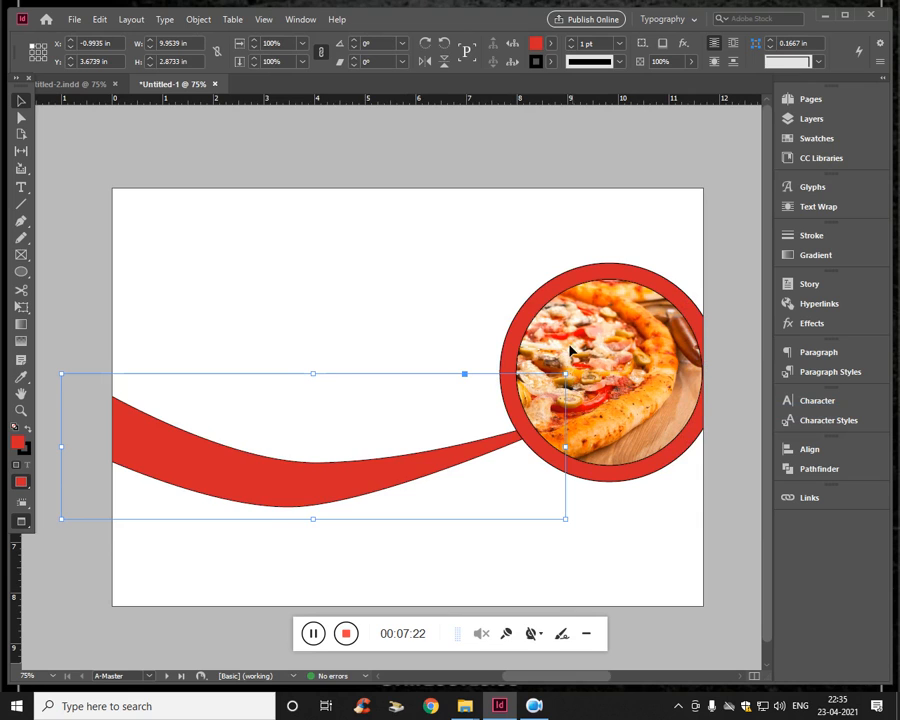
# - Rotate the red band to 8° and widen it to about 11.94 in so it extends past the page's left edge
pyautogui.moveTo(570, 350); pyautogui.dragTo(567, 340)
pyautogui.moveTo(432, 437)
pyautogui.mouseDown()
pyautogui.moveTo(444, 458)
pyautogui.moveTo(430, 440)
pyautogui.mouseUp()
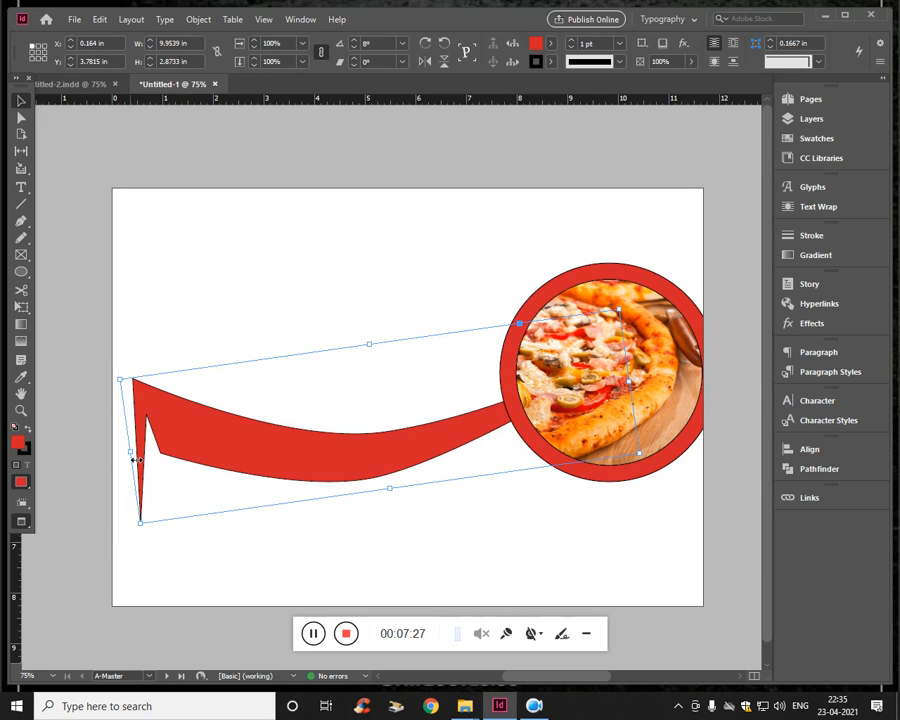
pyautogui.moveTo(136, 460); pyautogui.dragTo(62, 456)
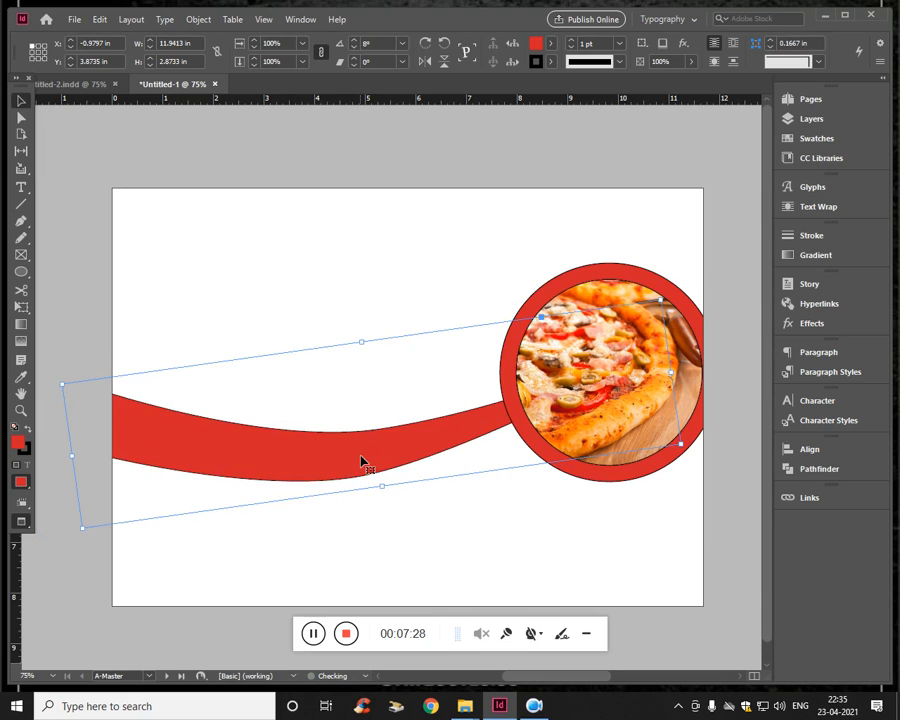
# - Stretch the rotated band's width to about 16.34 in and place it at about X -0.95 in, Y 3.66 in
pyautogui.moveTo(362, 461); pyautogui.dragTo(424, 444)
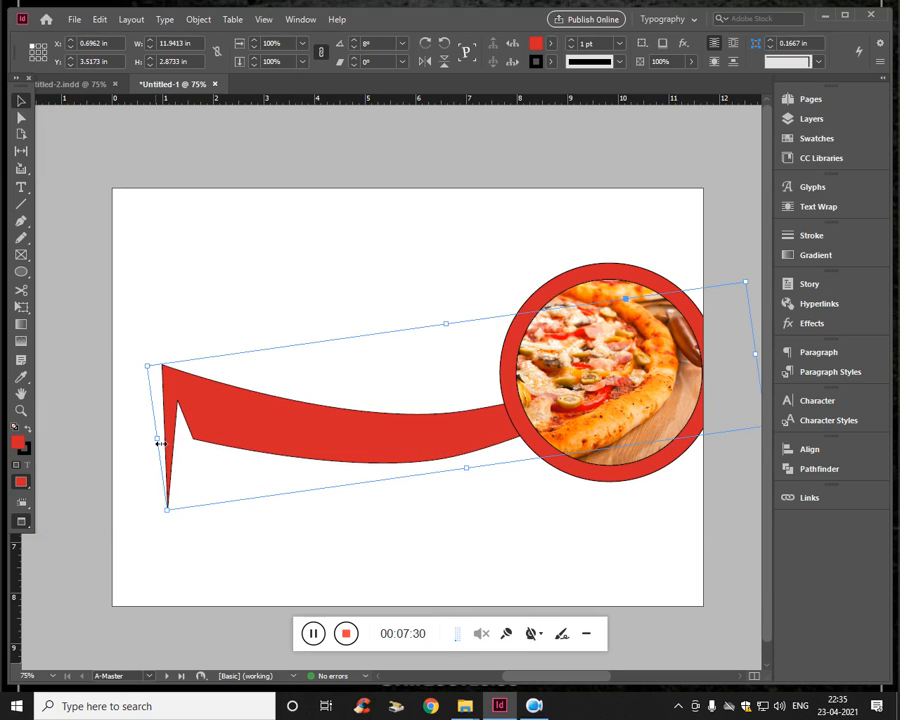
pyautogui.moveTo(160, 443); pyautogui.dragTo(5, 448)
pyautogui.moveTo(303, 463); pyautogui.dragTo(420, 434)
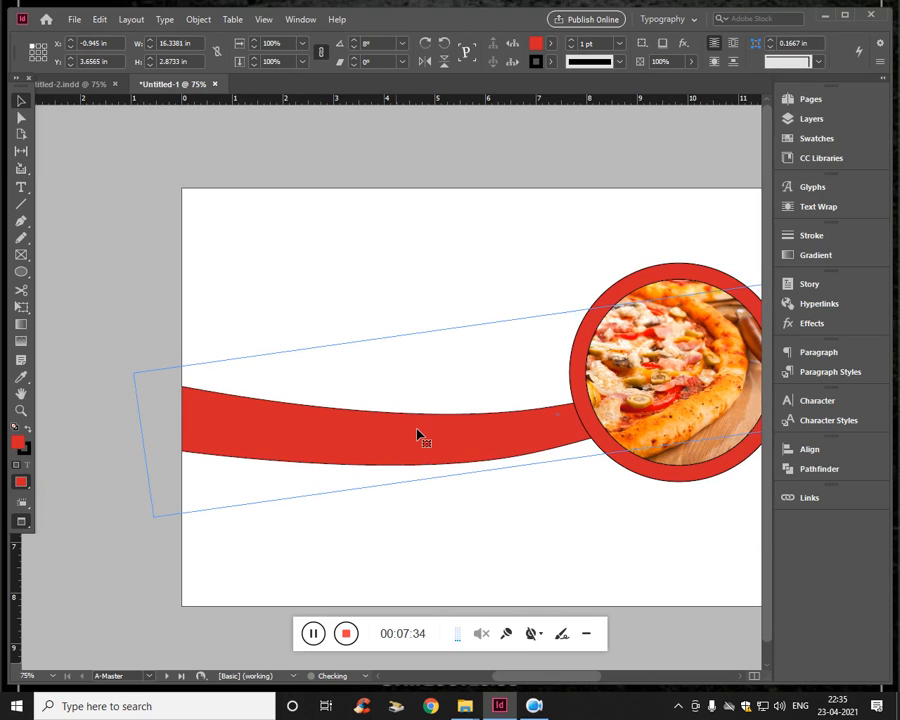
# - Increase the band's height to about 4.63 in and reposition it at about X -1.42 in, Y 3.09 in
pyautogui.moveTo(548, 325); pyautogui.dragTo(540, 246)
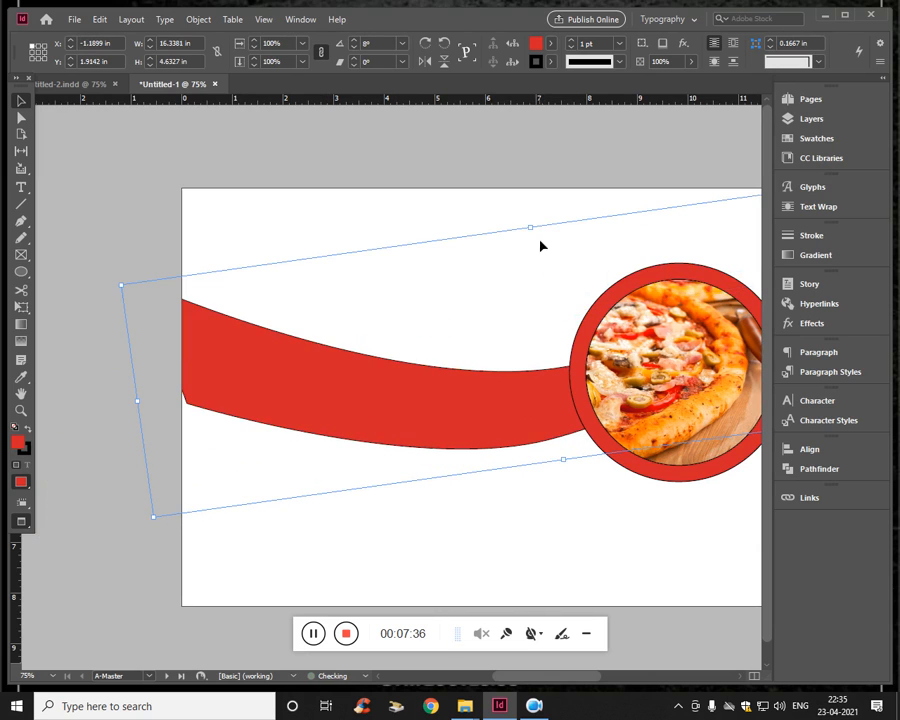
pyautogui.moveTo(478, 410); pyautogui.dragTo(454, 458)
pyautogui.hotkey('ctrl', '-')
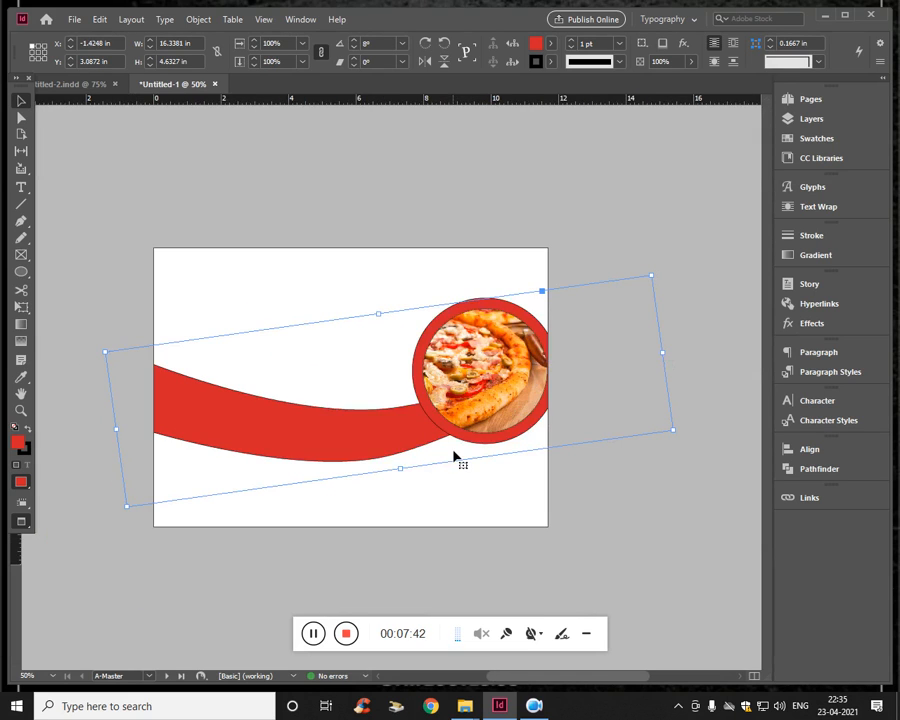
pyautogui.click(530, 506)
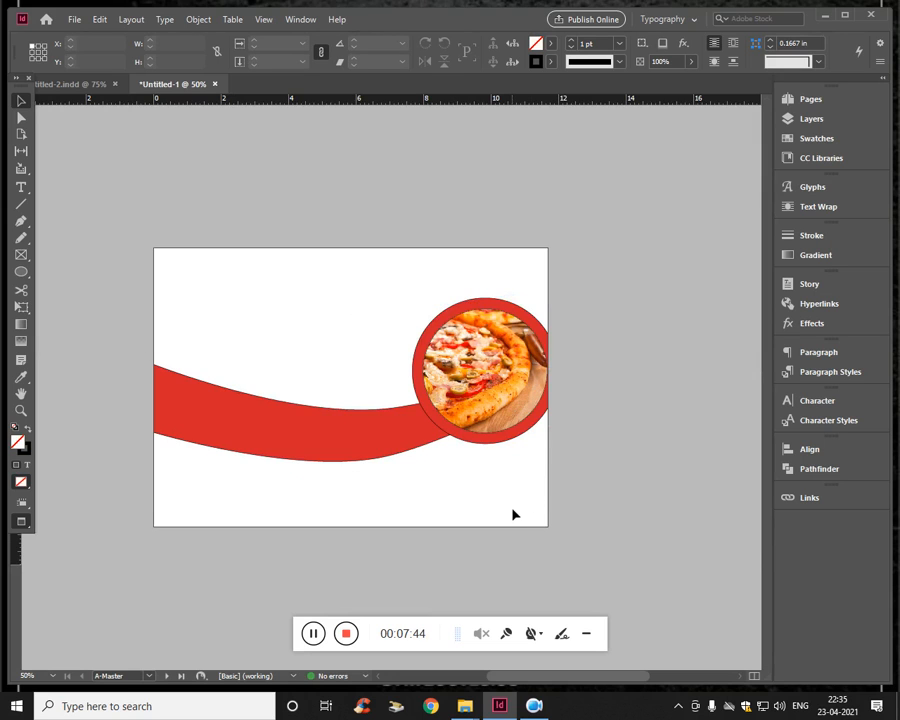
# - Reduce the red band's height to about 4.34 in by raising its lower side
pyautogui.hotkey('ctrl', '=')
pyautogui.hscroll(-2, 388, 476)
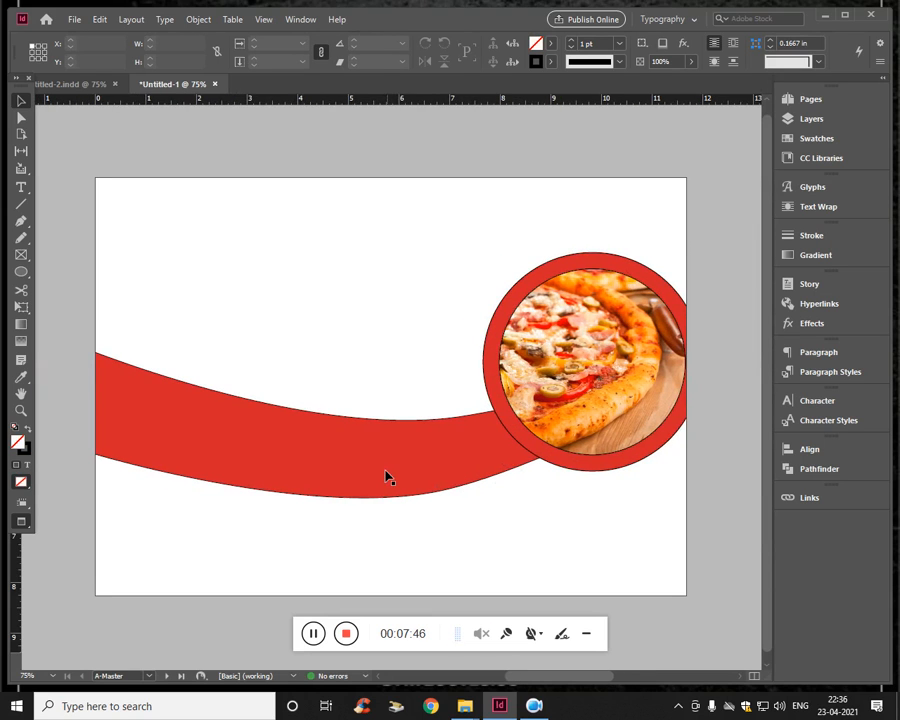
pyautogui.click(395, 519)
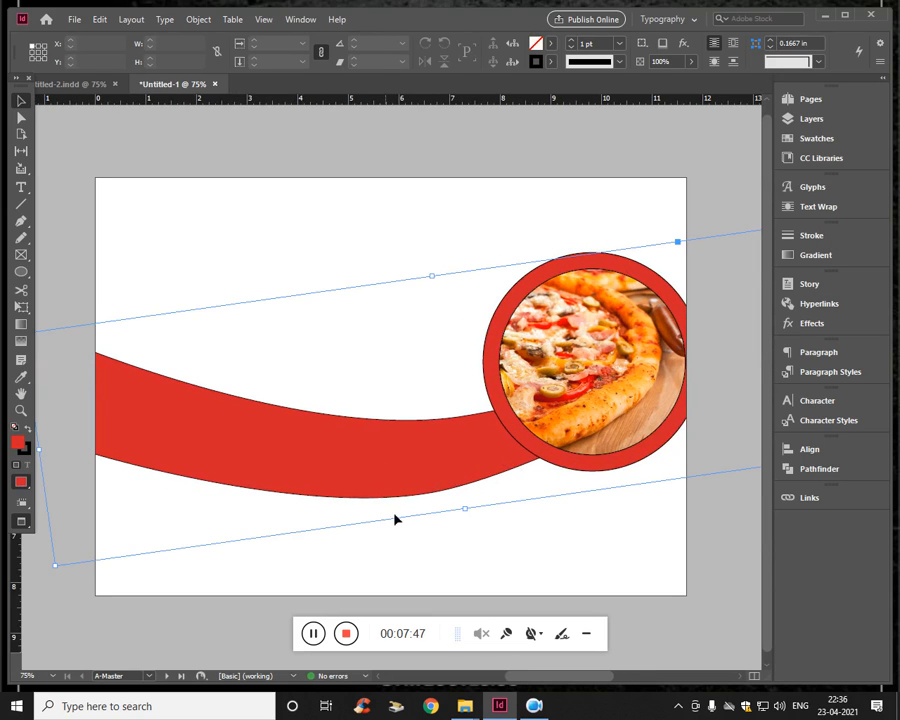
pyautogui.moveTo(470, 516); pyautogui.dragTo(471, 499)
pyautogui.click(446, 498)
pyautogui.click(446, 428)
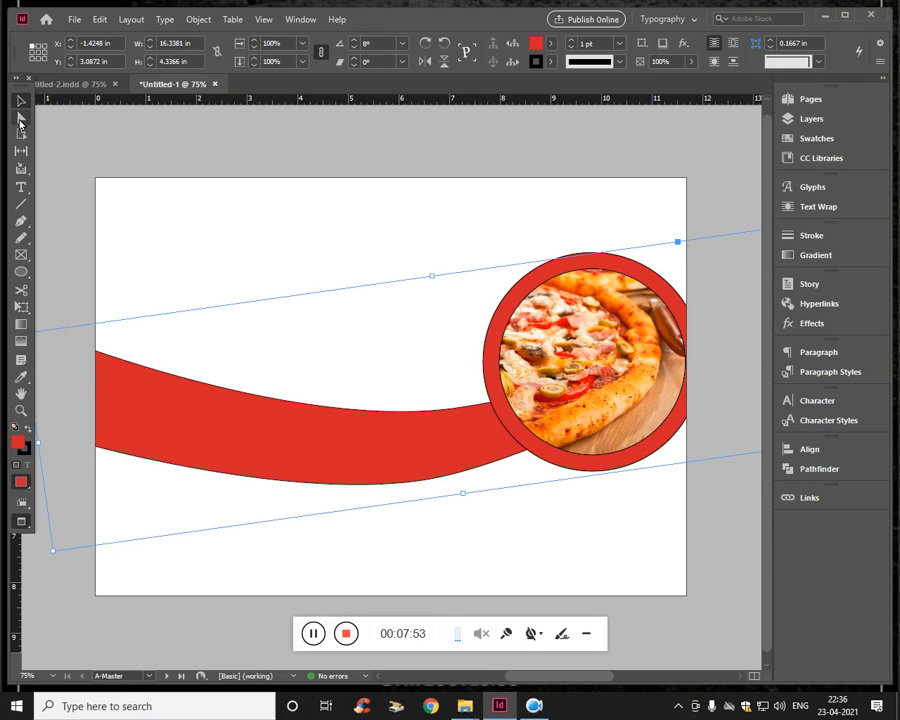
# - Reshape the band's lower edge with the Direct Selection tool so it bows further downward on the page's left half
pyautogui.press('a')
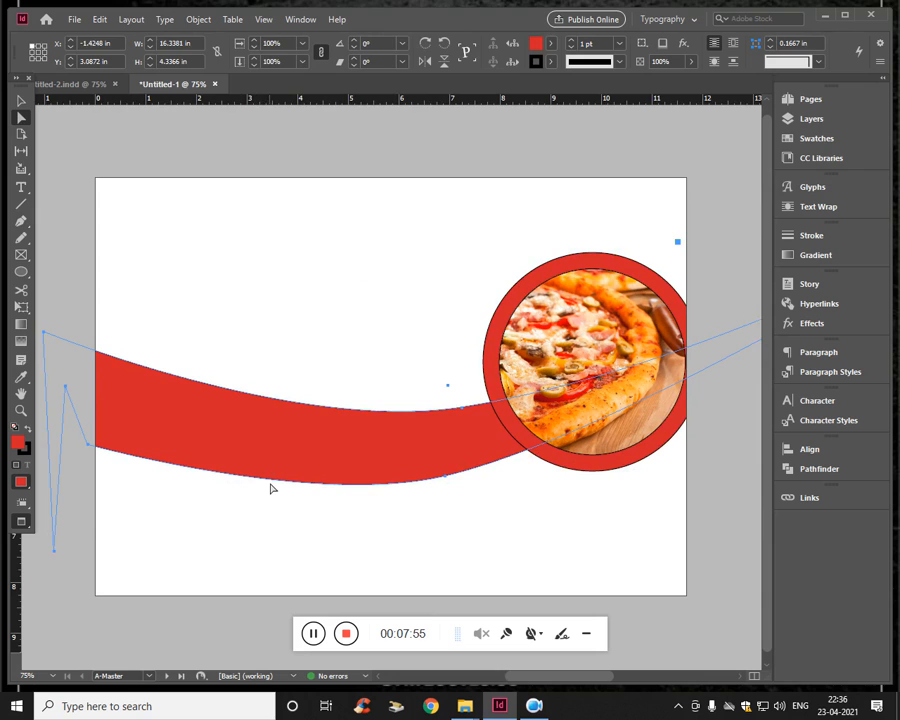
pyautogui.click(270, 483)
pyautogui.click(271, 481)
pyautogui.moveTo(271, 481); pyautogui.dragTo(270, 502)
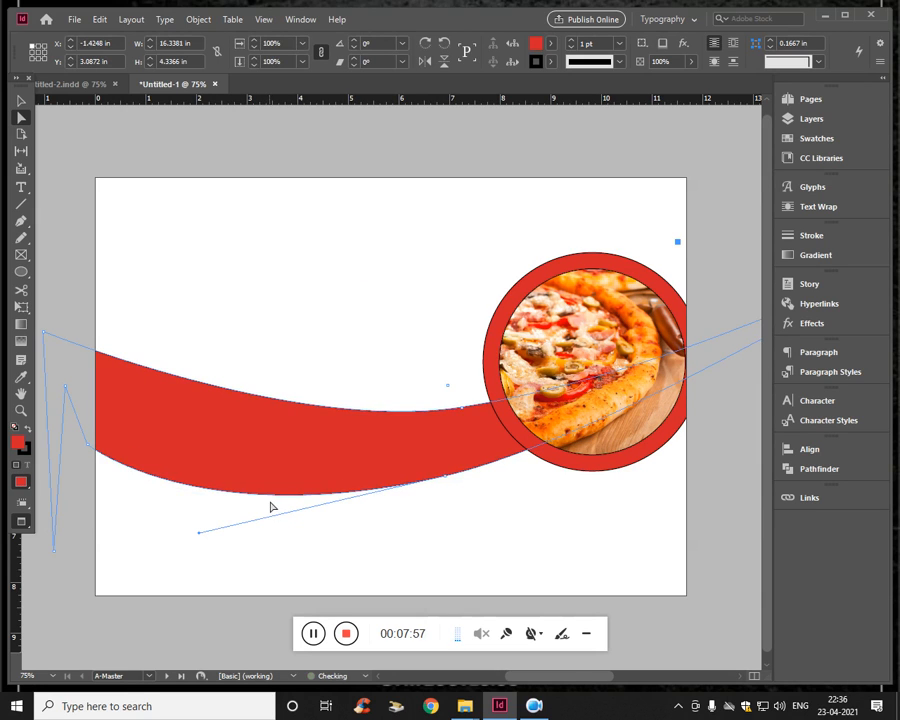
pyautogui.click(275, 515)
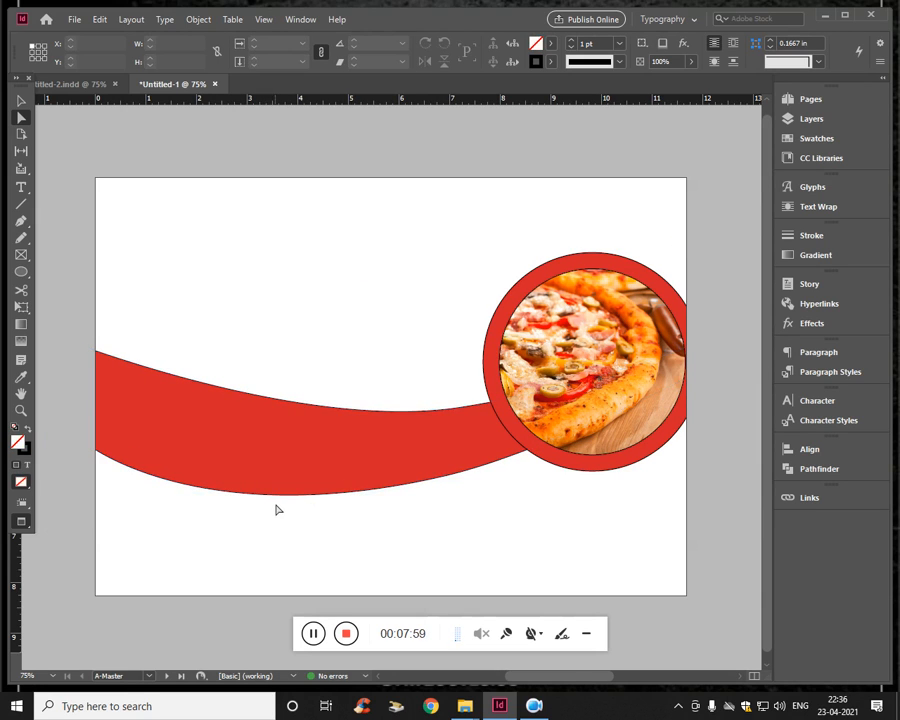
# - Leave preview mode and move the whole band to about X -1.29 in, Y 2.96 in
pyautogui.press('w')
pyautogui.moveTo(280, 493); pyautogui.dragTo(277, 533)
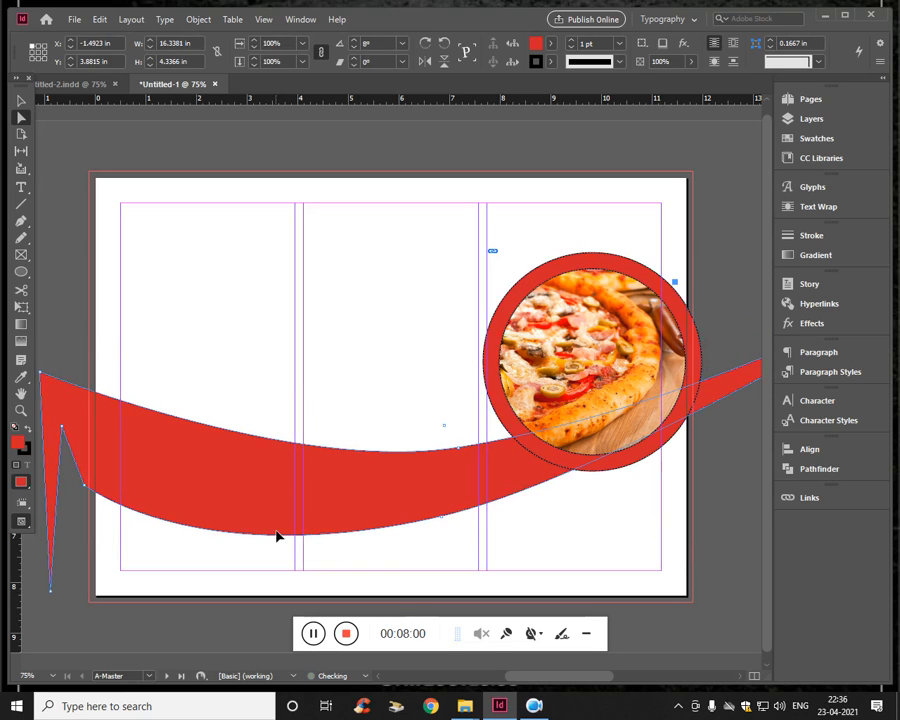
pyautogui.moveTo(307, 473); pyautogui.dragTo(317, 425)
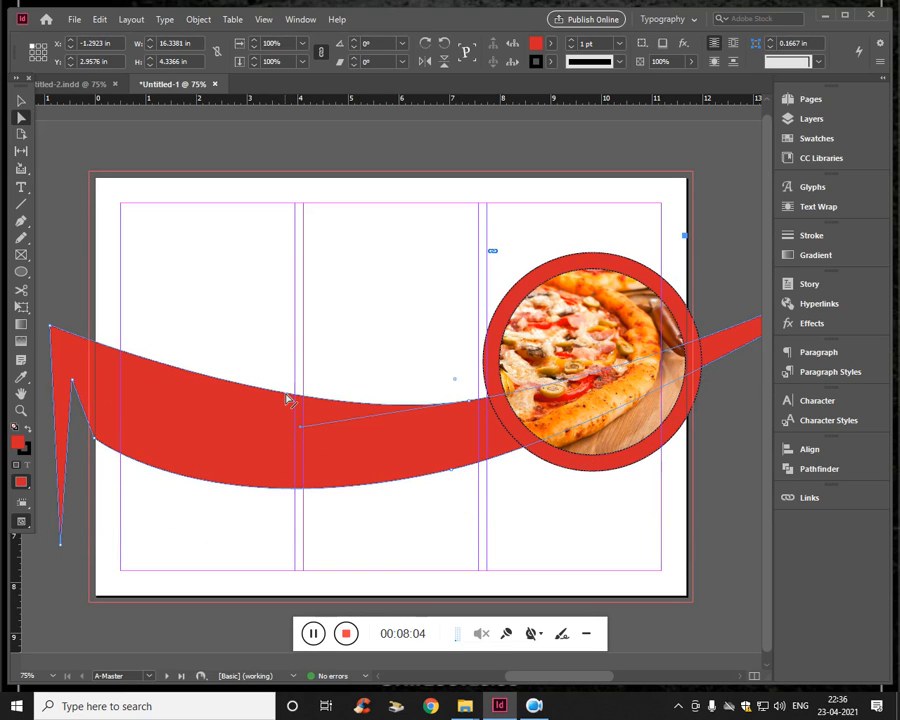
# - Try straightening the band's upper edge, bowing its lower edge further and shifting the band left to about X -2.61 in
pyautogui.moveTo(288, 401); pyautogui.dragTo(290, 382)
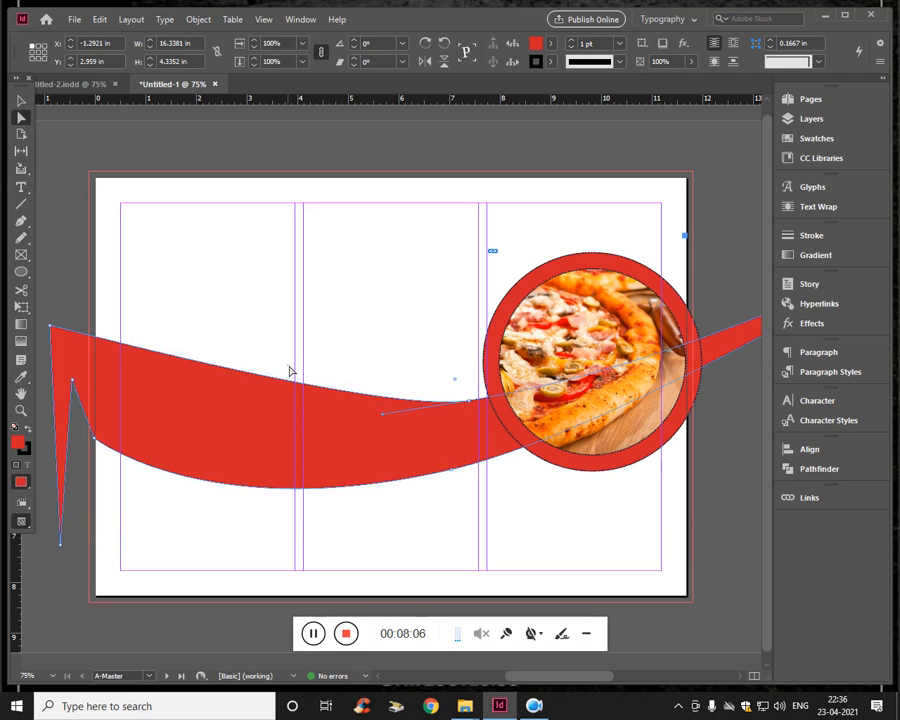
pyautogui.click(290, 372)
pyautogui.click(265, 493)
pyautogui.moveTo(265, 492); pyautogui.dragTo(285, 510)
pyautogui.moveTo(320, 477); pyautogui.dragTo(218, 471)
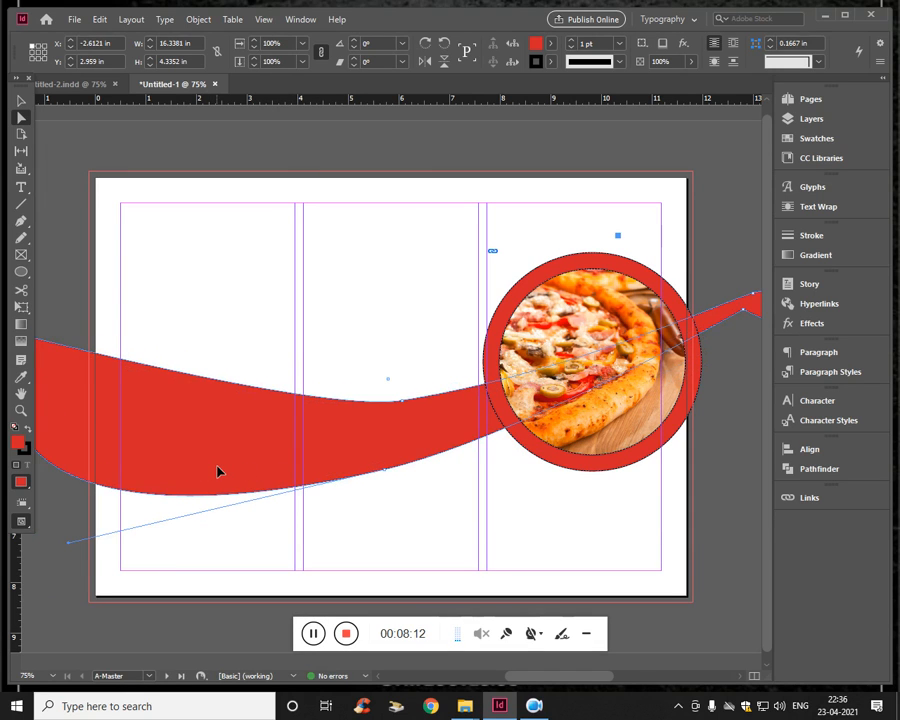
# - Undo the latest edge reshaping and shifting of the red band
pyautogui.hotkey('ctrl', 'z')
pyautogui.hotkey('ctrl', 'z')
pyautogui.hotkey('ctrl', 'z')
pyautogui.hotkey('ctrl', 'z')
pyautogui.hotkey('ctrl', 'z')
pyautogui.hotkey('ctrl', 'z')
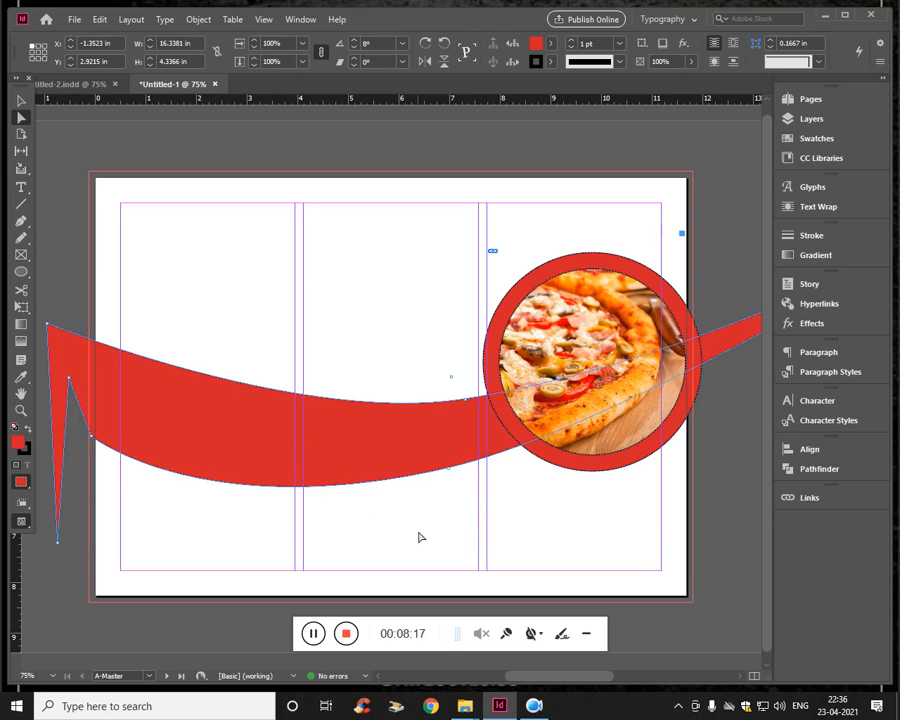
# - Return to preview mode and move the band up to about X -1.23 in, Y 2.58 in
pyautogui.press('w')
pyautogui.click(294, 550)
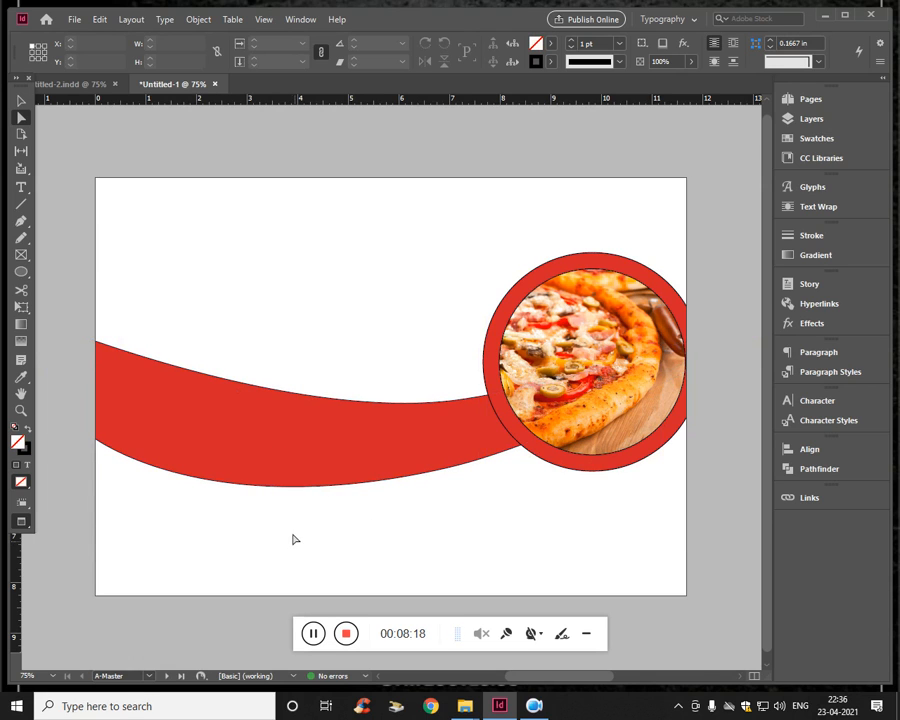
pyautogui.moveTo(272, 490); pyautogui.dragTo(372, 447)
pyautogui.hotkey('ctrl', '=')
pyautogui.hotkey('ctrl', '=')
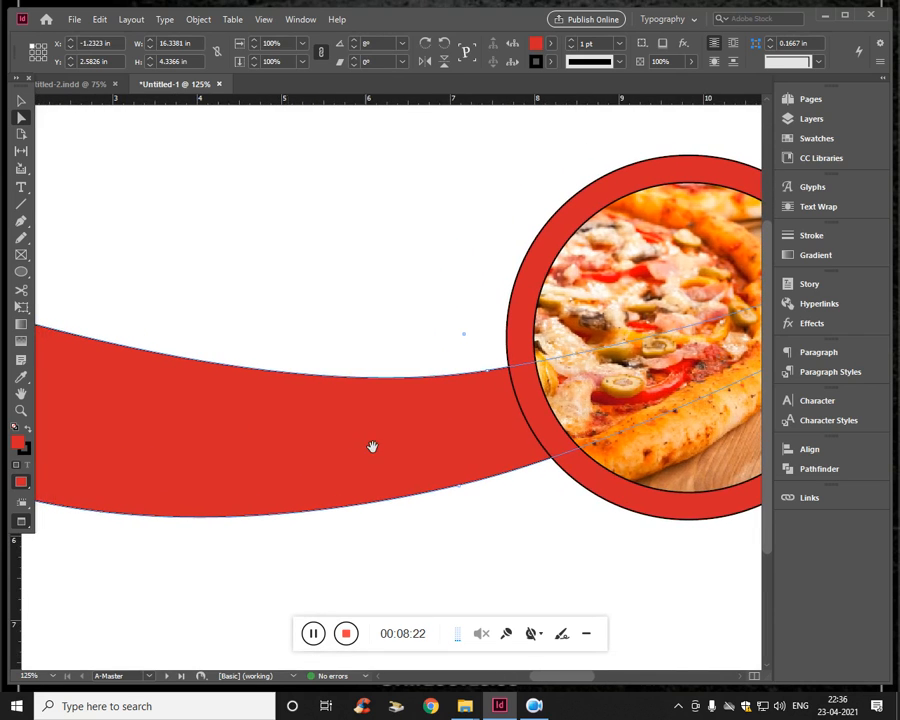
pyautogui.click(616, 437)
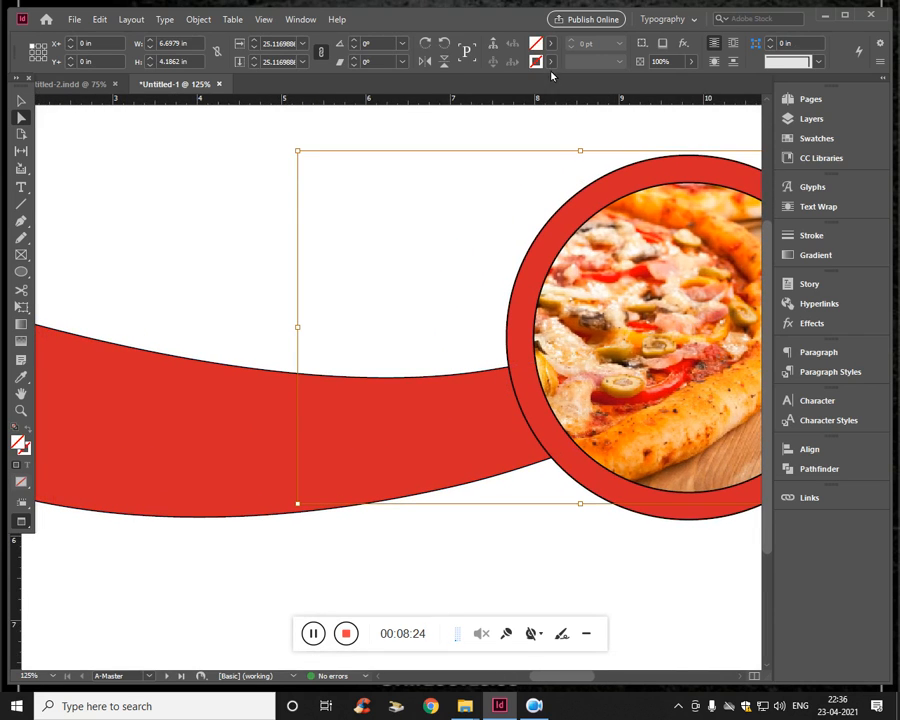
pyautogui.rightClick(618, 362)
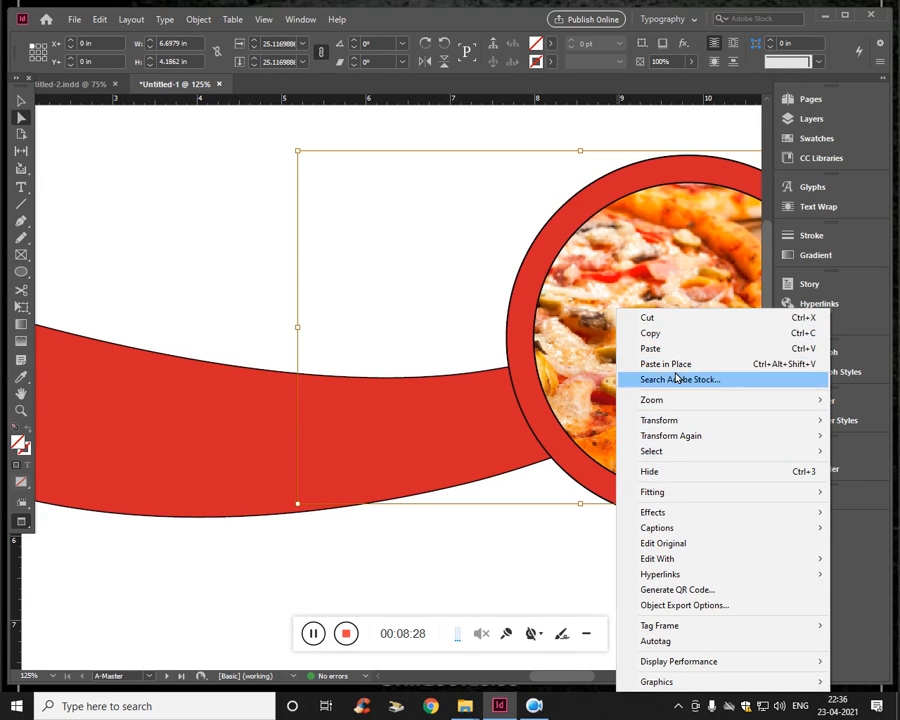
pyautogui.click(569, 506)
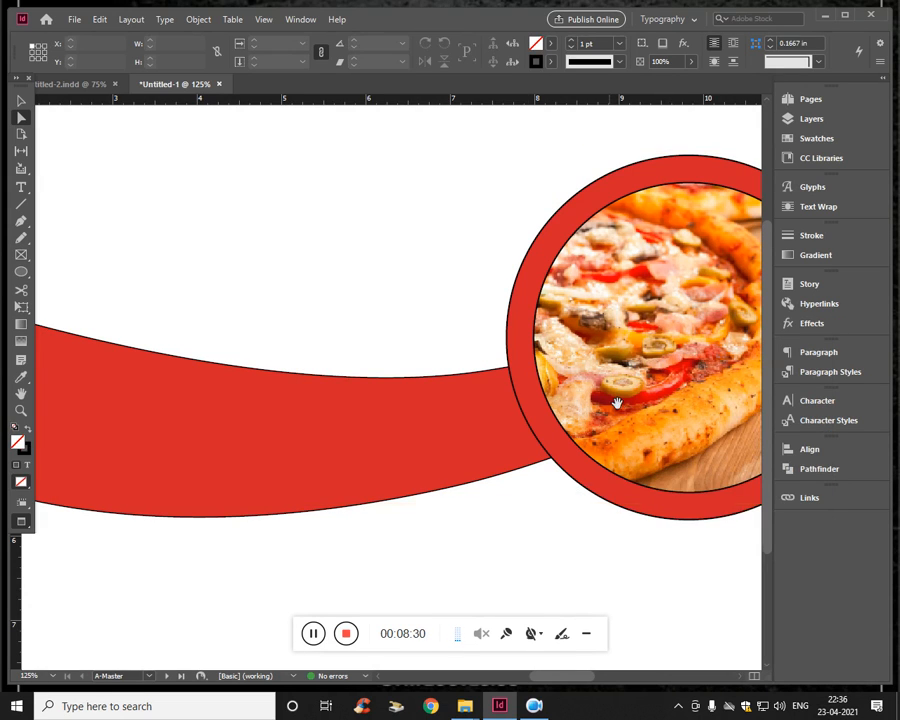
pyautogui.rightClick(628, 367)
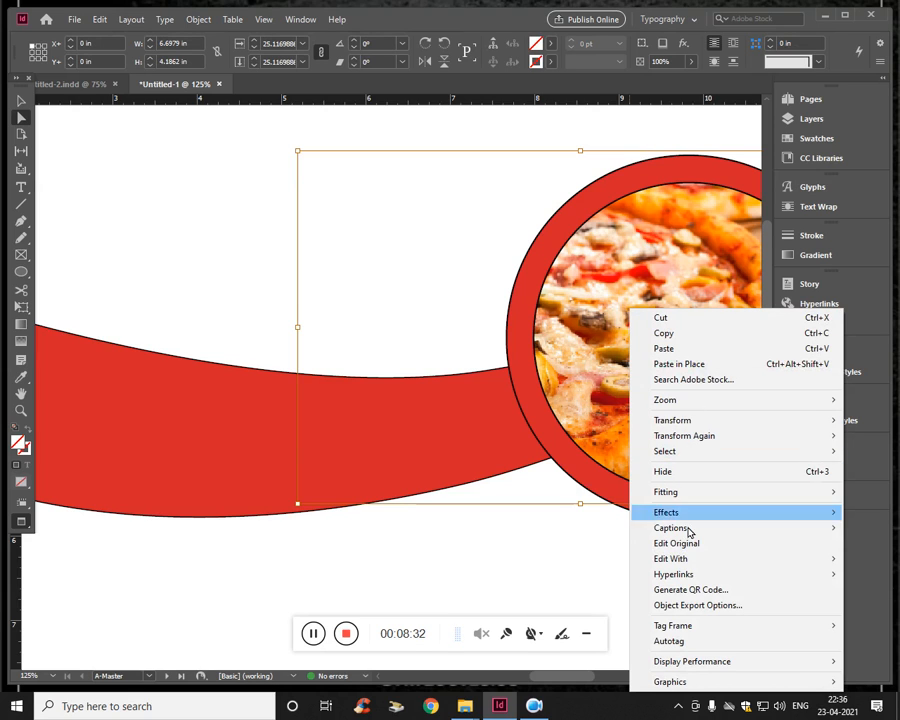
pyautogui.click(525, 548)
pyautogui.click(525, 548)
pyautogui.hotkey('ctrl', '0')
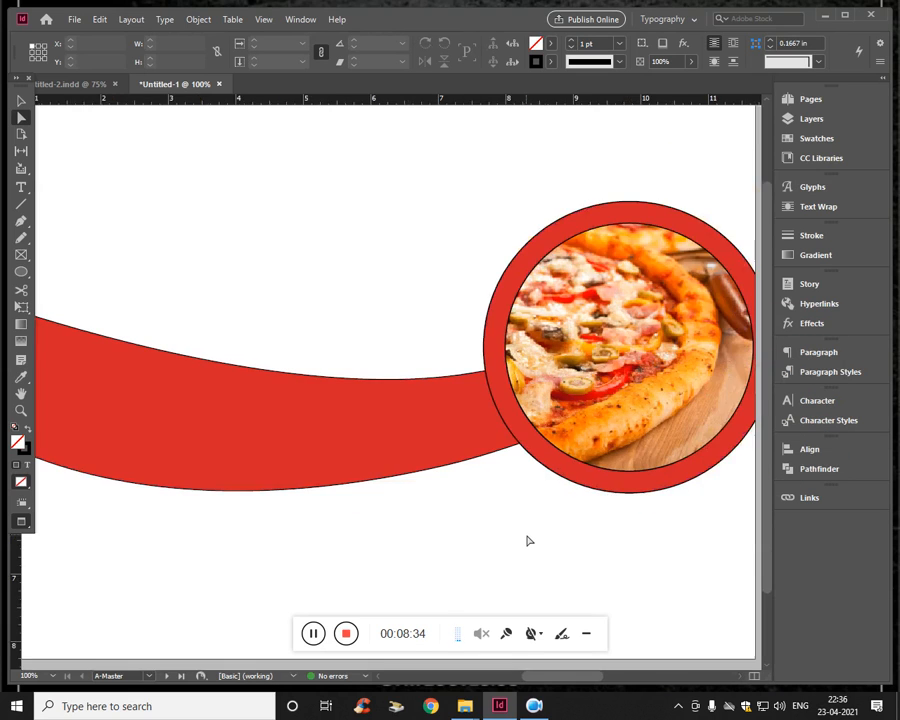
pyautogui.click(581, 418)
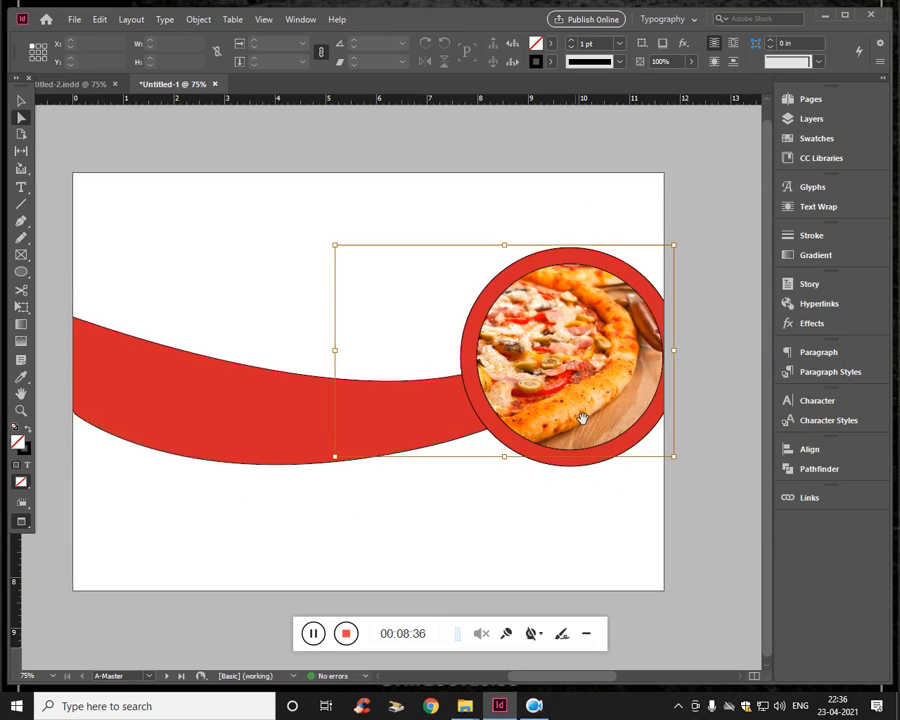
pyautogui.rightClick(583, 341)
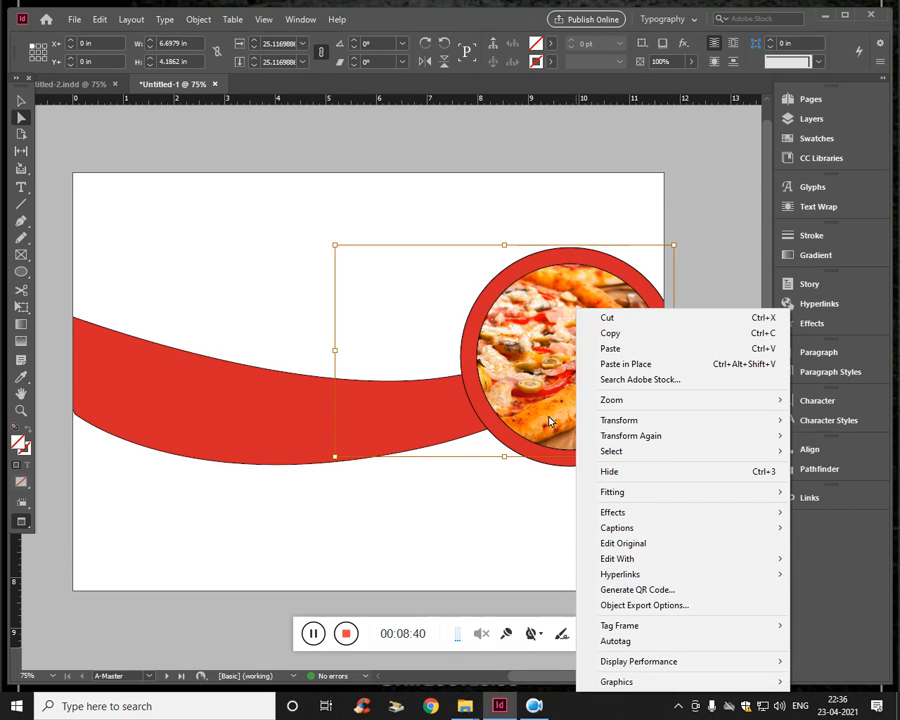
pyautogui.click(507, 520)
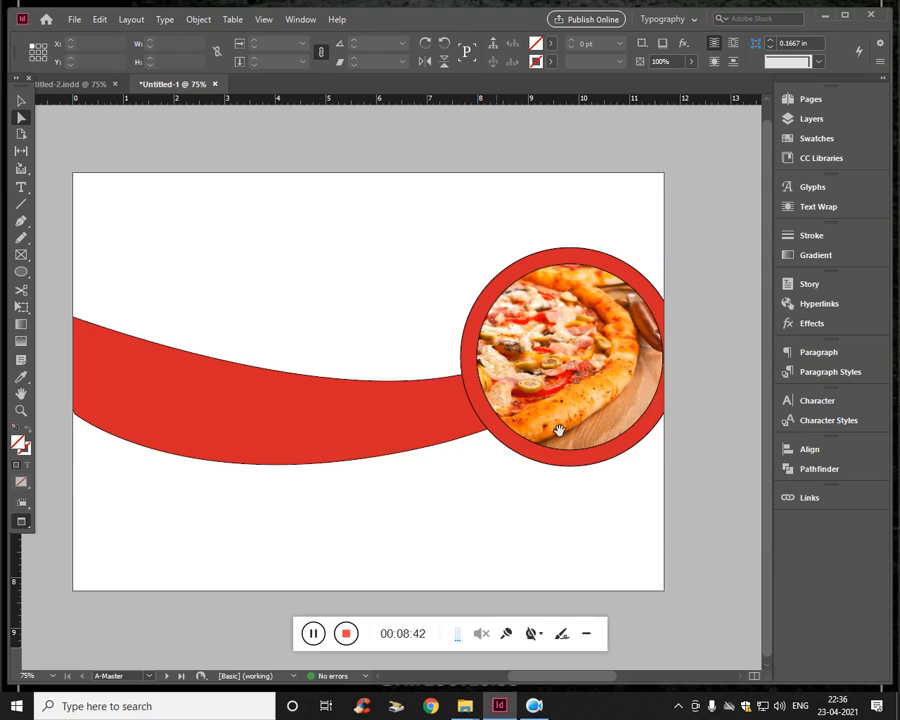
# - Leave preview mode and shift the pizza image inside its circular frame to about X+ 0.04 in, Y+ 0.15 in
pyautogui.click(560, 429)
pyautogui.press('w')
pyautogui.moveTo(583, 385); pyautogui.dragTo(588, 395)
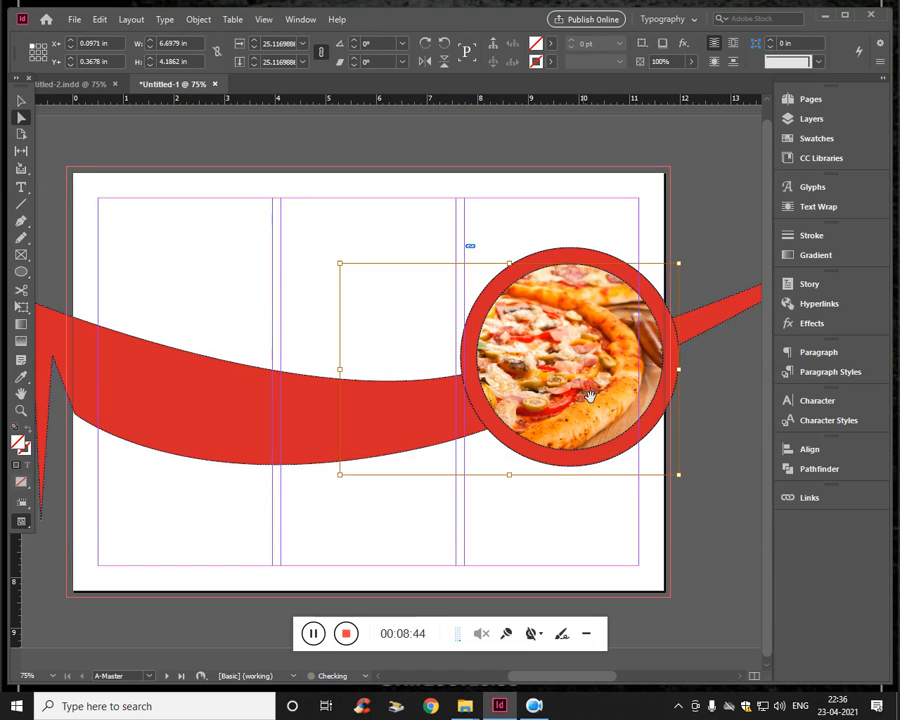
# - Select the red ring around the pizza and set its stroke colour to [None]
pyautogui.click(668, 378)
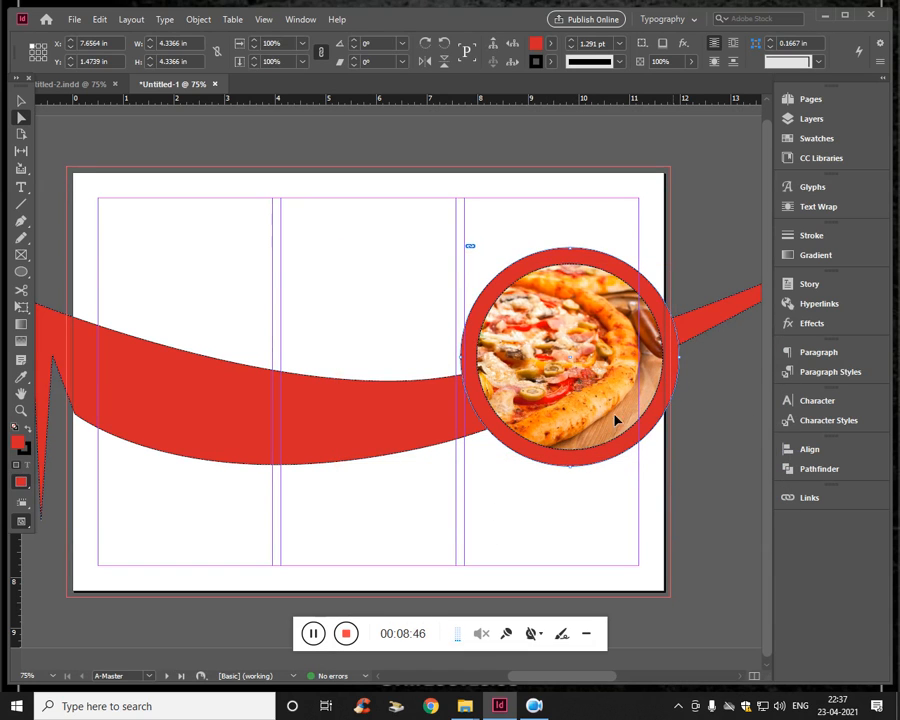
pyautogui.rightClick(595, 285)
pyautogui.click(553, 465)
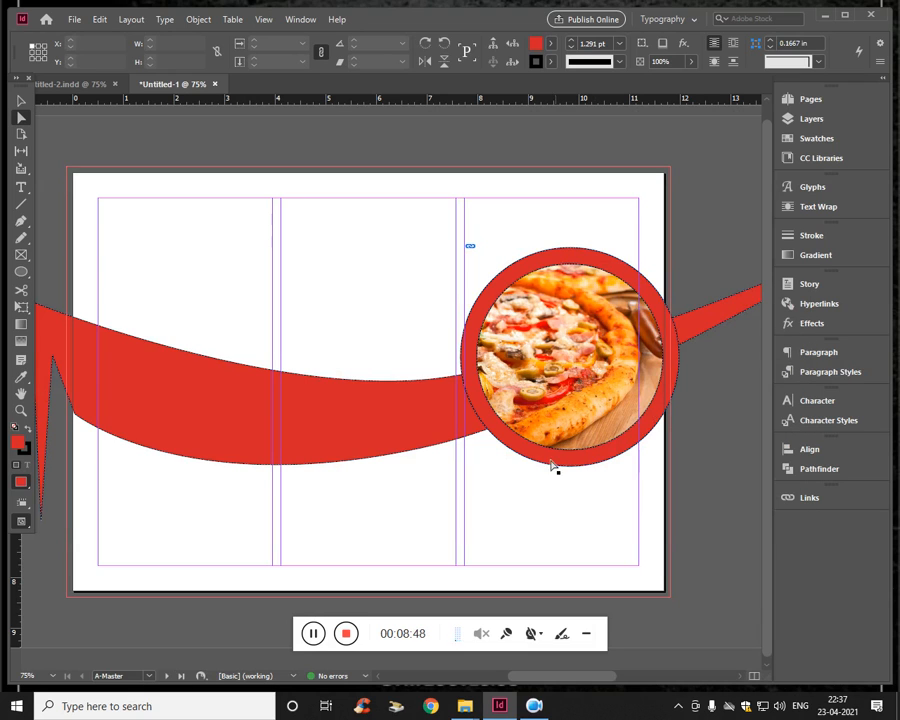
pyautogui.click(551, 451)
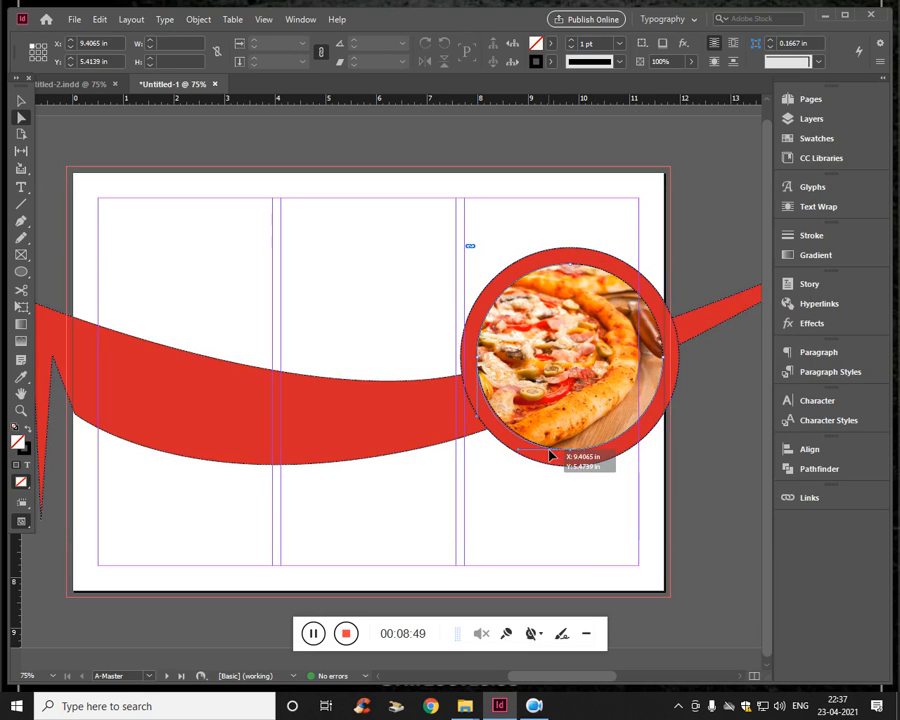
pyautogui.click(467, 376)
pyautogui.click(549, 62)
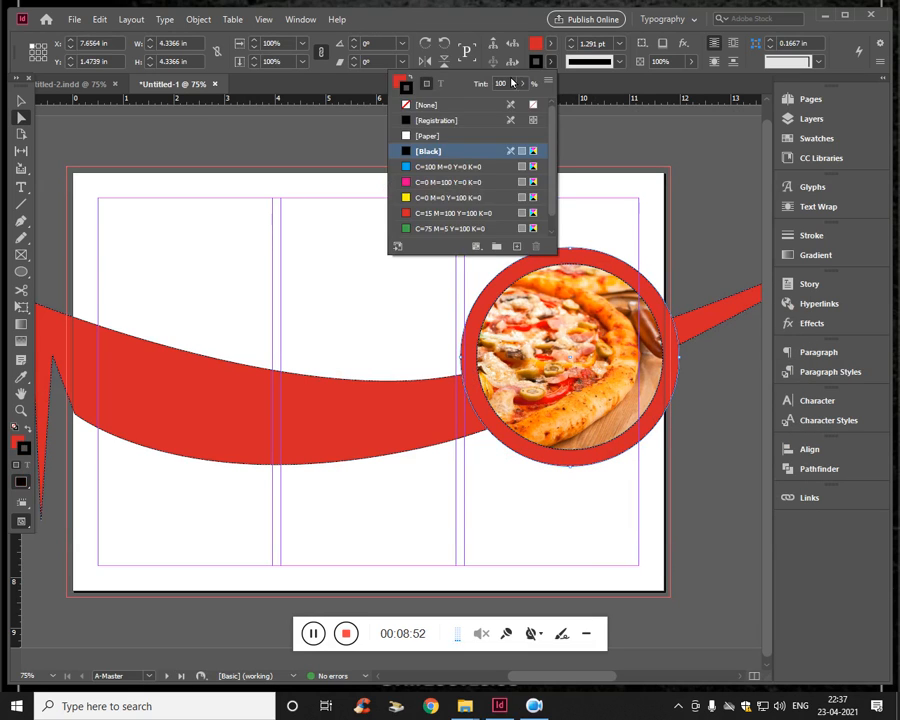
pyautogui.click(406, 107)
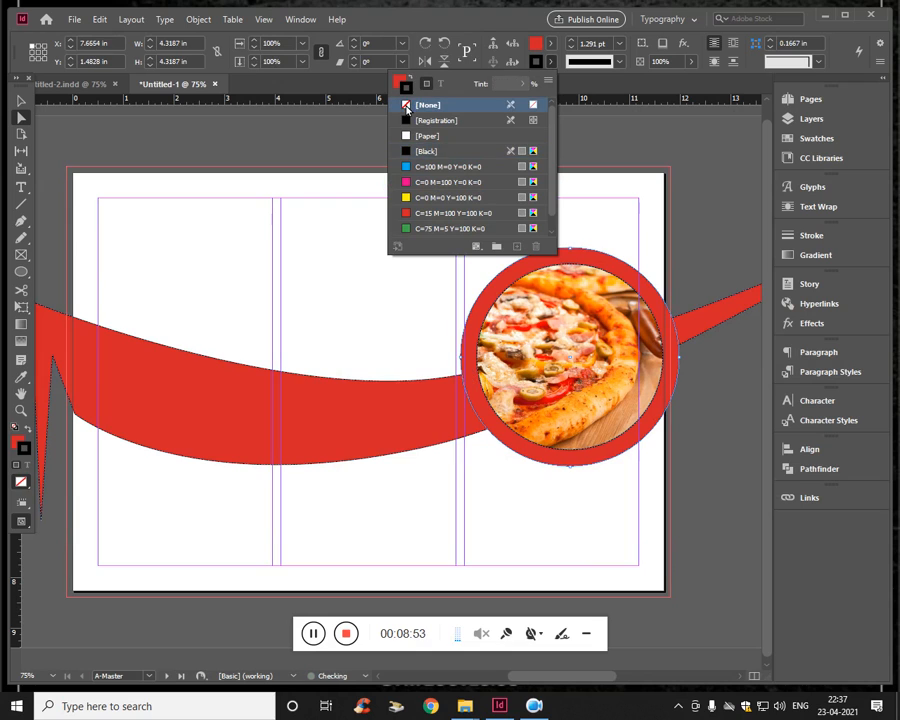
pyautogui.click(505, 376)
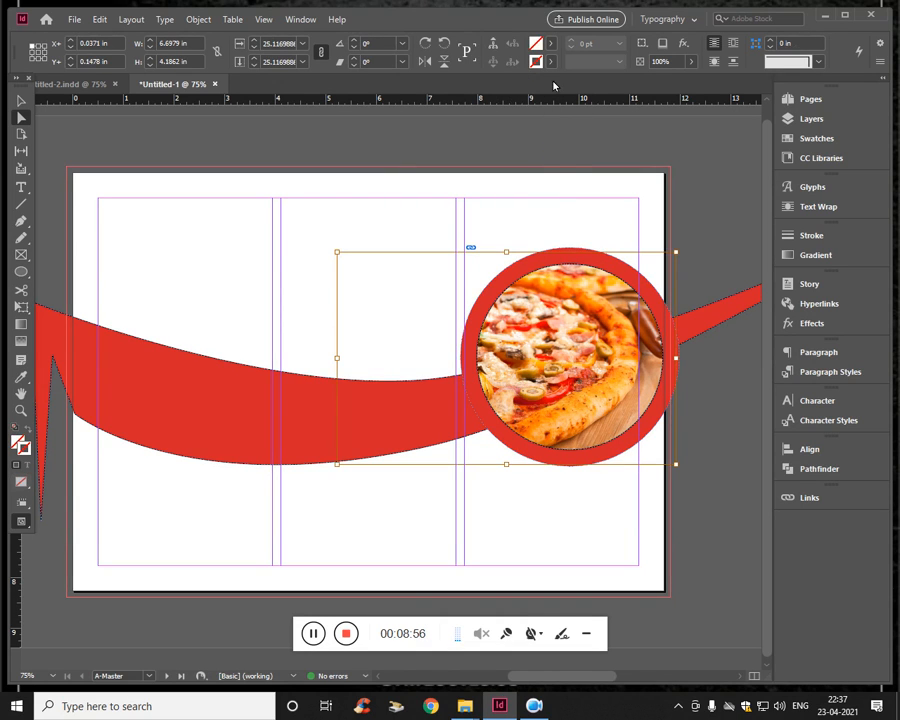
# - Preview the page, then reshape the red band's upper edge into a deeper curve and shift the band to about X -1.41 in, Y 2.85 in
pyautogui.click(722, 448)
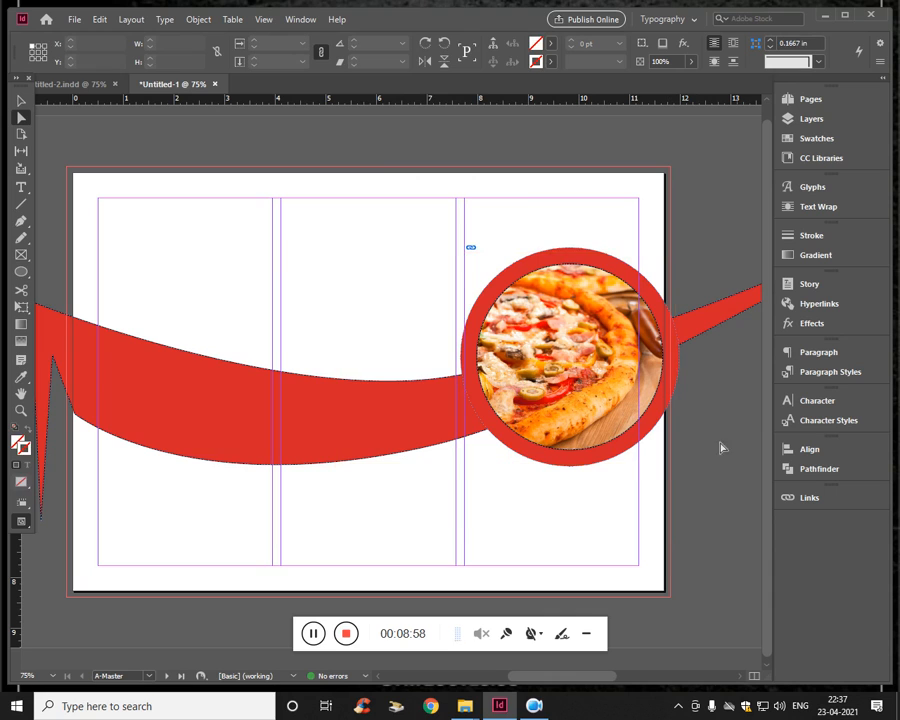
pyautogui.press('w')
pyautogui.hscroll(-1, 431, 490)
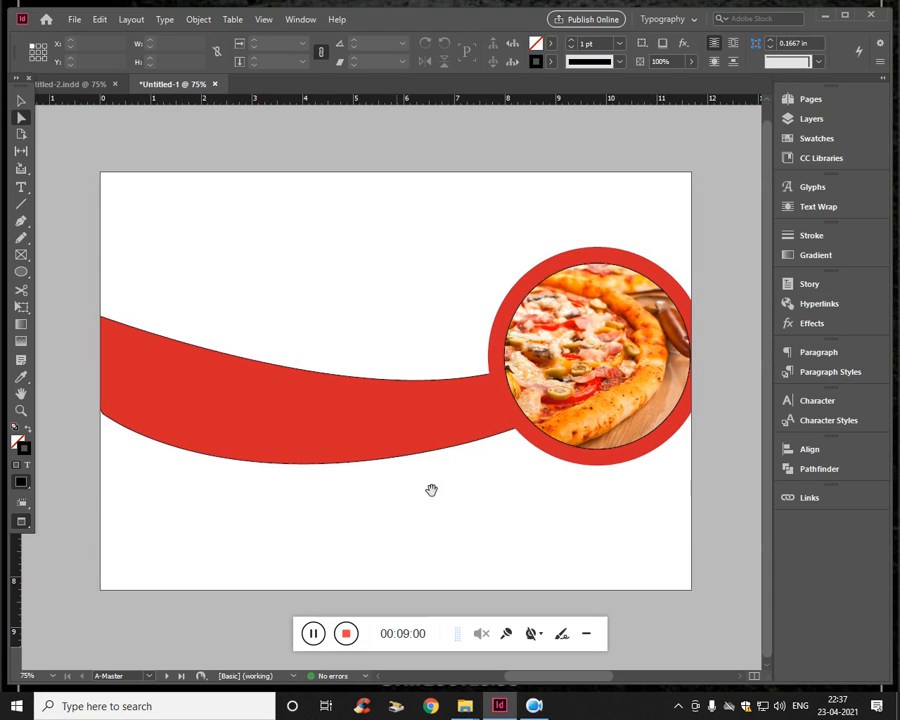
pyautogui.hscroll(1, 414, 492)
pyautogui.click(233, 425)
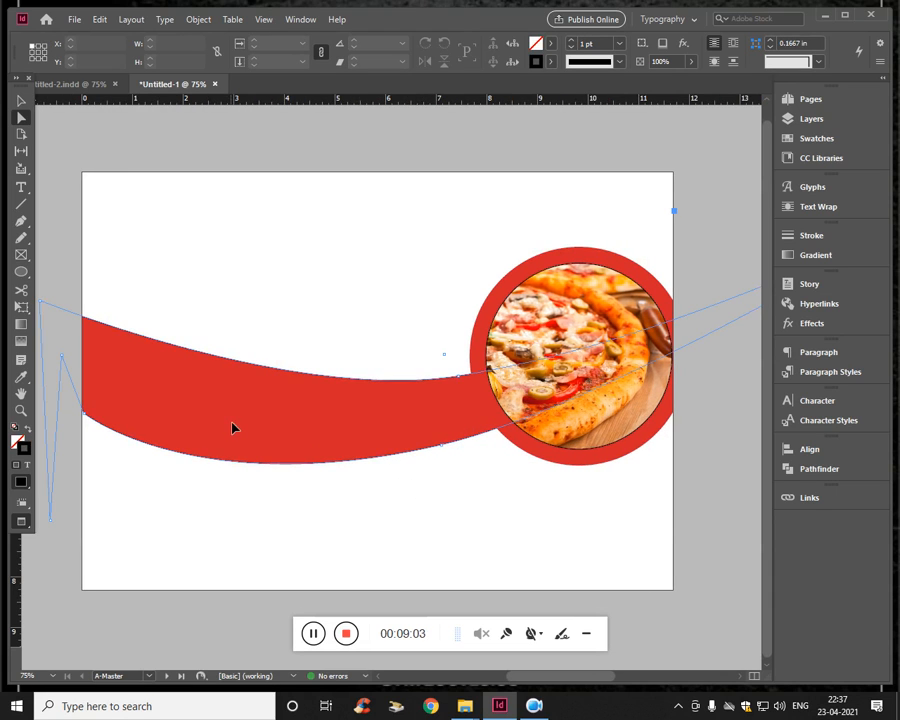
pyautogui.press('w')
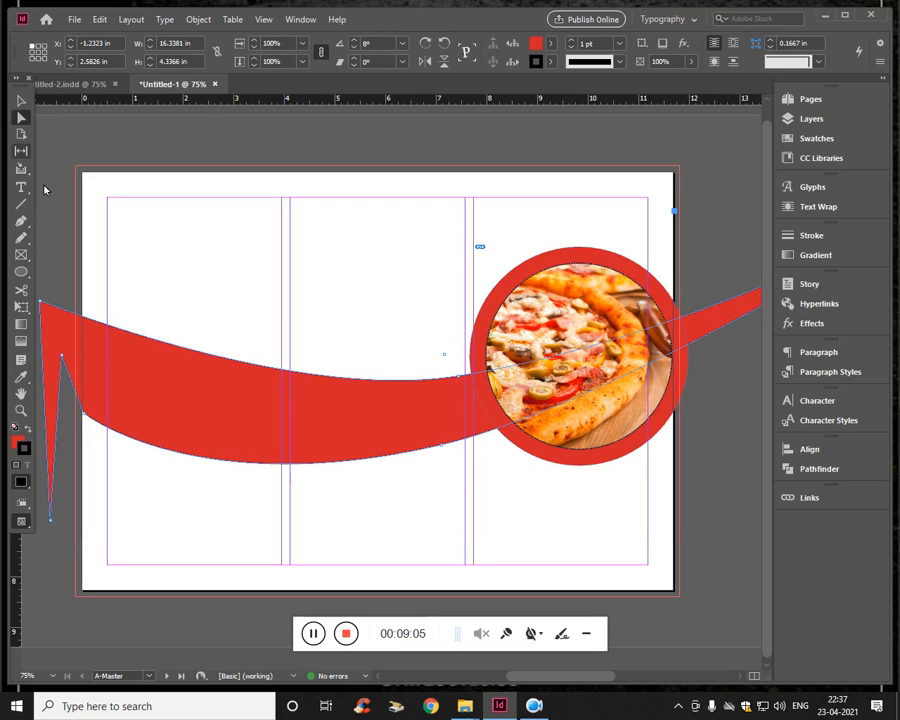
pyautogui.moveTo(218, 362); pyautogui.dragTo(198, 405)
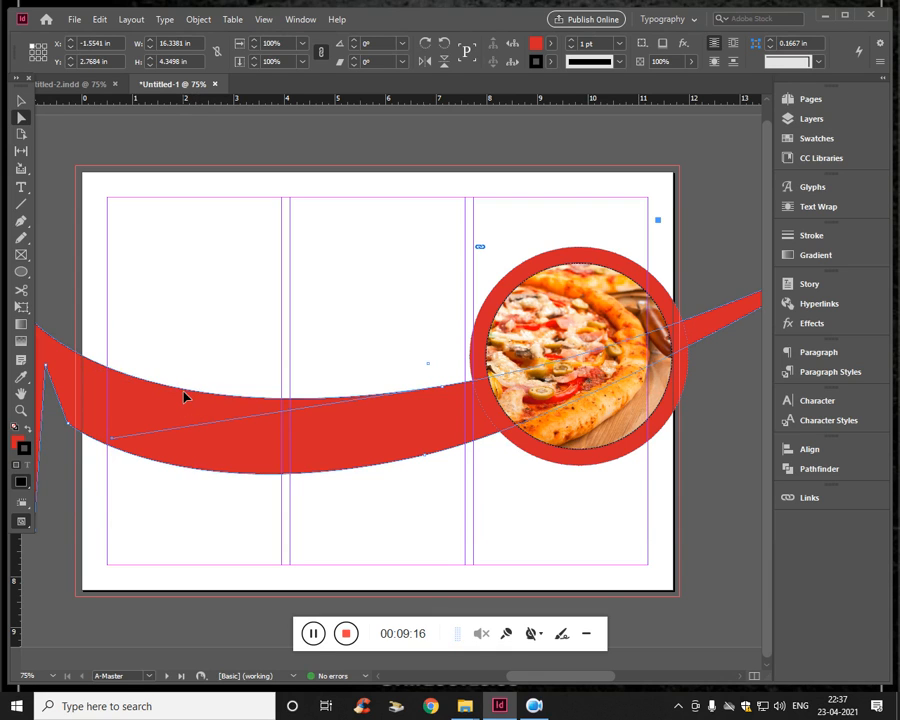
pyautogui.moveTo(184, 397); pyautogui.dragTo(183, 420)
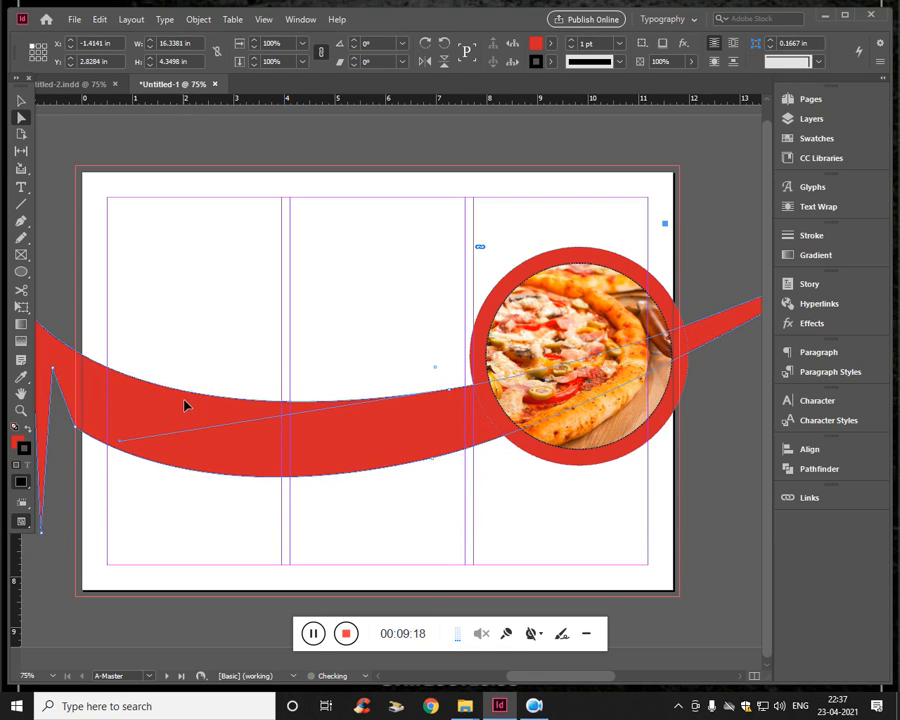
pyautogui.moveTo(187, 399); pyautogui.dragTo(184, 440)
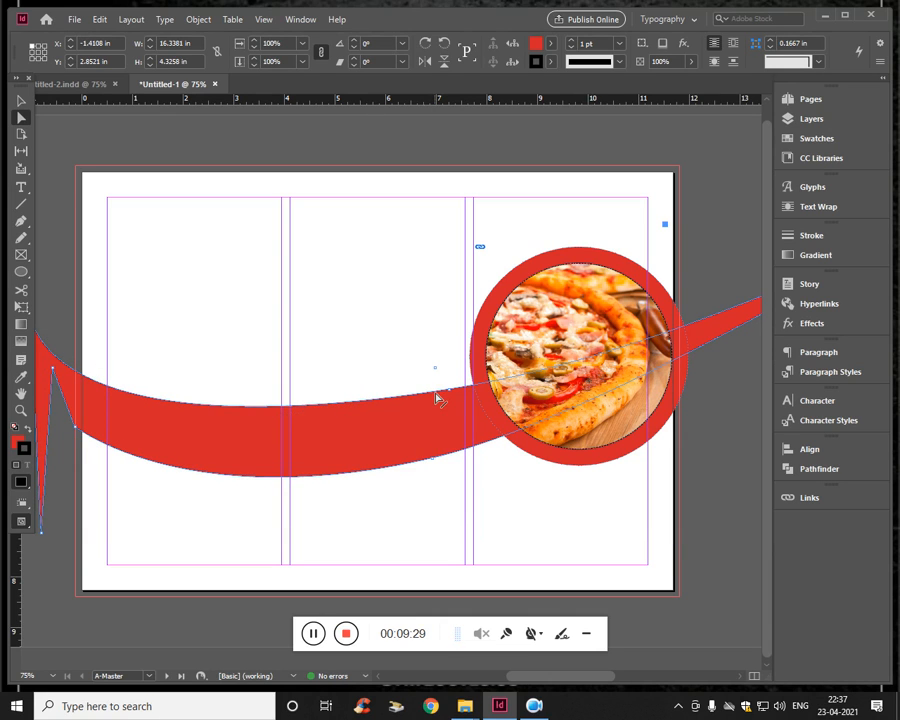
# - Move the red band further left and down to about X -3.83 in, Y 3.19 in, still running behind the pizza circle
pyautogui.moveTo(435, 398); pyautogui.dragTo(436, 417)
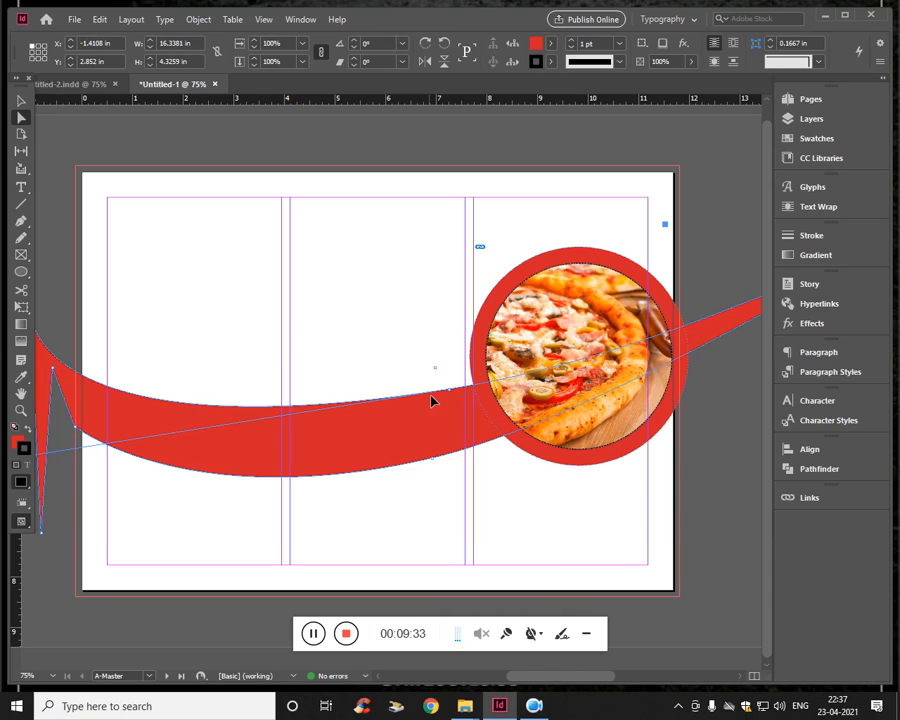
pyautogui.moveTo(432, 401); pyautogui.dragTo(293, 464)
pyautogui.press('w')
pyautogui.scroll(2, 293, 464)
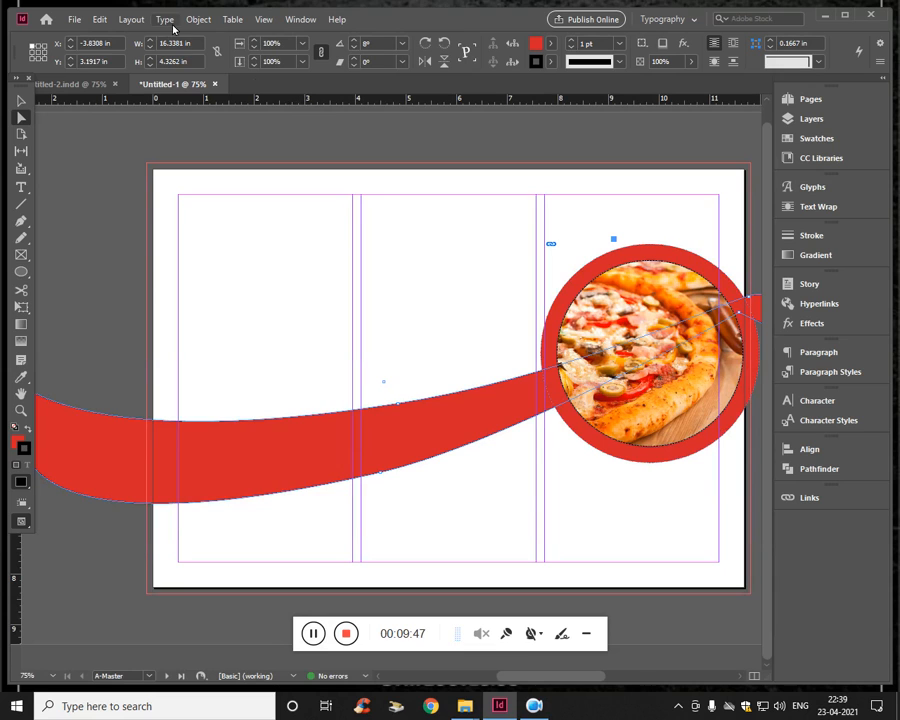
# - Flip the red band vertically and move it down to about X -3.93 in, Y 6.08 in
pyautogui.click(195, 19)
pyautogui.moveTo(199, 42)
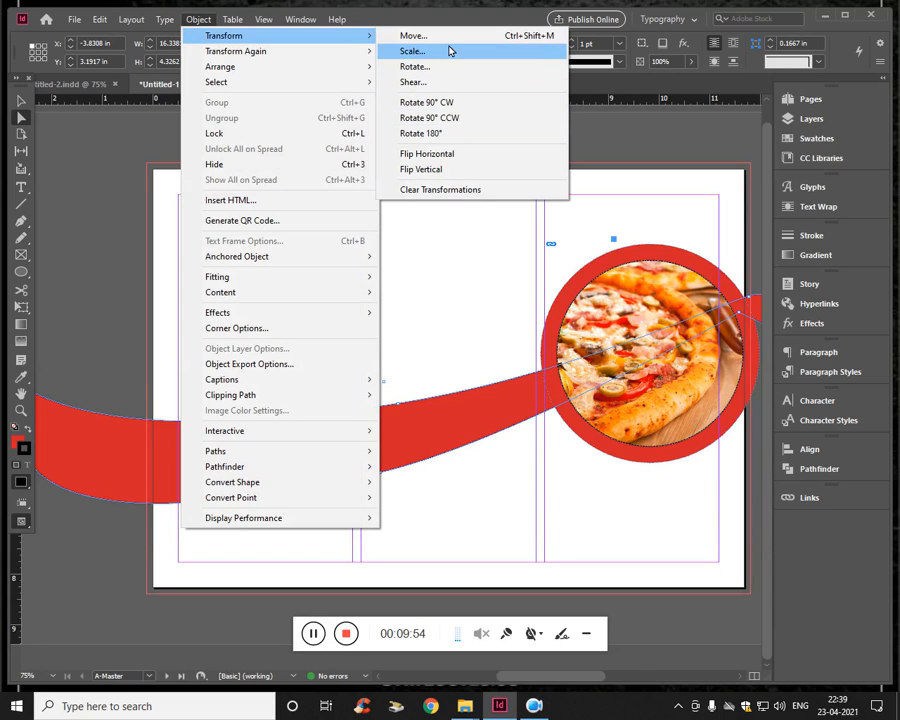
pyautogui.click(451, 169)
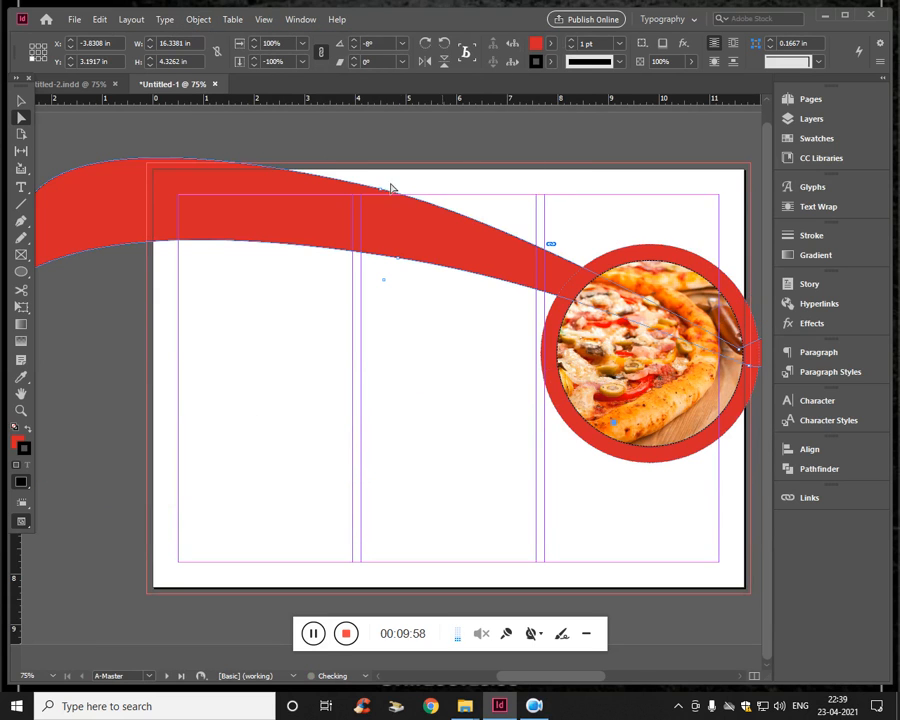
pyautogui.moveTo(340, 260); pyautogui.dragTo(315, 345)
# - Rotate the flipped red band to about 7.5° and move it to about X -4.09 in, Y 8.31 in, meeting the pizza circle
pyautogui.hotkey('ctrl', '-')
pyautogui.hotkey('ctrl', '-')
pyautogui.hotkey('ctrl', '-')
pyautogui.hotkey('ctrl', '-')
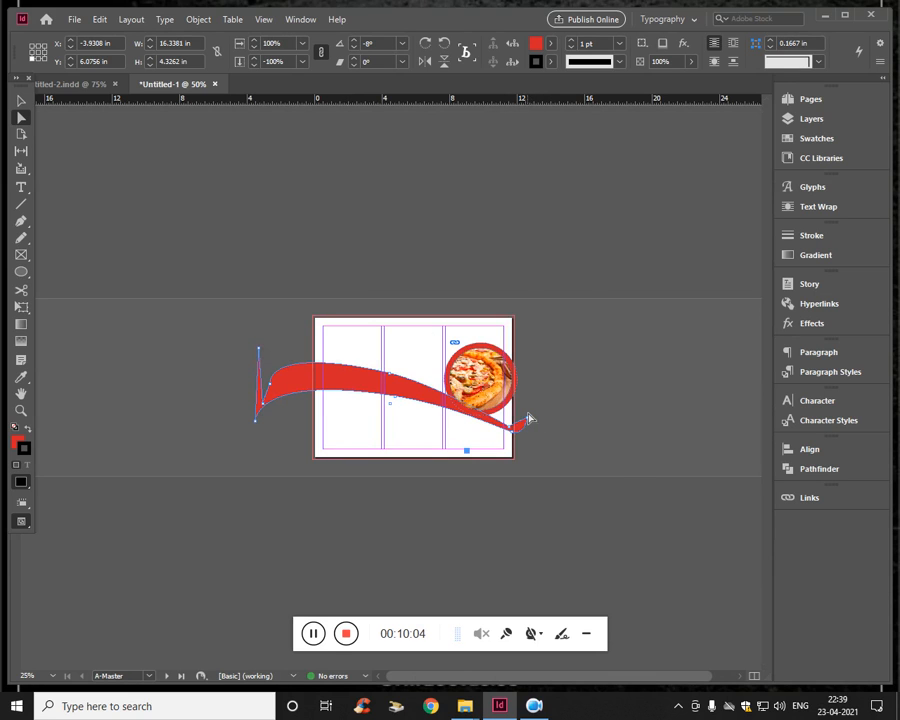
pyautogui.hotkey('ctrl', '=')
pyautogui.click(21, 101)
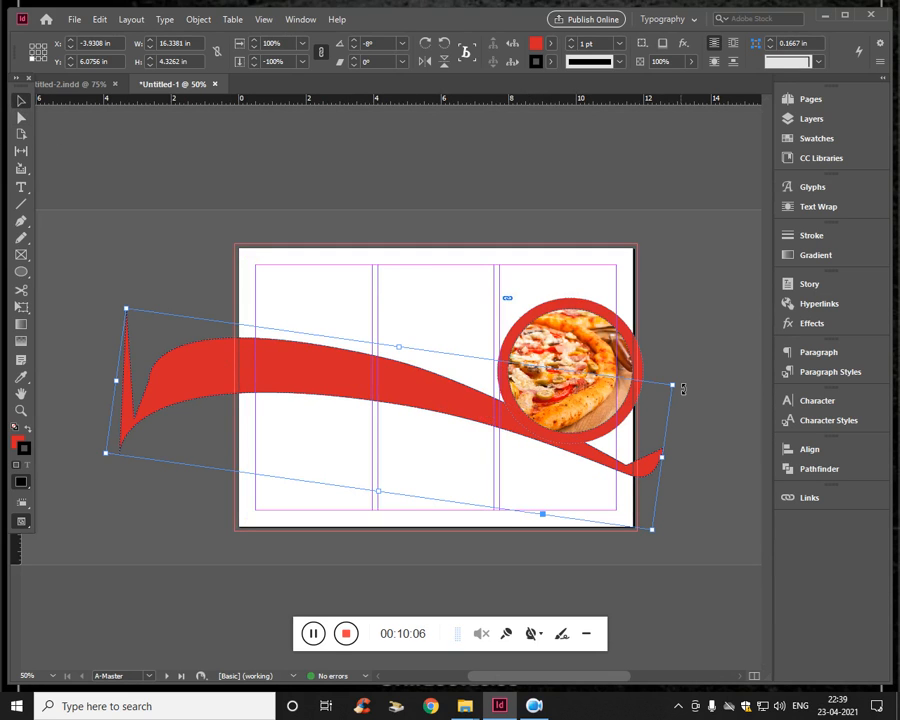
pyautogui.moveTo(677, 369); pyautogui.dragTo(600, 279)
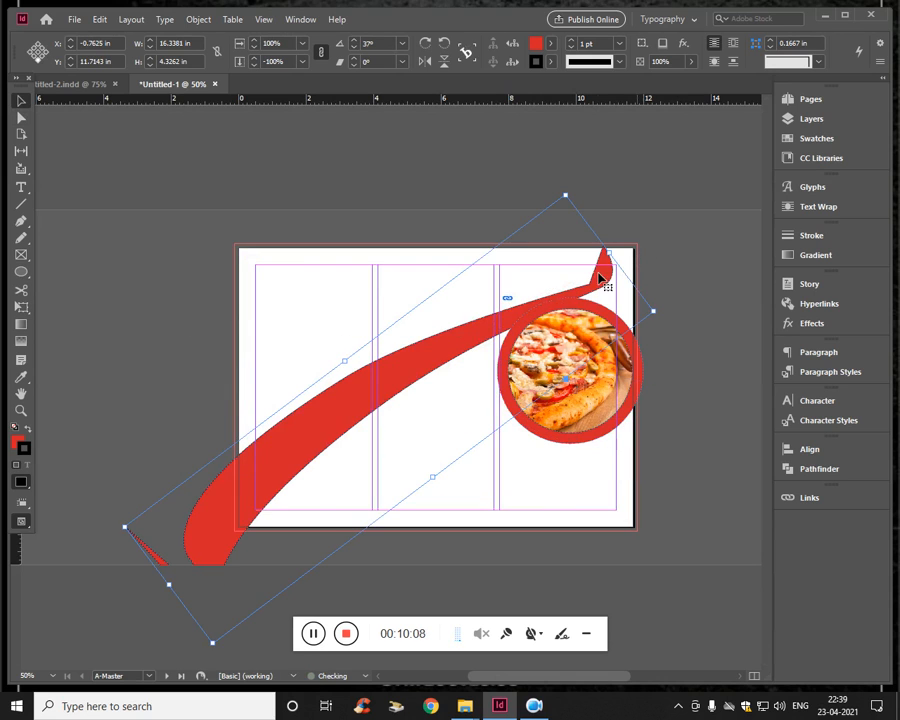
pyautogui.moveTo(466, 346); pyautogui.dragTo(469, 390)
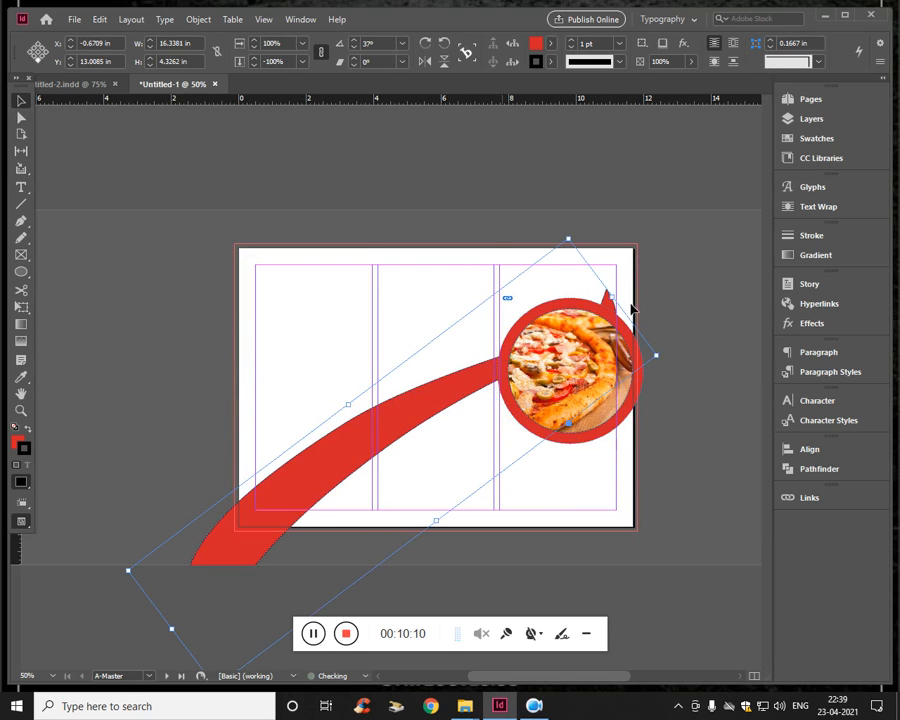
pyautogui.moveTo(578, 242); pyautogui.dragTo(648, 371)
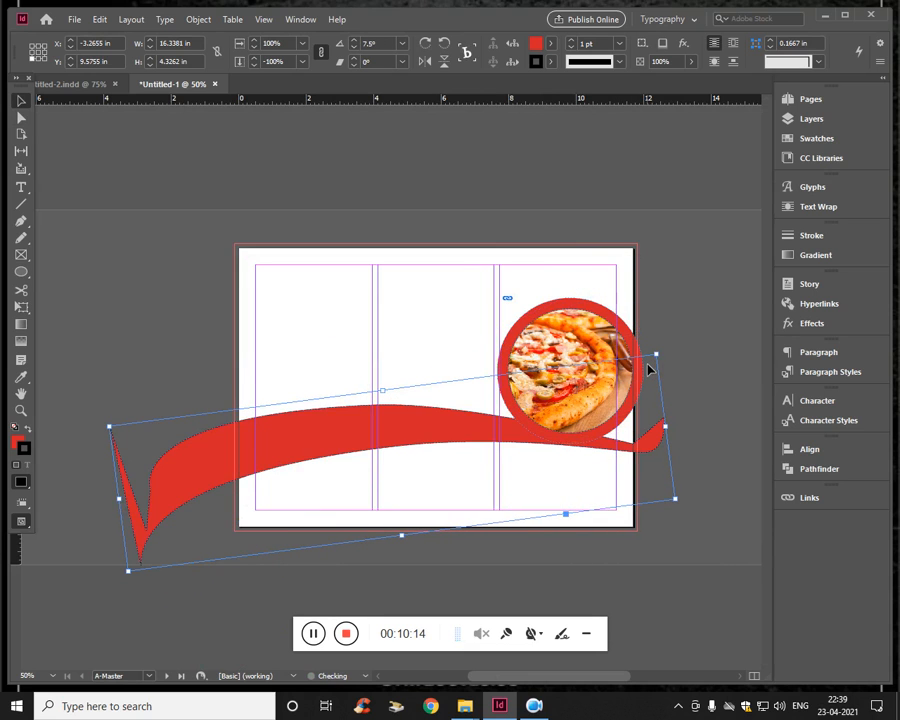
pyautogui.moveTo(364, 428); pyautogui.dragTo(336, 410)
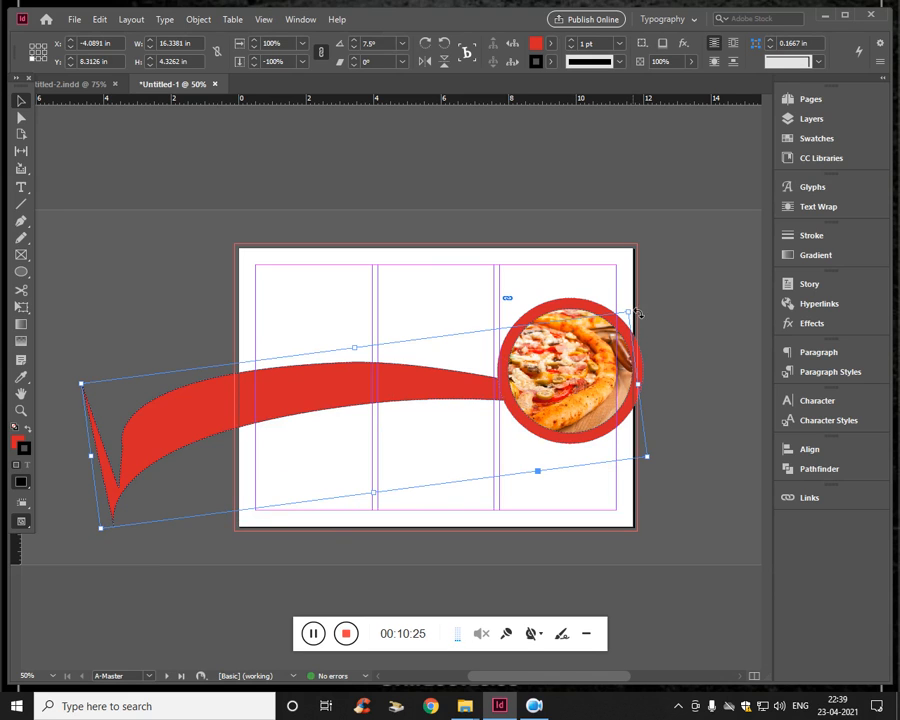
# - Rotate the red band slightly further counterclockwise, nudge it to run behind the pizza ring, and return from preview to normal view
pyautogui.moveTo(637, 313); pyautogui.dragTo(603, 284)
pyautogui.moveTo(343, 404); pyautogui.dragTo(344, 410)
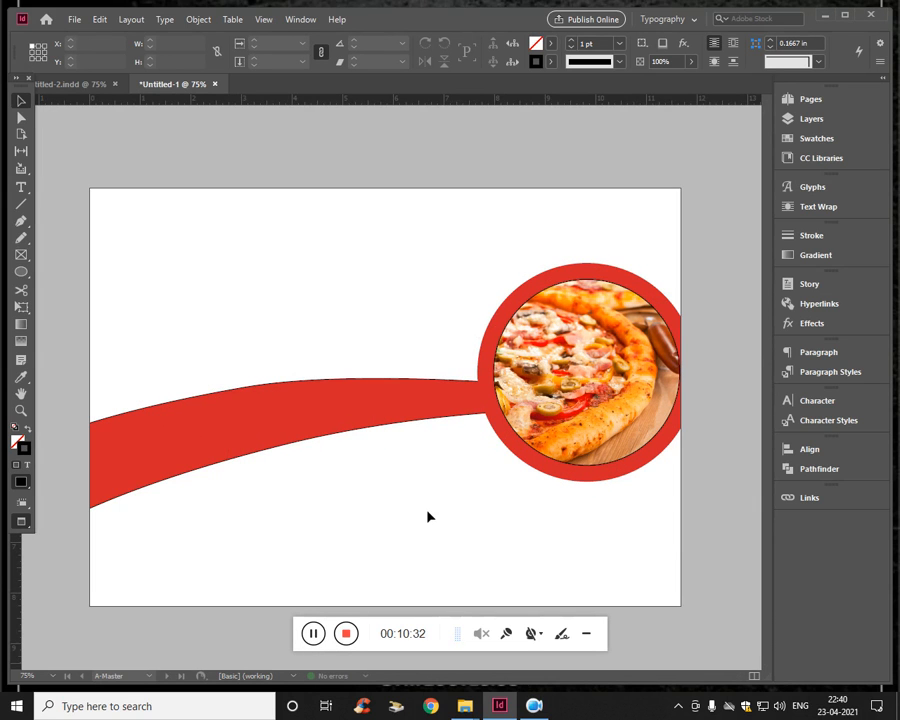
pyautogui.press('w')
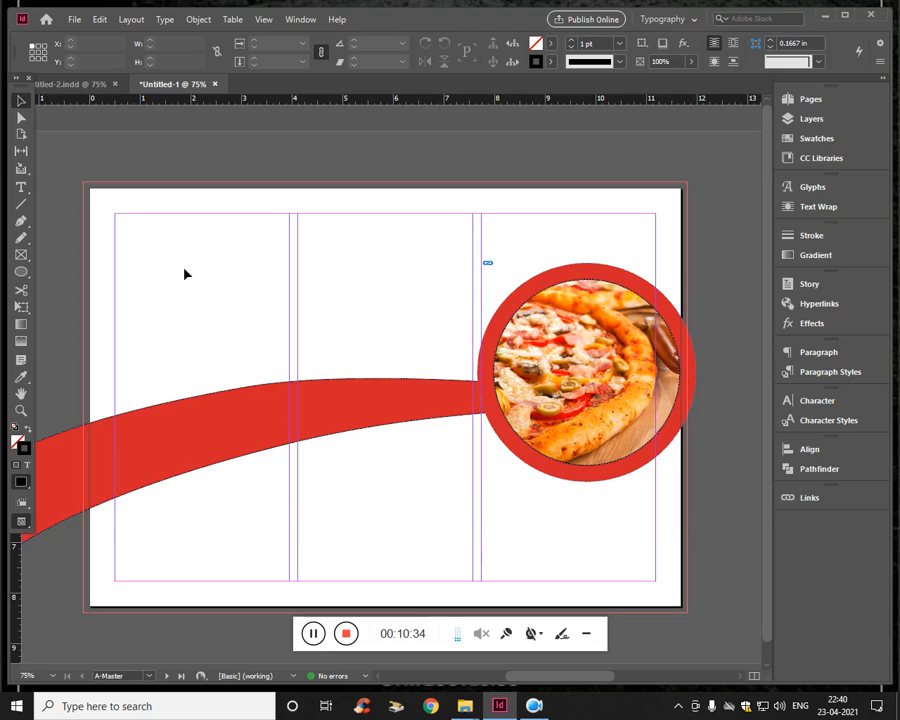
# - Load the images PngItem_1128876, PngItem_1663694, PngItem_1376246, PngItem_3140521 and PngItem_39479 from the Downloads folder for placing
pyautogui.click(72, 20)
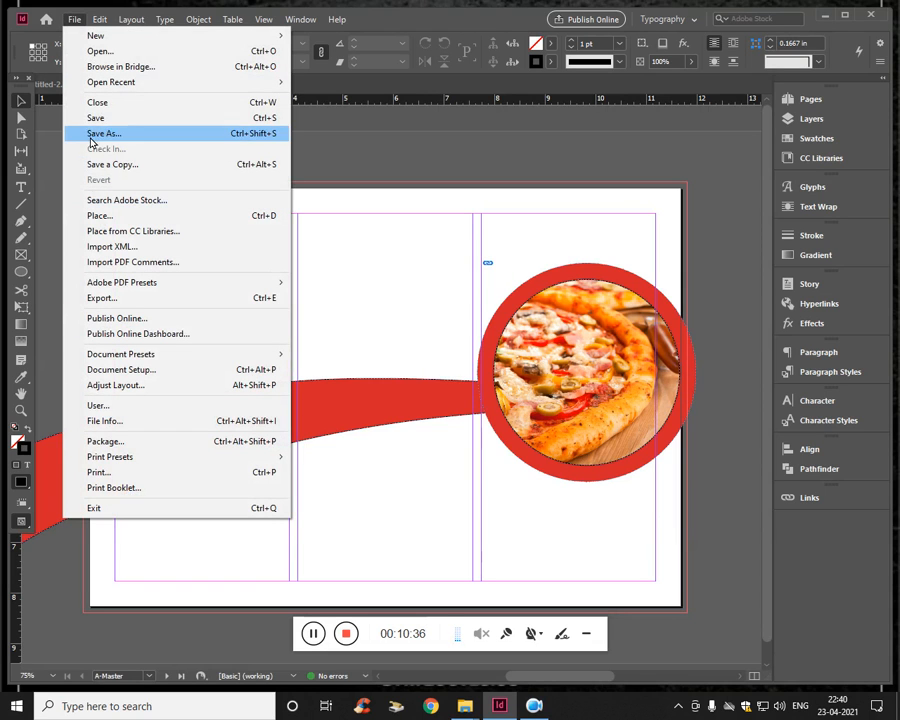
pyautogui.click(124, 215)
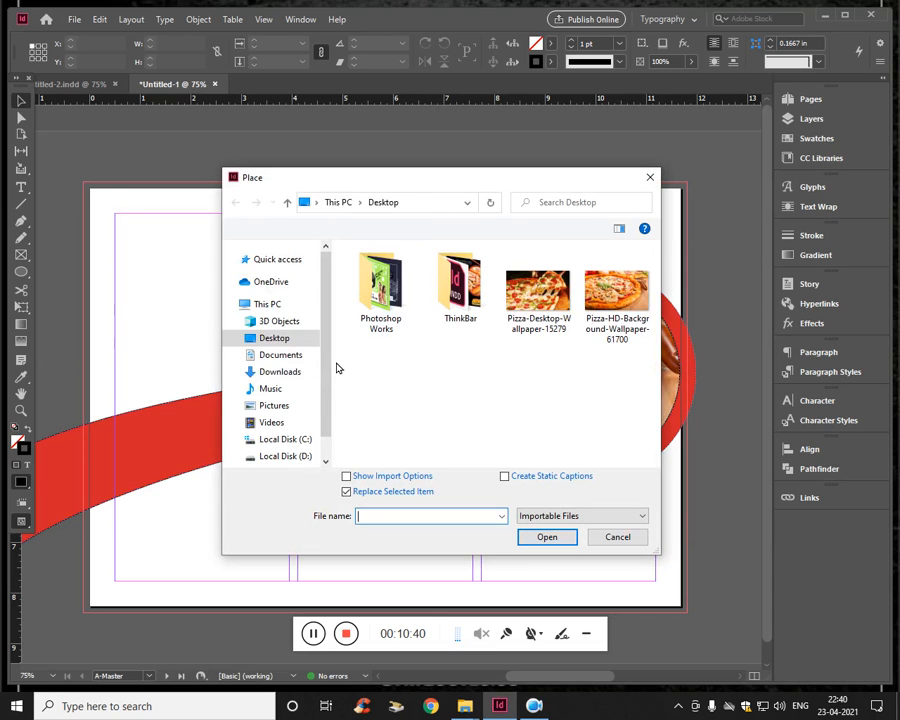
pyautogui.click(280, 372)
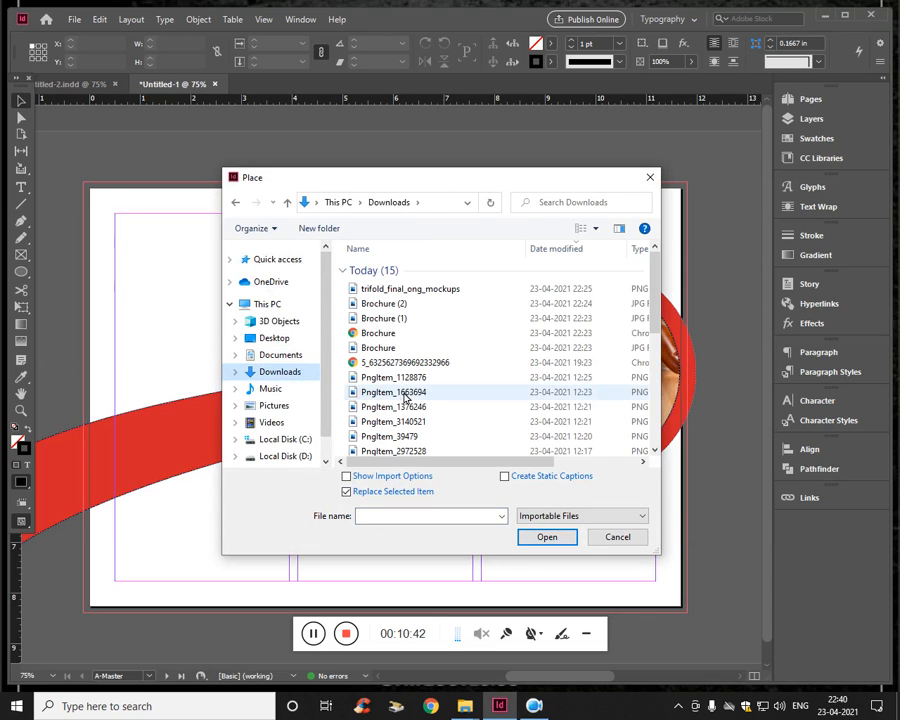
pyautogui.click(405, 379)
pyautogui.keyDown('shift'); pyautogui.click(395, 436); pyautogui.keyUp('shift')
pyautogui.click(545, 537)
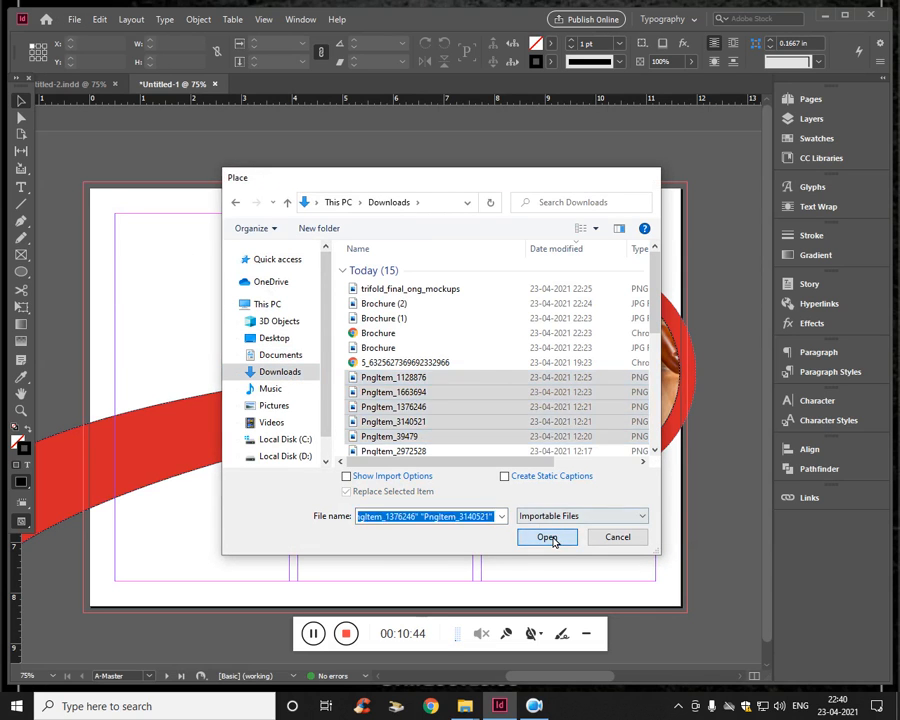
# - Place the loaded food images on the pasteboard on both sides of the page
pyautogui.hotkey('ctrl', '-')
pyautogui.hotkey('ctrl', '-')
pyautogui.hotkey('ctrl', '-')
pyautogui.hotkey('ctrl', '-')
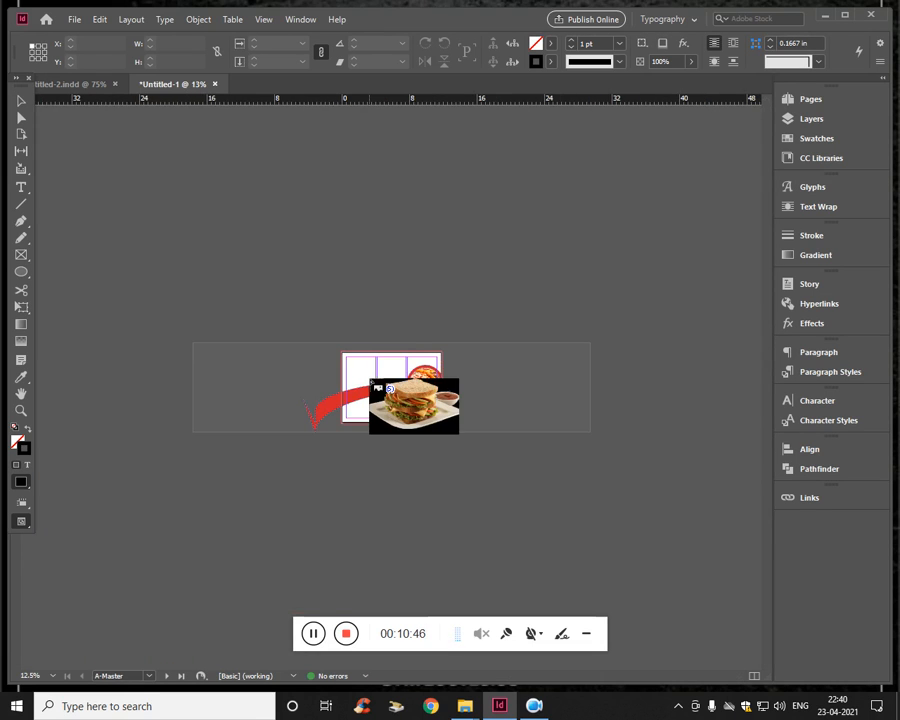
pyautogui.press('w')
pyautogui.press('w')
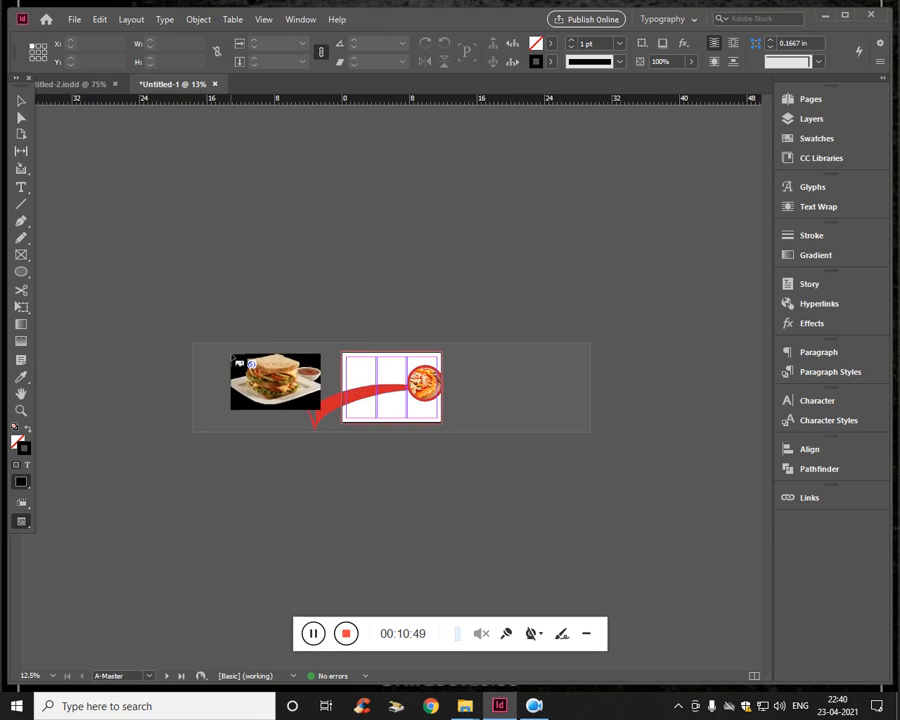
pyautogui.moveTo(198, 348); pyautogui.dragTo(289, 372)
pyautogui.moveTo(222, 390); pyautogui.dragTo(322, 410)
pyautogui.moveTo(474, 369); pyautogui.dragTo(527, 412)
# - Move the burger, fries and drink image onto the page below the band and scale it to about 3.58 × 2.12 in
pyautogui.hotkey('ctrl', '=')
pyautogui.hotkey('ctrl', '=')
pyautogui.hotkey('ctrl', '=')
pyautogui.hscroll(-5, 565, 395)
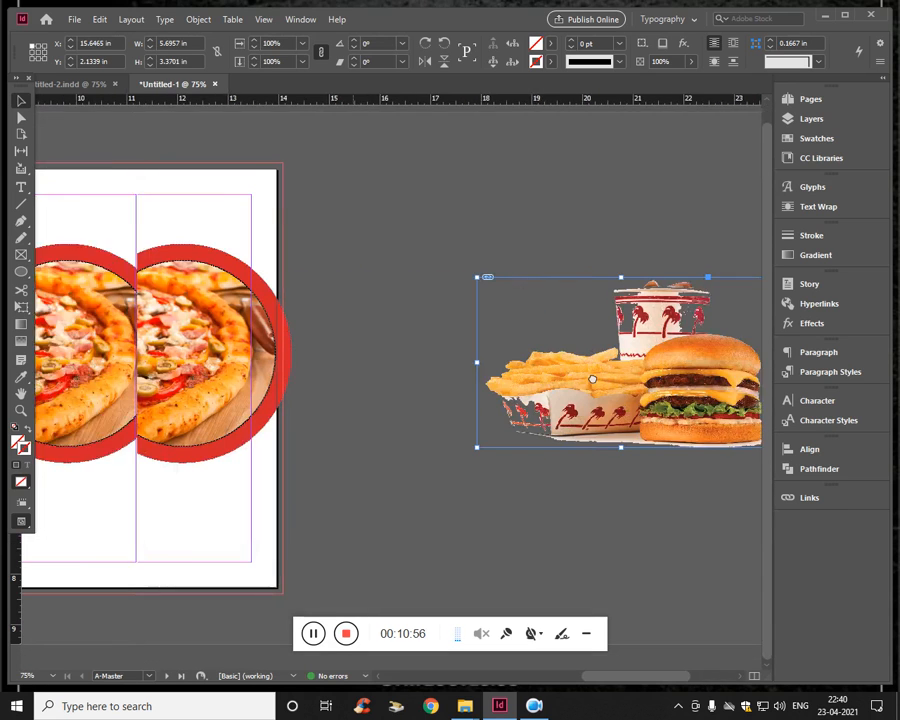
pyautogui.moveTo(682, 393); pyautogui.dragTo(167, 500)
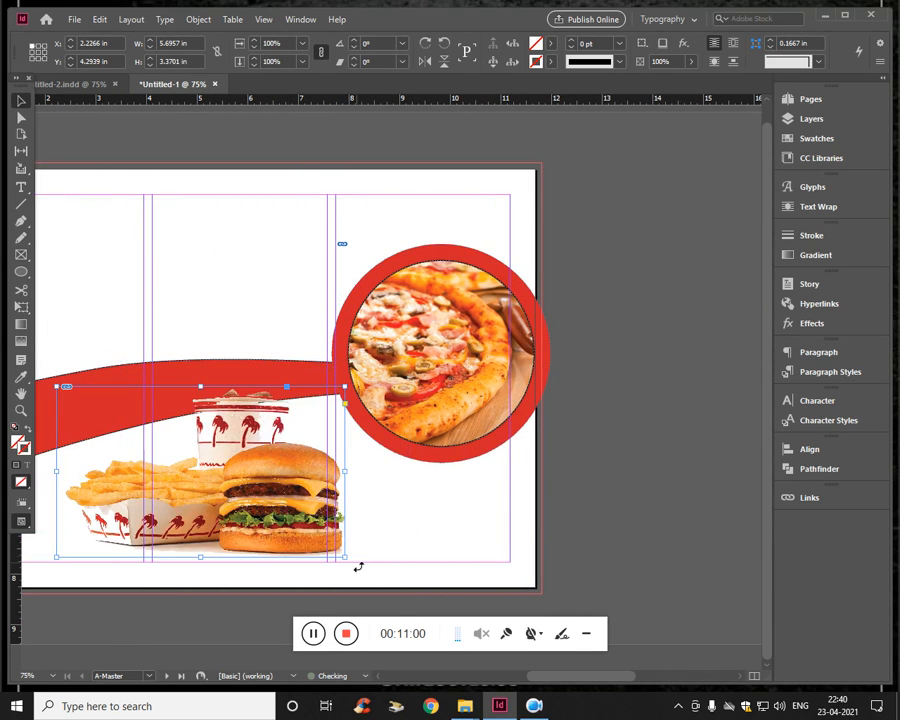
pyautogui.moveTo(350, 562); pyautogui.dragTo(238, 492)
pyautogui.moveTo(161, 453)
pyautogui.mouseDown()
pyautogui.moveTo(205, 470)
pyautogui.moveTo(161, 453)
pyautogui.mouseUp()
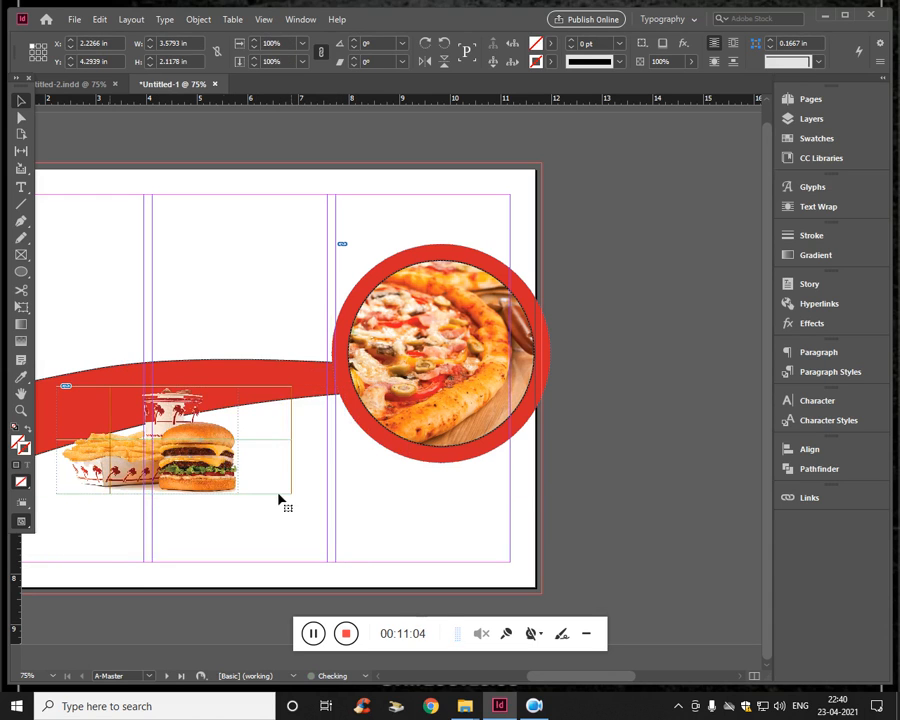
pyautogui.hscroll(-3, 236, 514)
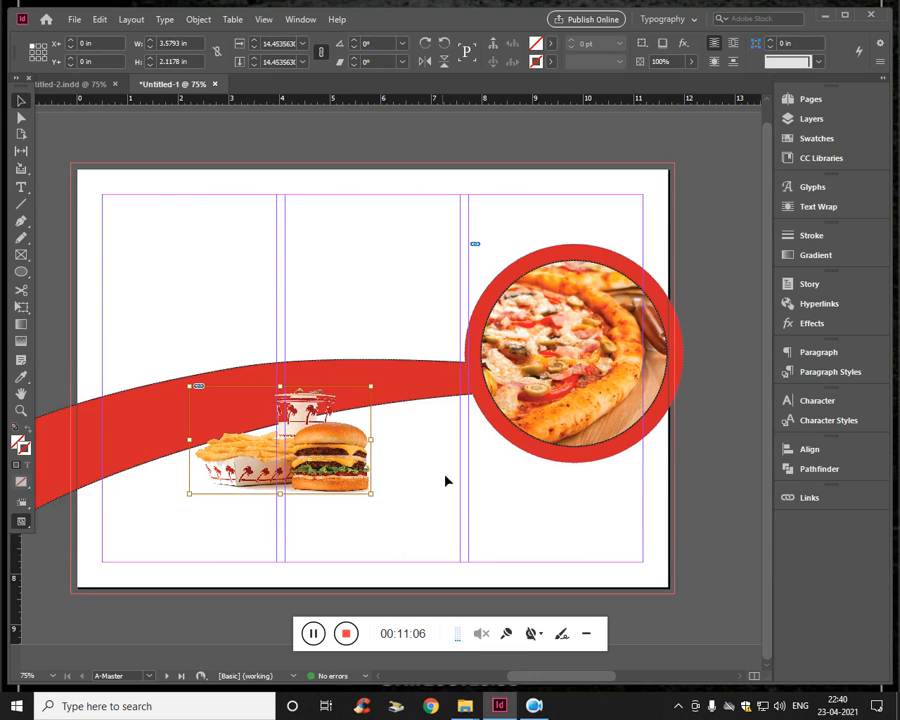
pyautogui.moveTo(339, 462); pyautogui.dragTo(386, 454)
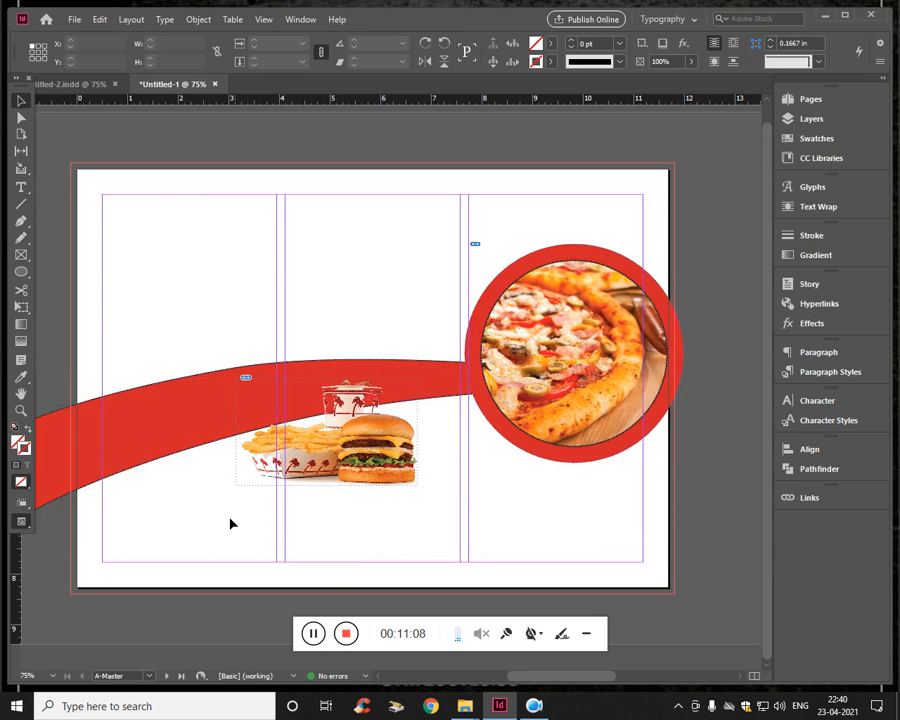
# - Scale the loaded fries image to about 4.22 × 2.74 in and move it to the page's lower-left corner at about X -0.47 in, Y 5.53 in
pyautogui.hscroll(-6, 254, 460)
pyautogui.click(218, 432)
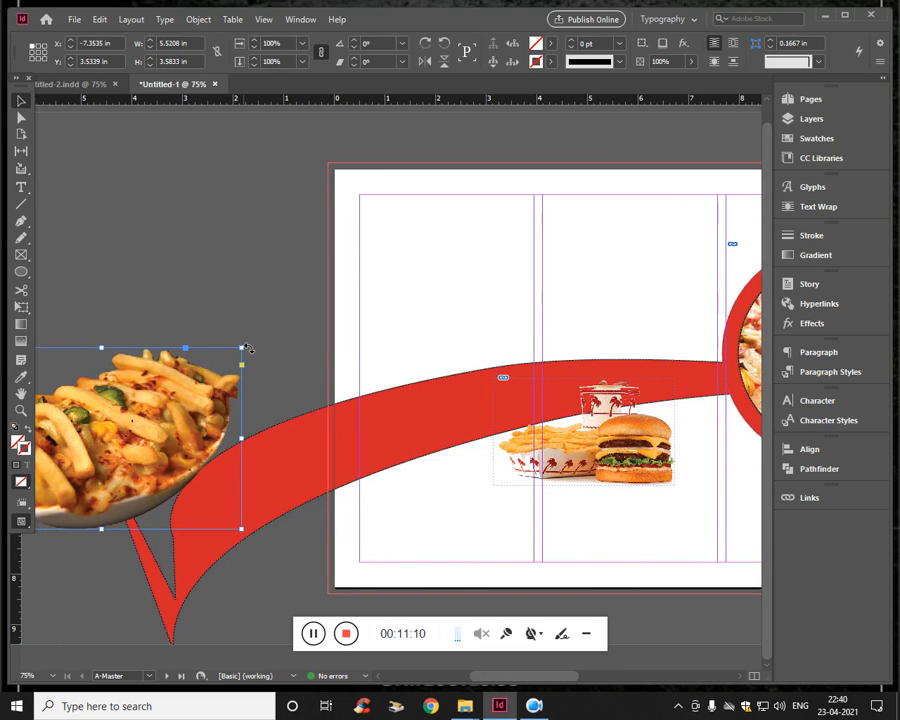
pyautogui.moveTo(248, 354); pyautogui.dragTo(140, 397)
pyautogui.moveTo(100, 450); pyautogui.dragTo(539, 508)
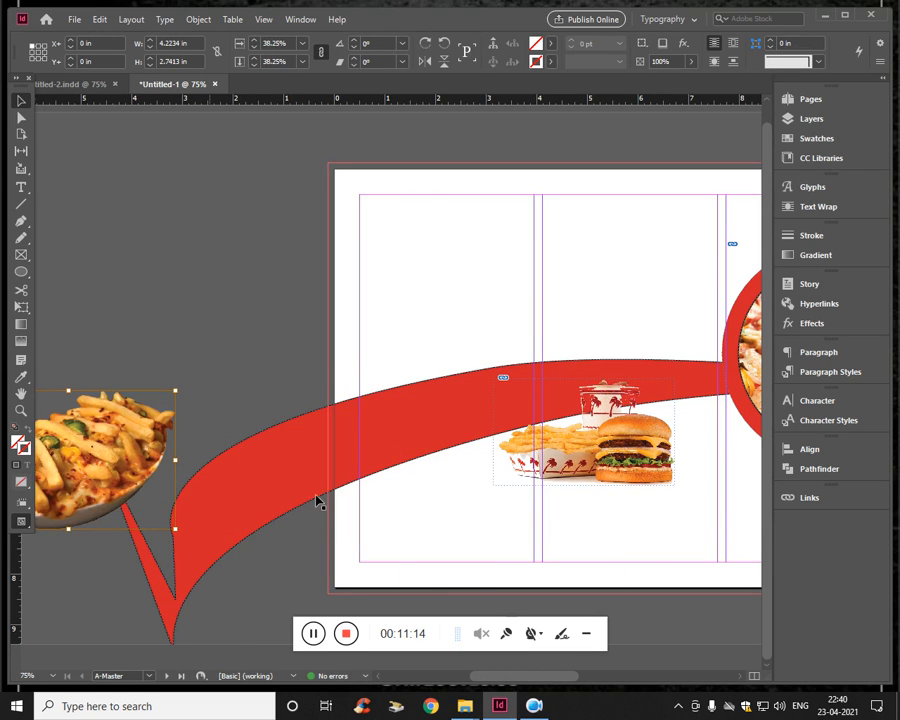
pyautogui.click(124, 414)
pyautogui.moveTo(124, 414); pyautogui.dragTo(434, 478)
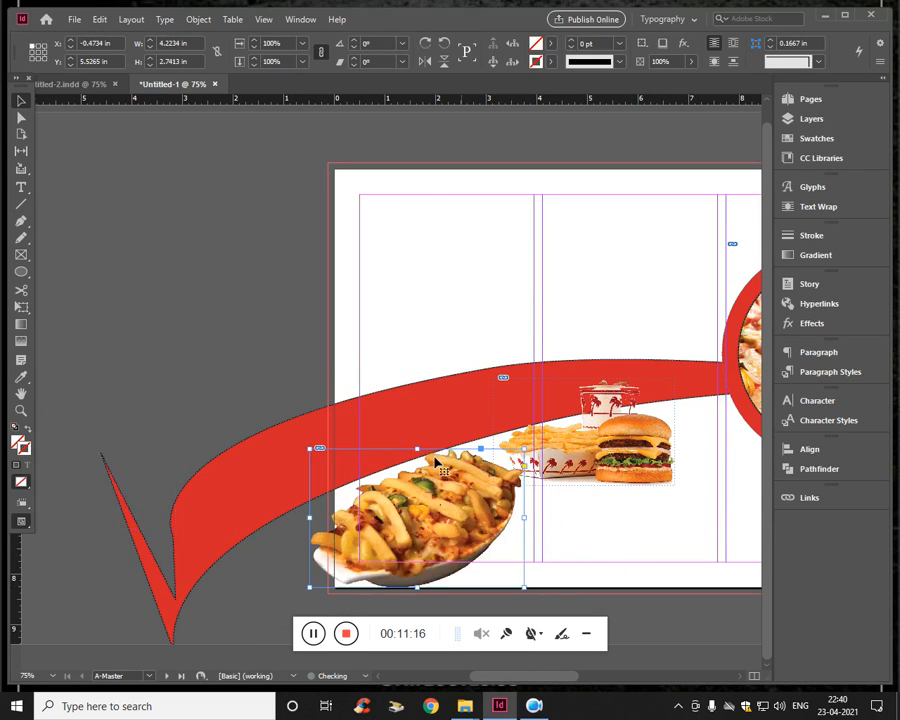
# - Scale the noodles image on the pasteboard down to about 2.96 × 2.96 in
pyautogui.hscroll(-6, 340, 384)
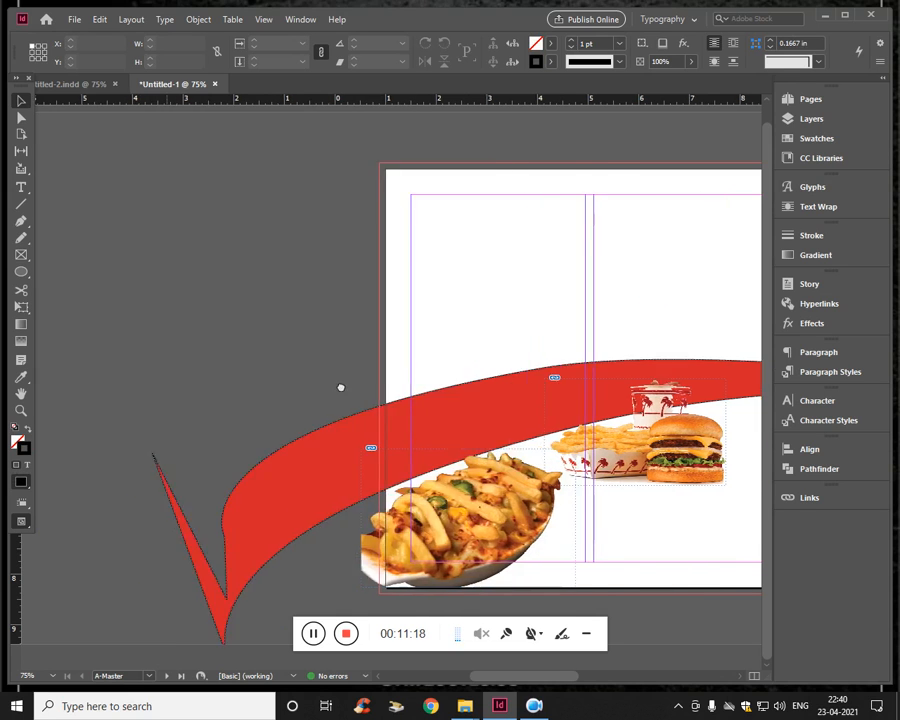
pyautogui.click(125, 410)
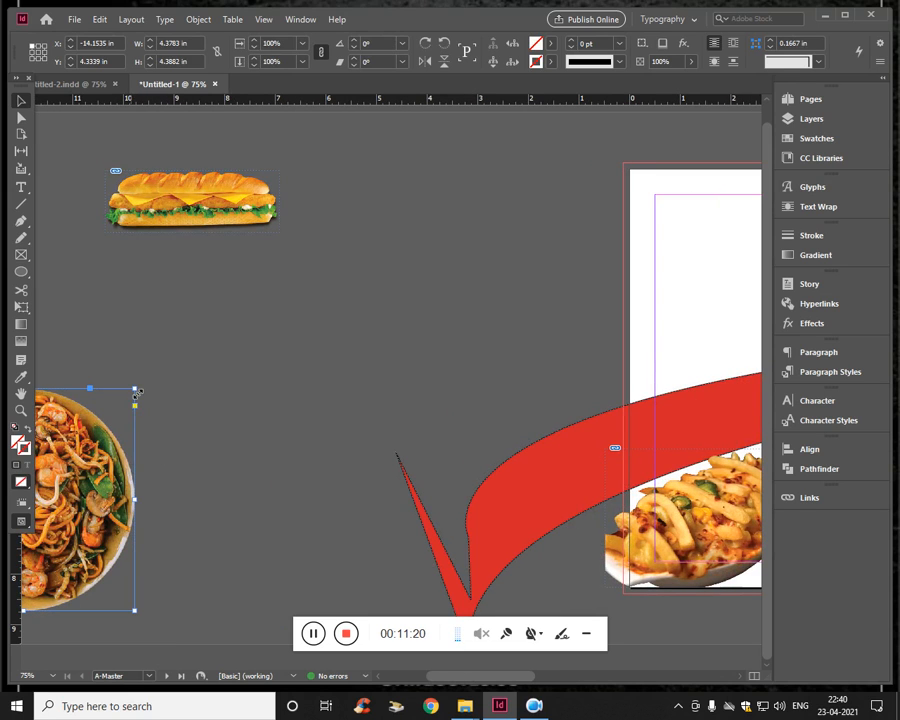
pyautogui.moveTo(132, 390); pyautogui.dragTo(62, 462)
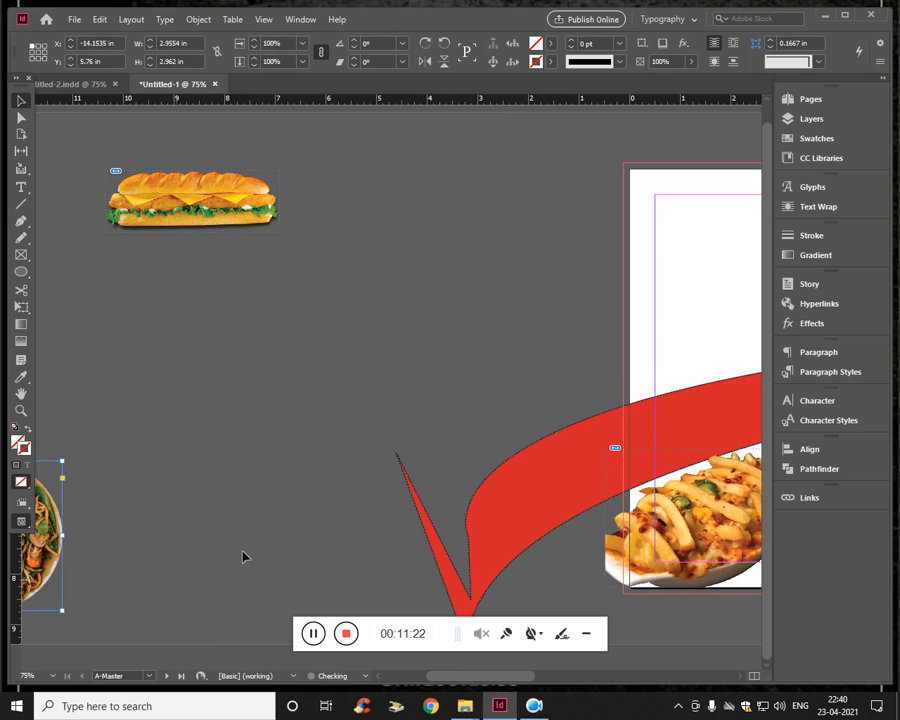
pyautogui.click(316, 633)
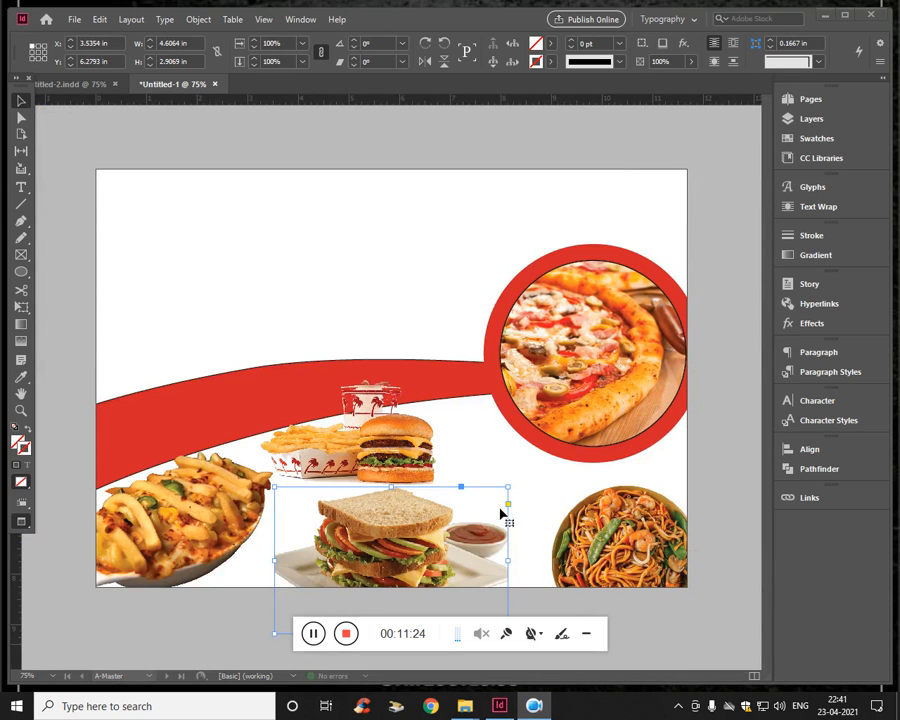
pyautogui.click(521, 516)
pyautogui.press('w')
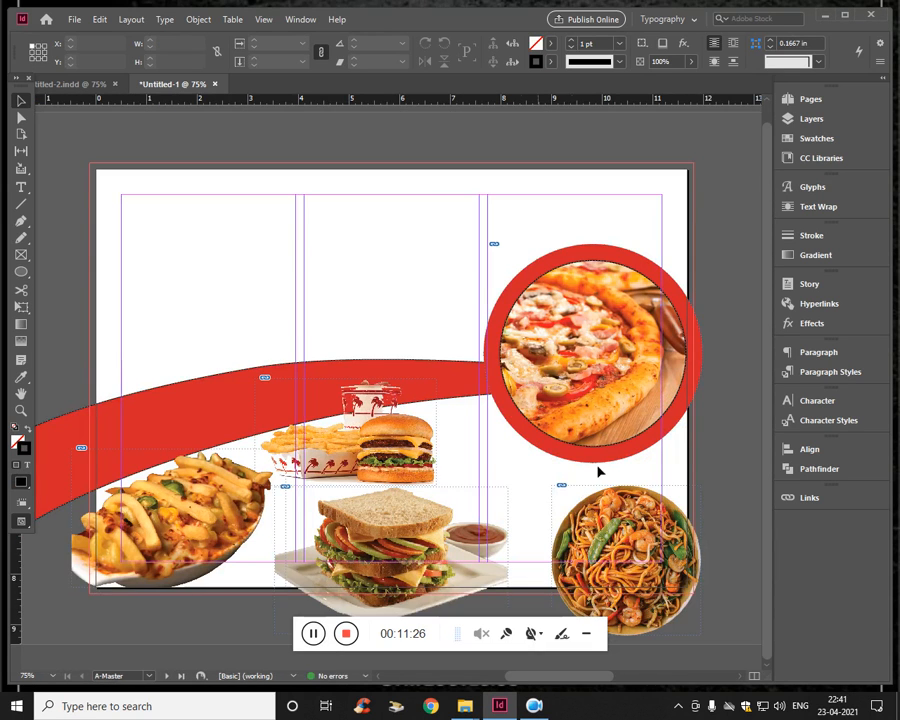
# - Draw a rectangle covering the page out to the bleed, about 11.94 × 8.52 in, and fill it with [Black]
pyautogui.click(590, 455)
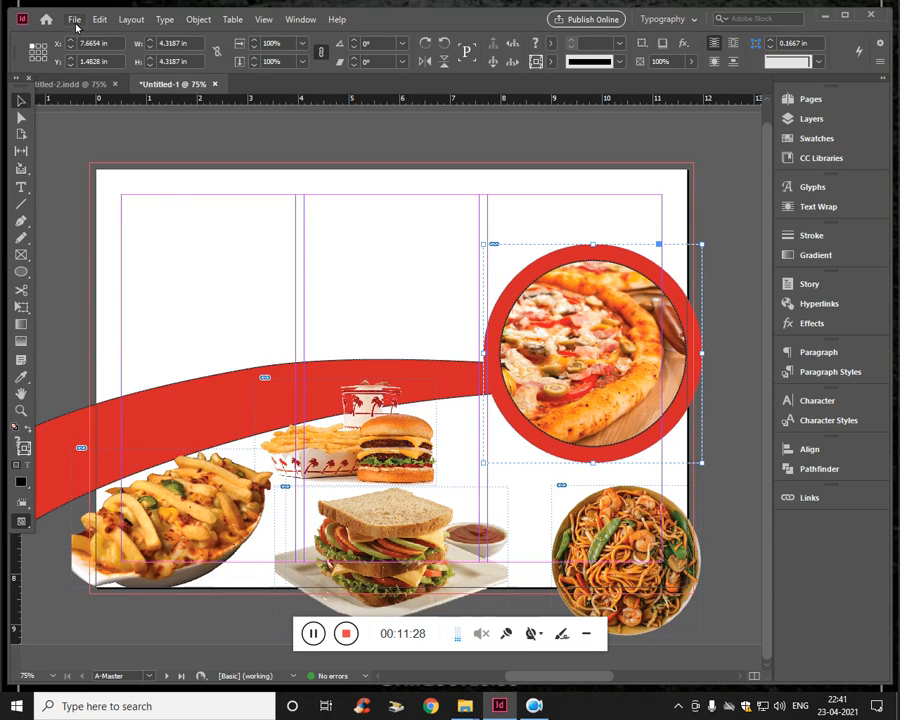
pyautogui.rightClick(21, 271)
pyautogui.click(80, 289)
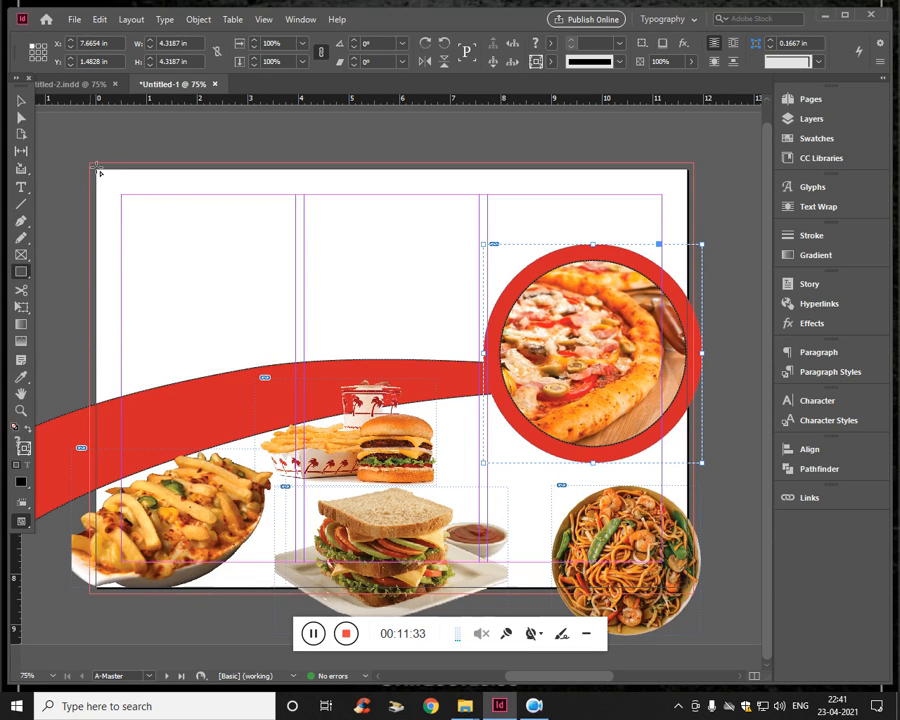
pyautogui.moveTo(96, 168); pyautogui.dragTo(696, 602)
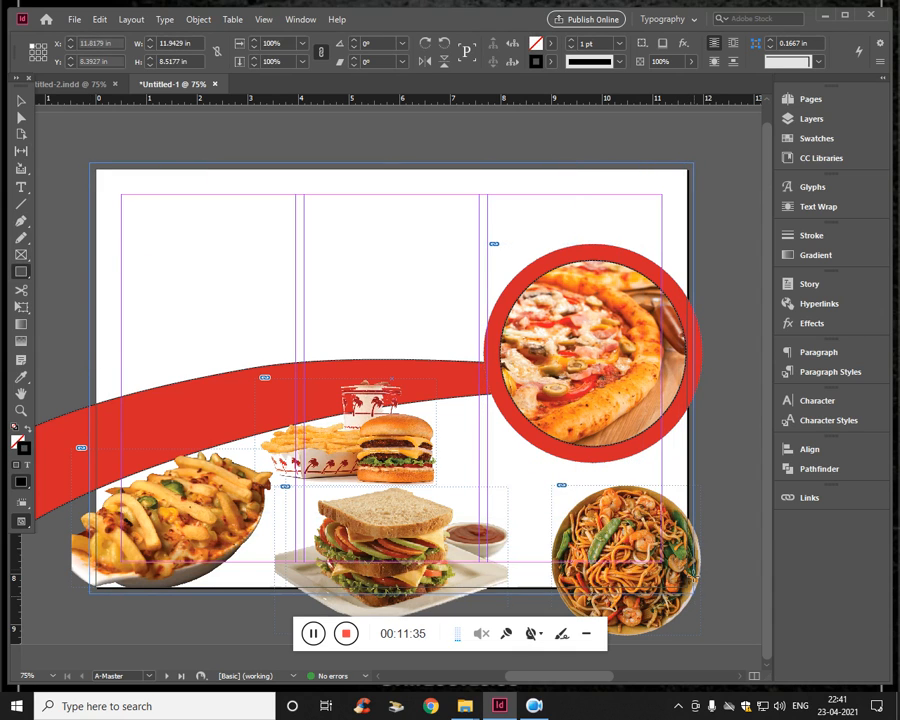
pyautogui.click(549, 43)
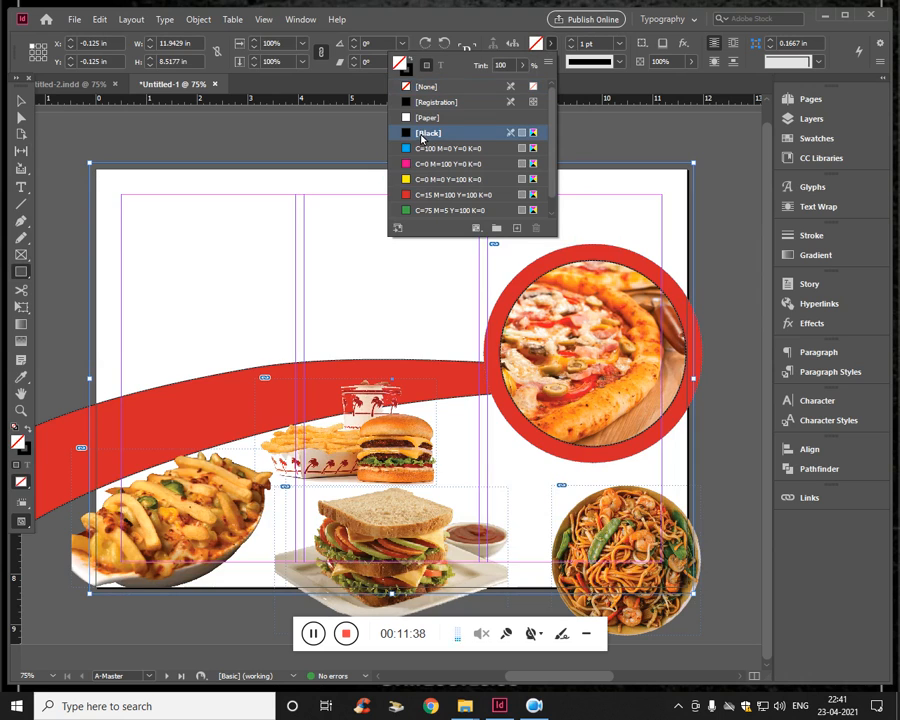
pyautogui.click(424, 134)
# - Send the black rectangle to the back, behind the band and food images, and preview the page without guides
pyautogui.rightClick(134, 240)
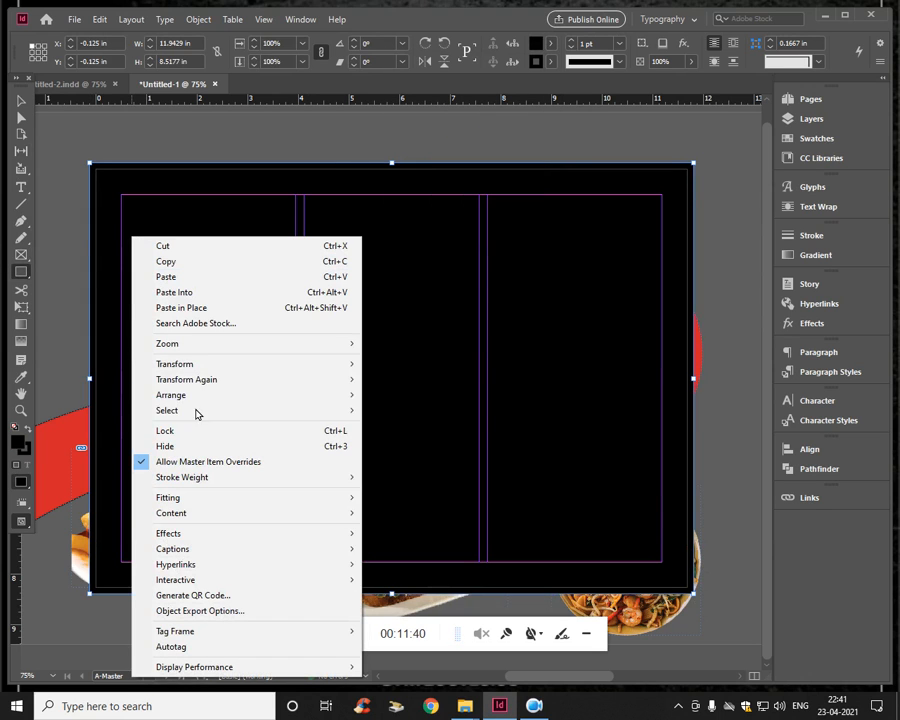
pyautogui.moveTo(199, 401)
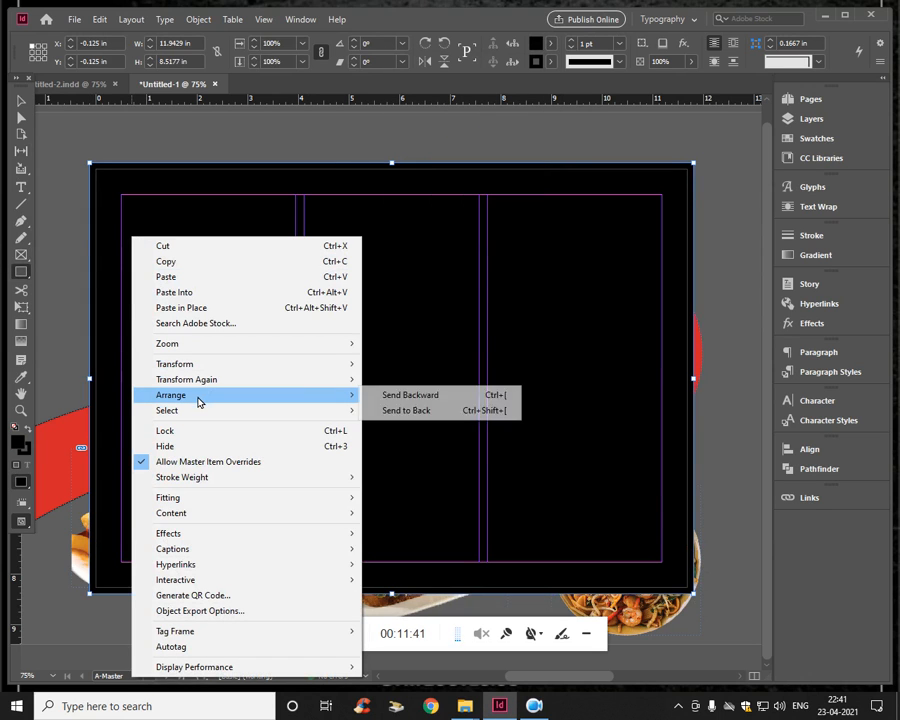
pyautogui.click(437, 410)
pyautogui.click(54, 250)
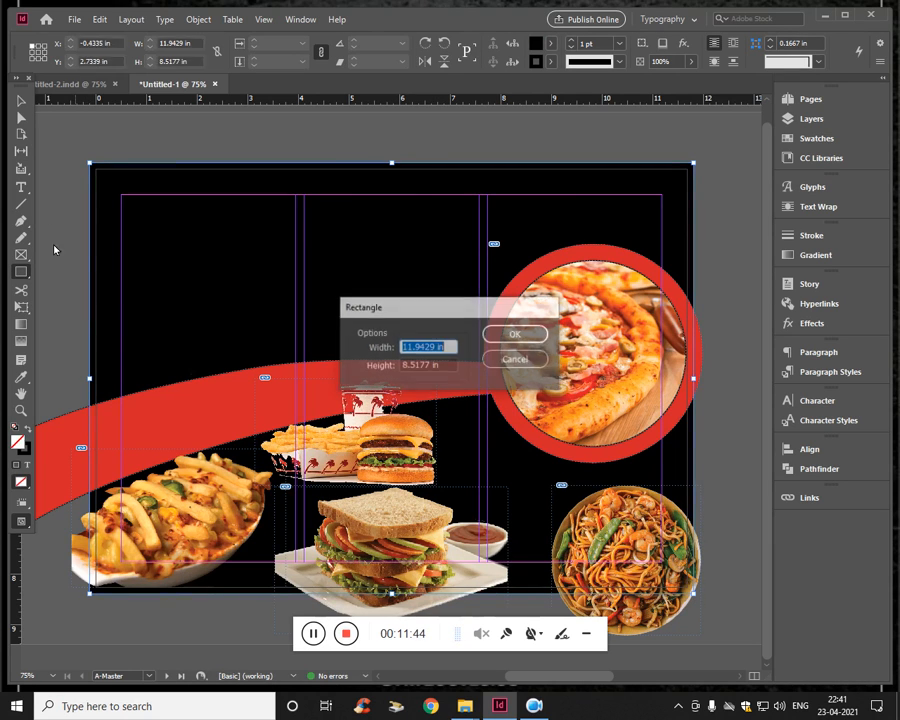
pyautogui.click(514, 358)
pyautogui.press('w')
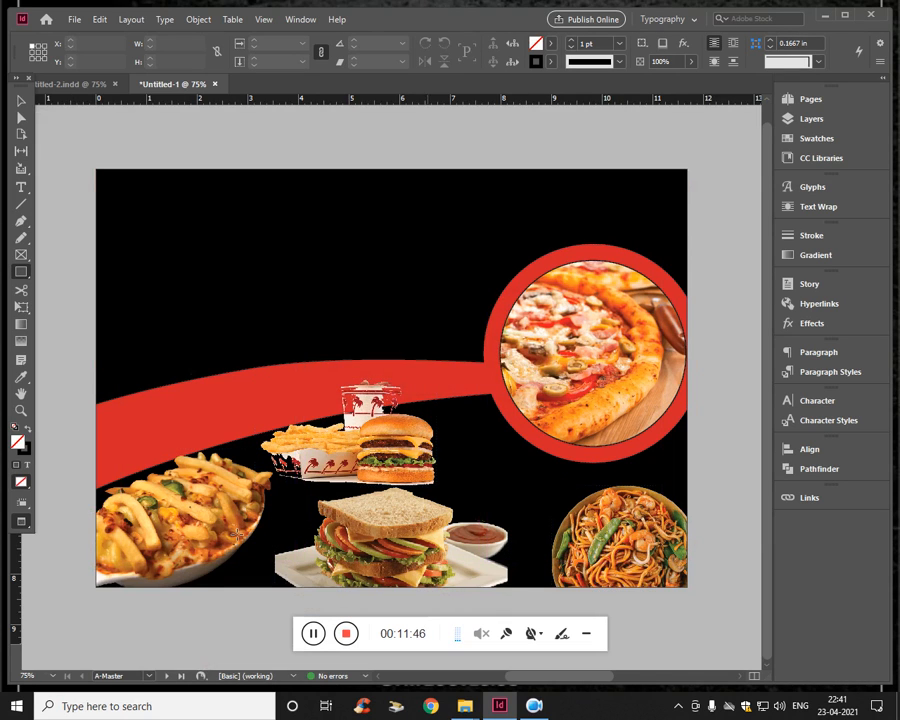
pyautogui.click(82, 86)
pyautogui.click(172, 86)
pyautogui.press('t')
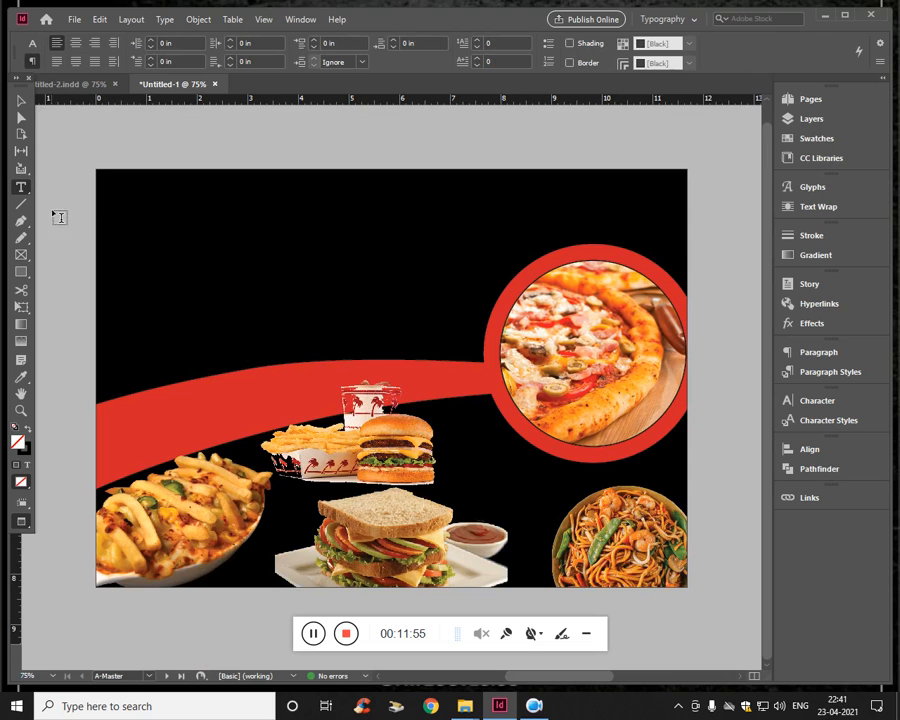
# - Leave the preview and lock the black background rectangle
pyautogui.click(21, 100)
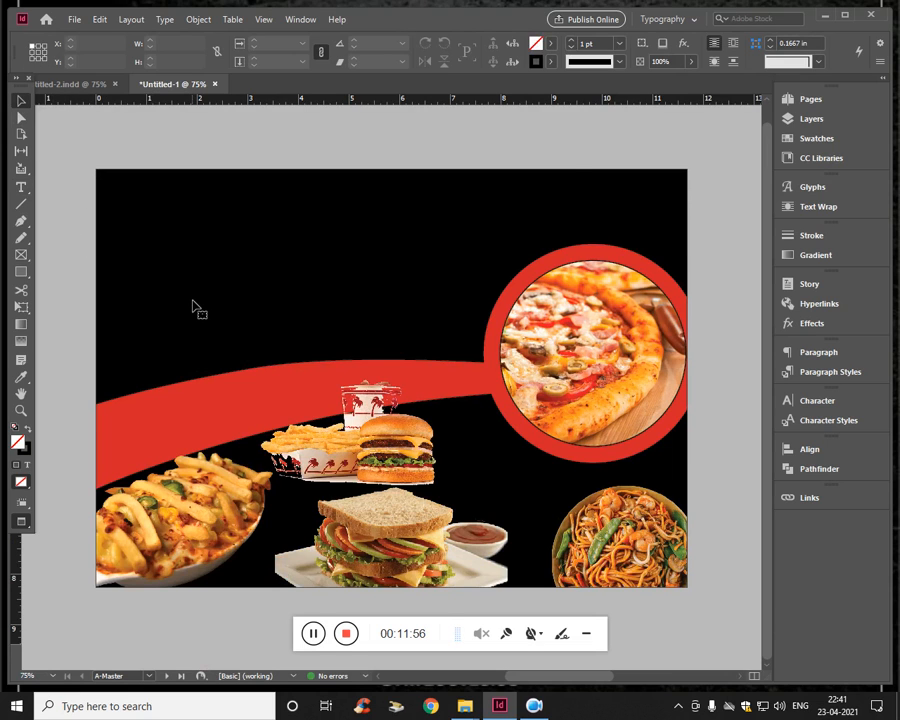
pyautogui.click(193, 307)
pyautogui.press('w')
pyautogui.rightClick(237, 250)
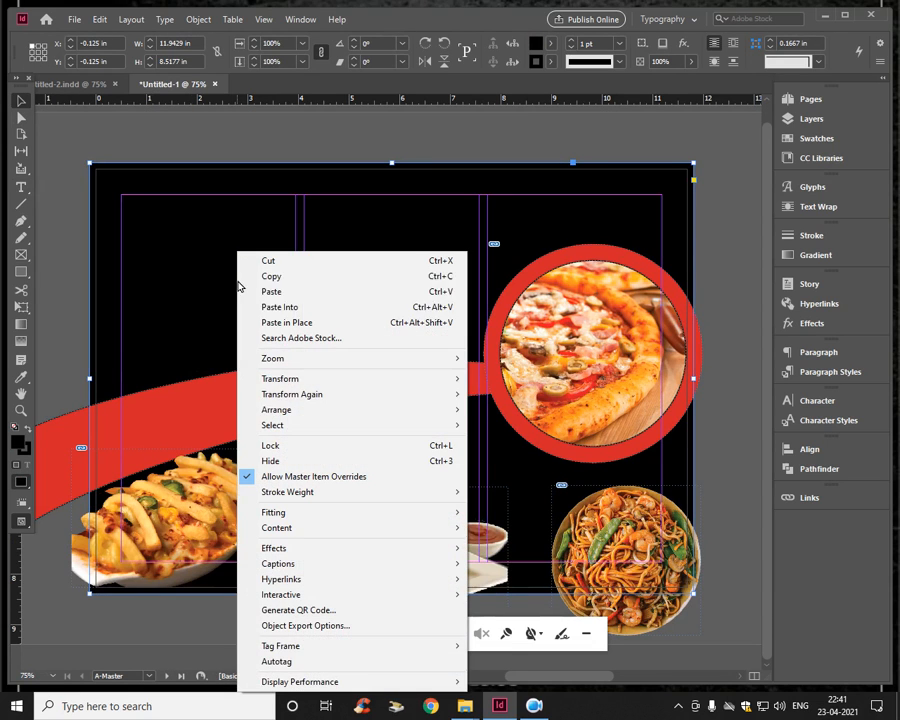
pyautogui.click(311, 444)
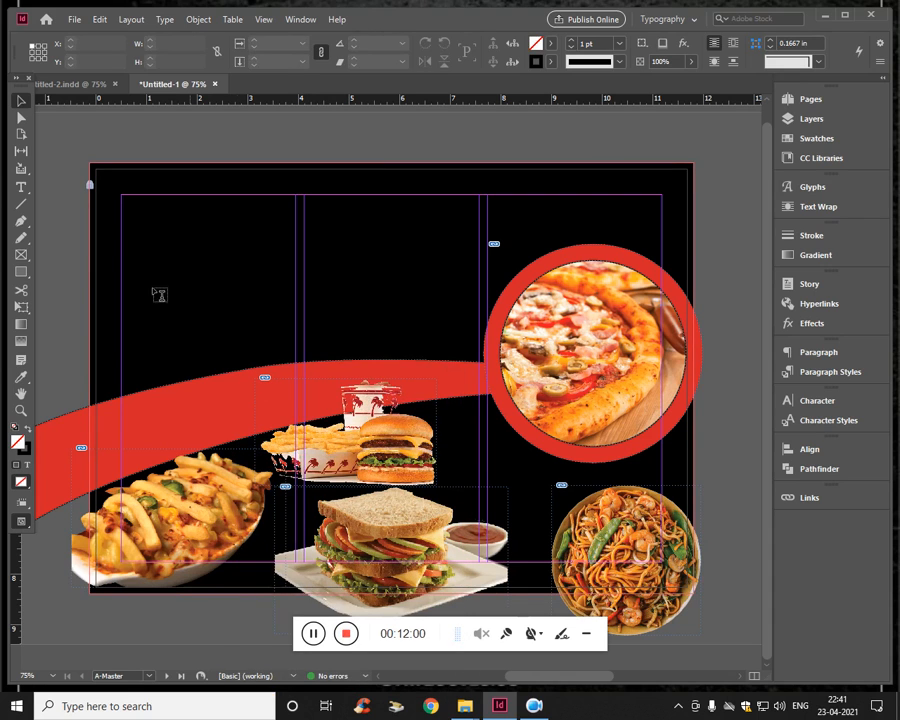
# - Draw a text frame about 10.56 × 3.38 in across the three columns above the band and fill it with placeholder text
pyautogui.press('t')
pyautogui.moveTo(156, 244); pyautogui.dragTo(664, 368)
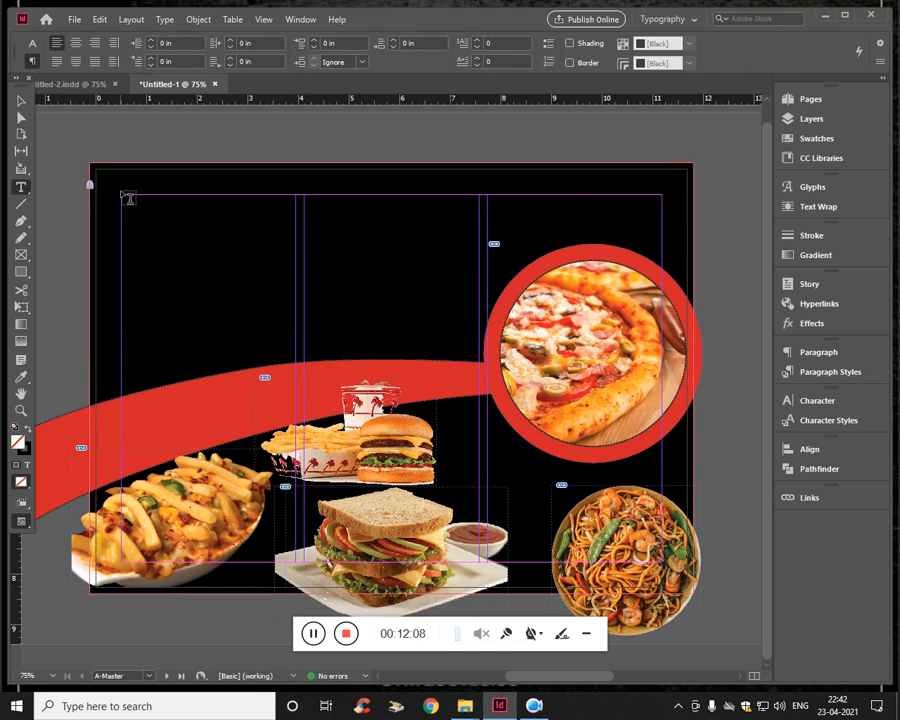
pyautogui.moveTo(124, 197); pyautogui.dragTo(665, 370)
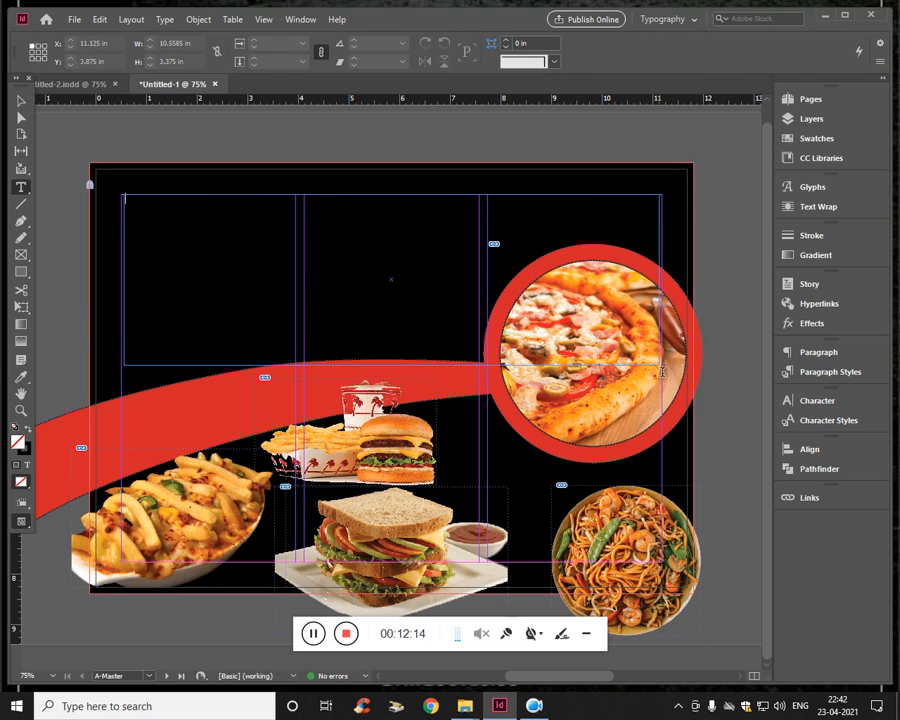
pyautogui.rightClick(410, 304)
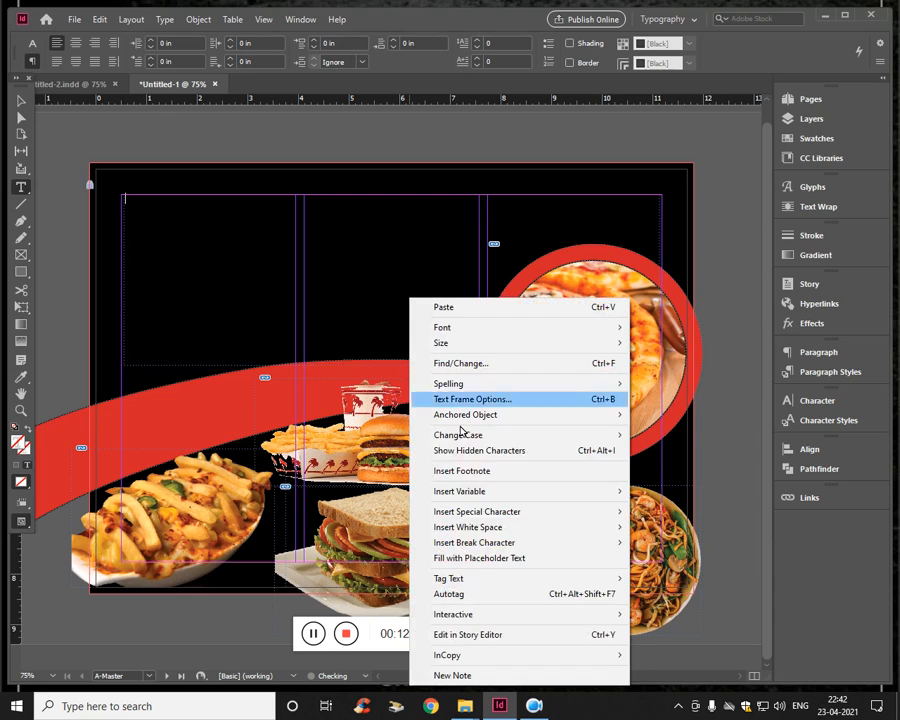
pyautogui.click(470, 557)
# - Give all the placeholder text the [Paper] fill colour and the Roboto Light font
pyautogui.hotkey('ctrl', 'a')
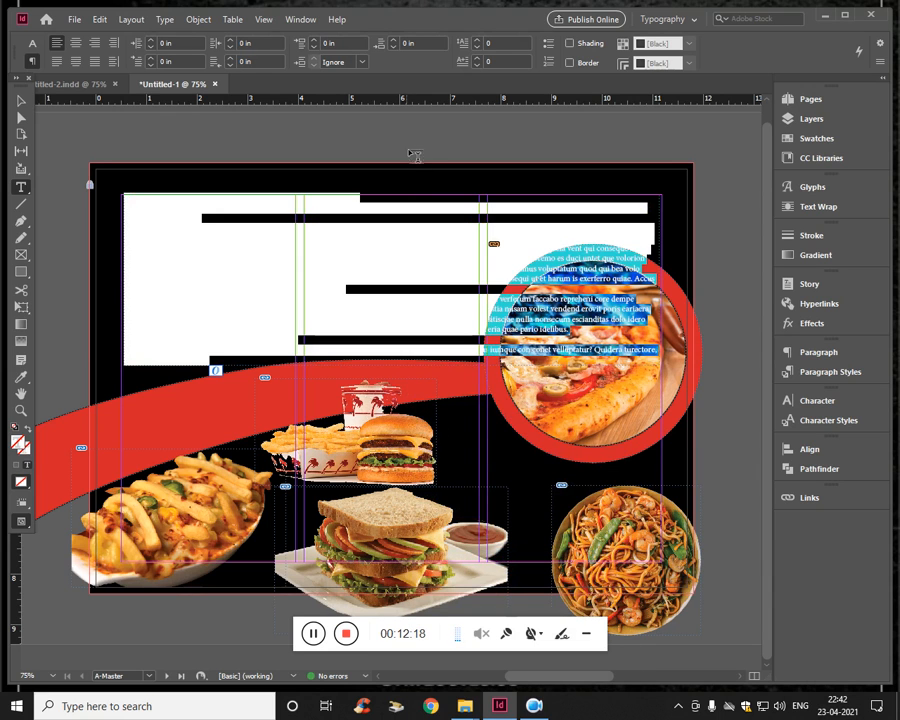
pyautogui.click(31, 43)
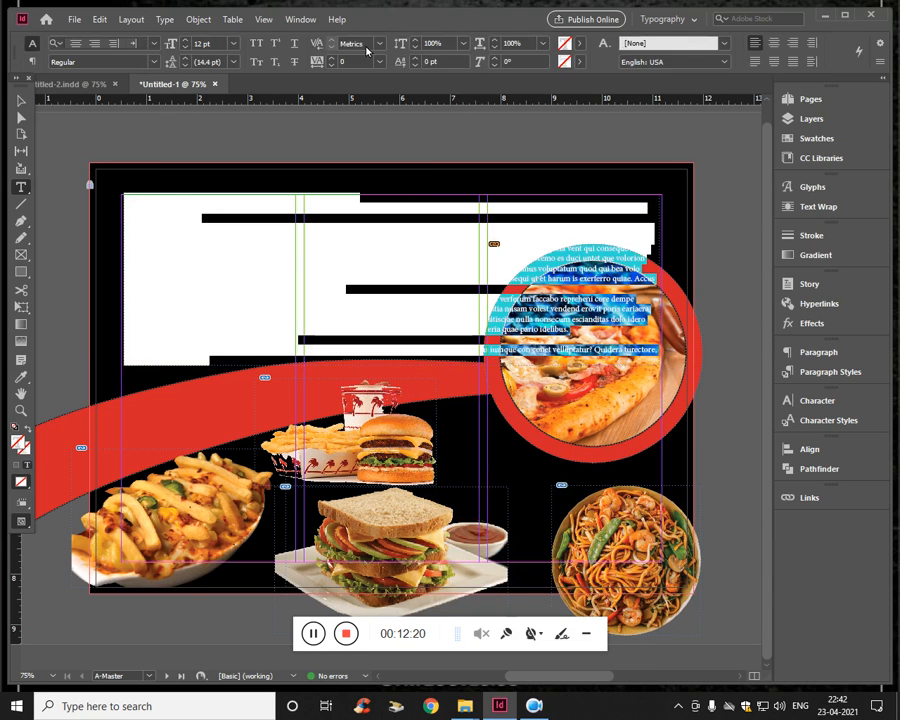
pyautogui.click(582, 45)
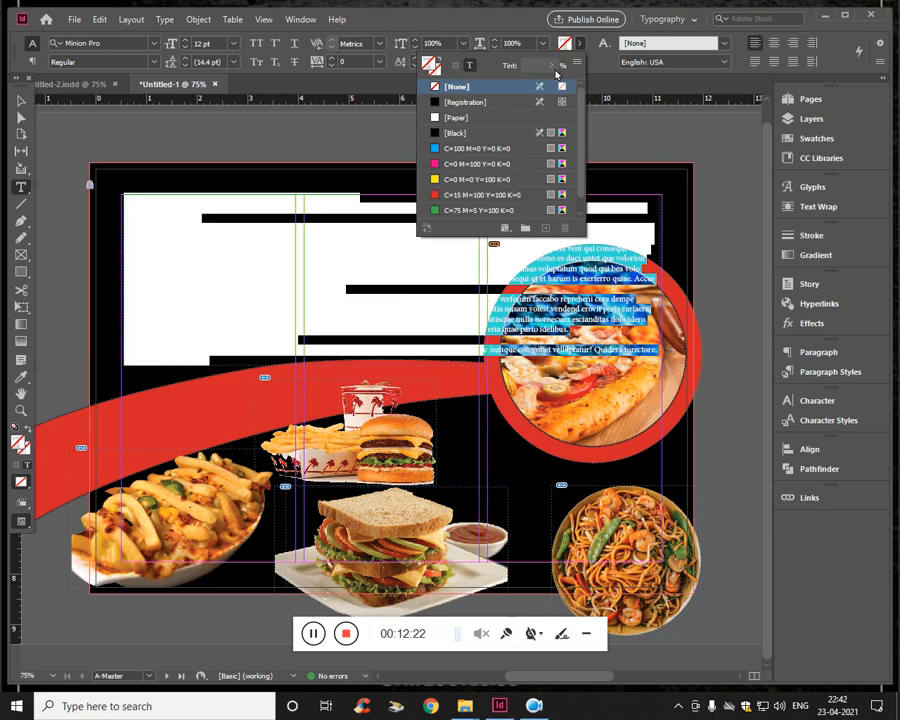
pyautogui.click(457, 117)
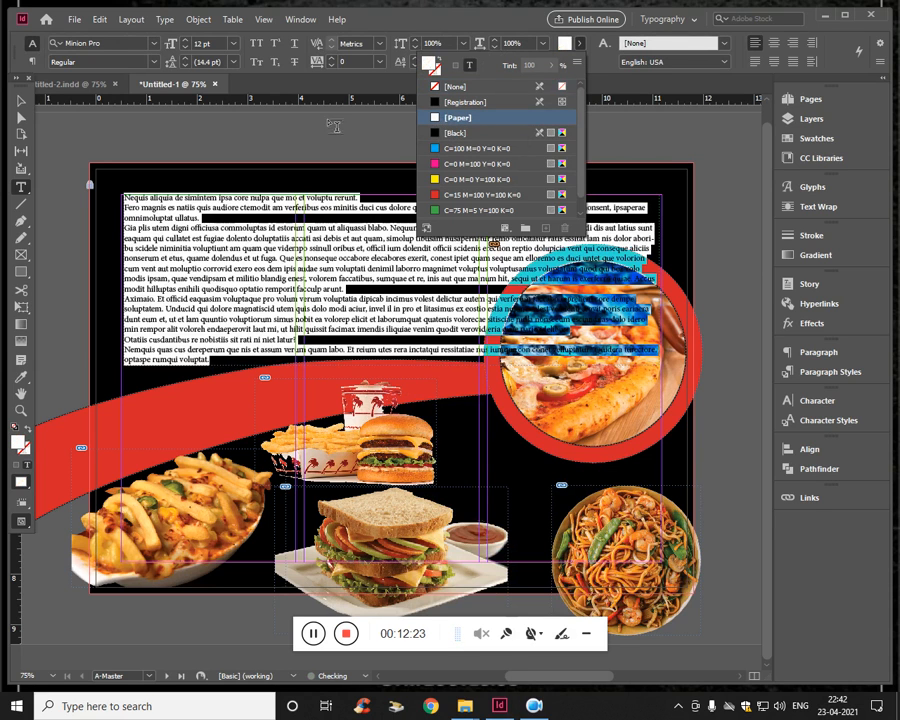
pyautogui.click(106, 44)
pyautogui.write('rbo')
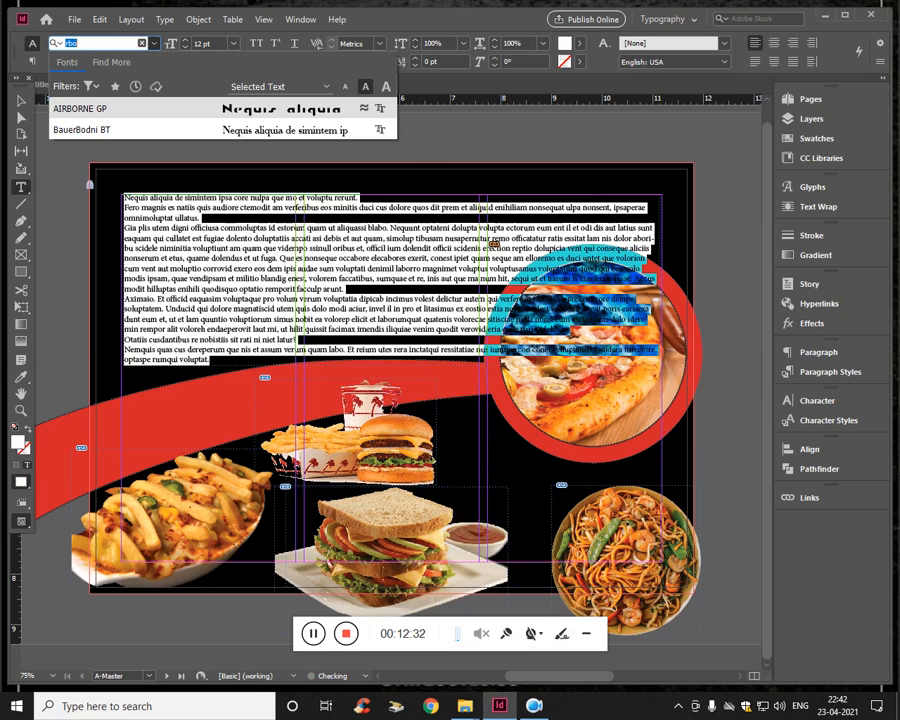
pyautogui.write('robo')
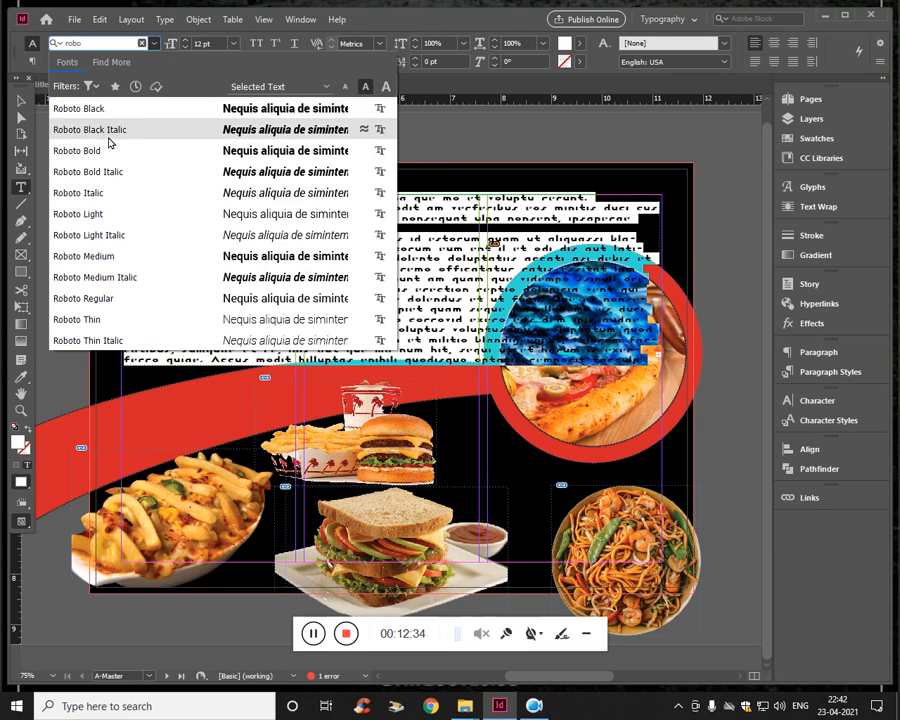
pyautogui.click(112, 215)
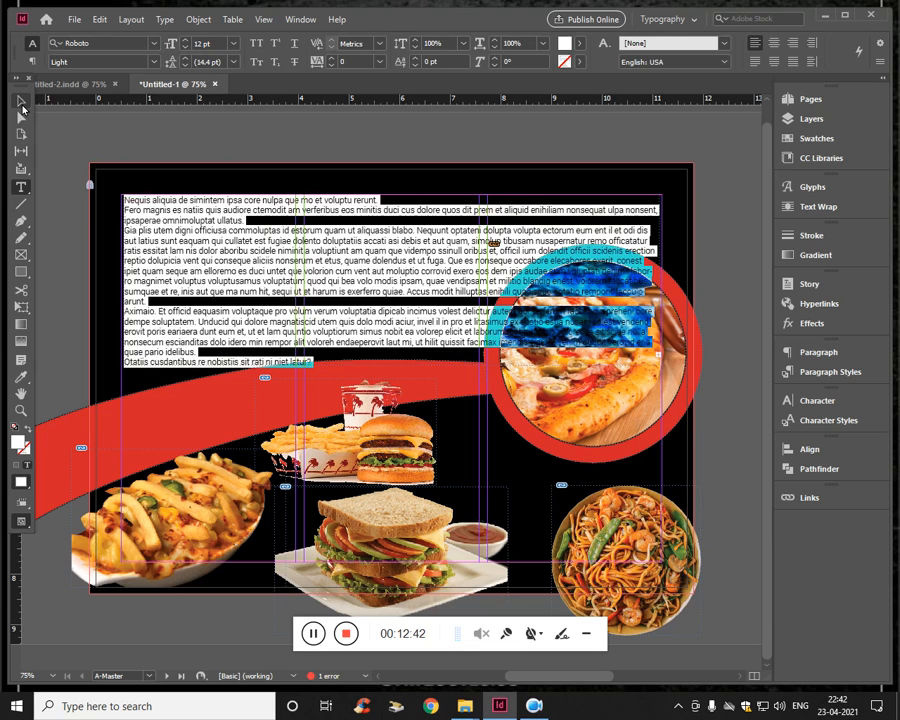
# - Set the text frame to a fixed number of 3 columns, with the preview on
pyautogui.click(21, 103)
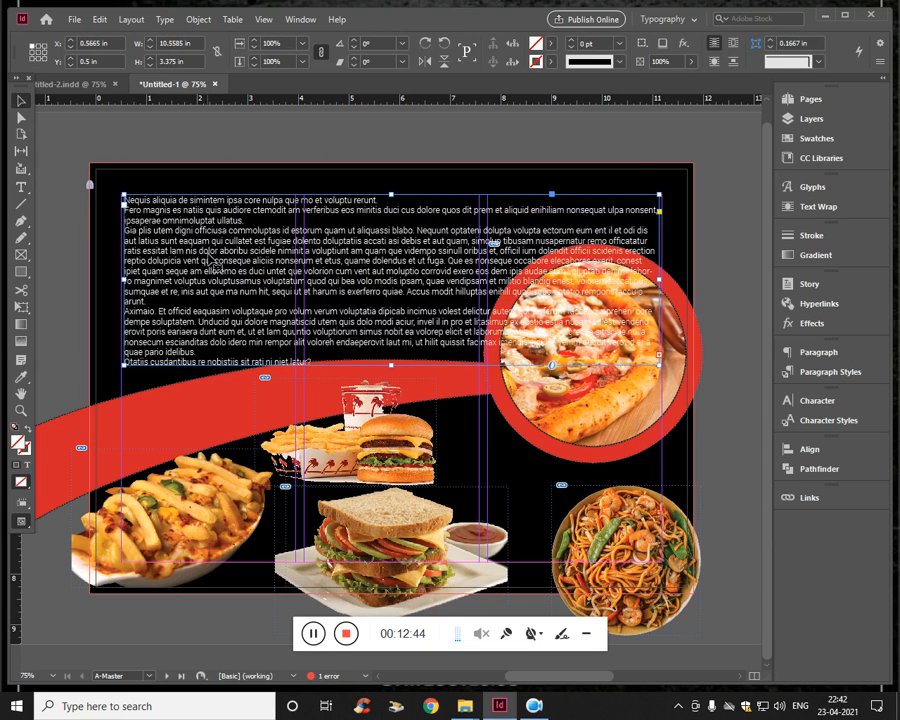
pyautogui.hotkey('ctrl', 'b')
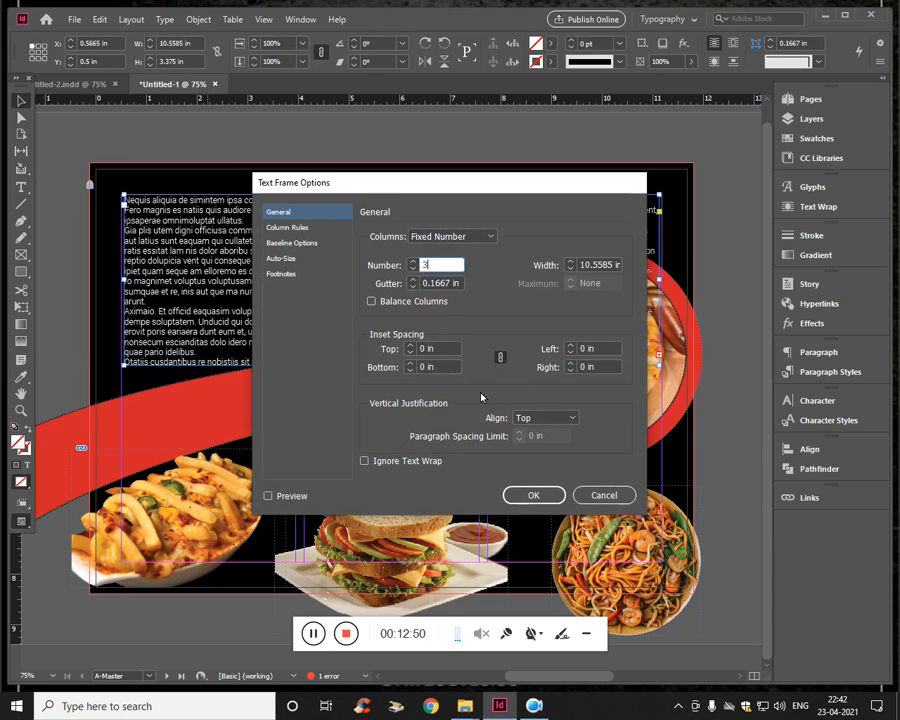
pyautogui.click(289, 497)
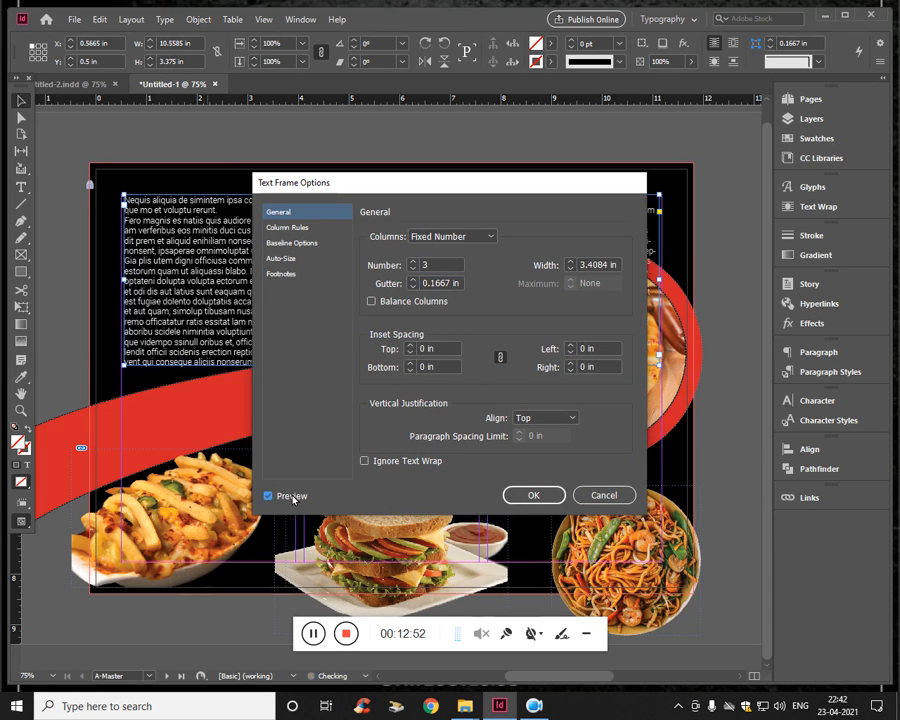
pyautogui.moveTo(460, 205); pyautogui.dragTo(683, 301)
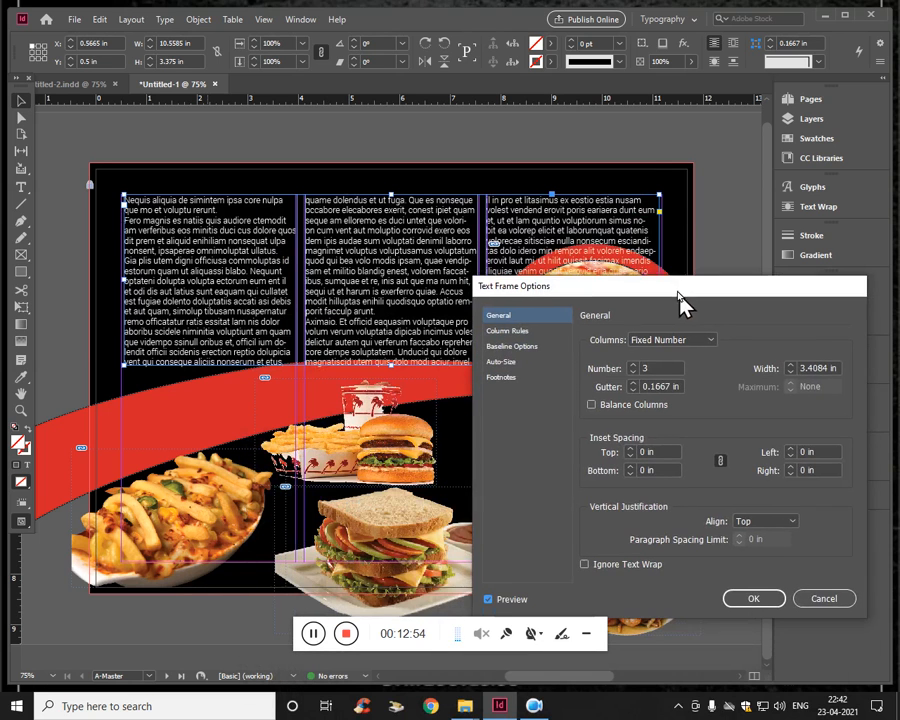
pyautogui.click(740, 590)
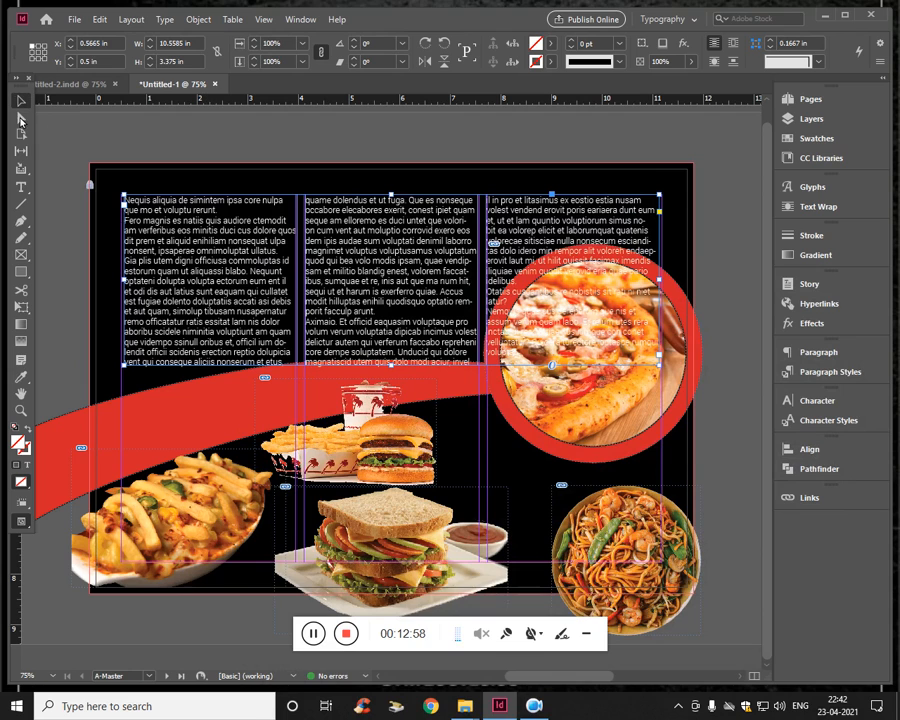
# - Justify all lines of the placeholder text in the three-column frame, including the last line of each paragraph
pyautogui.doubleClick(193, 253)
pyautogui.click(193, 253)
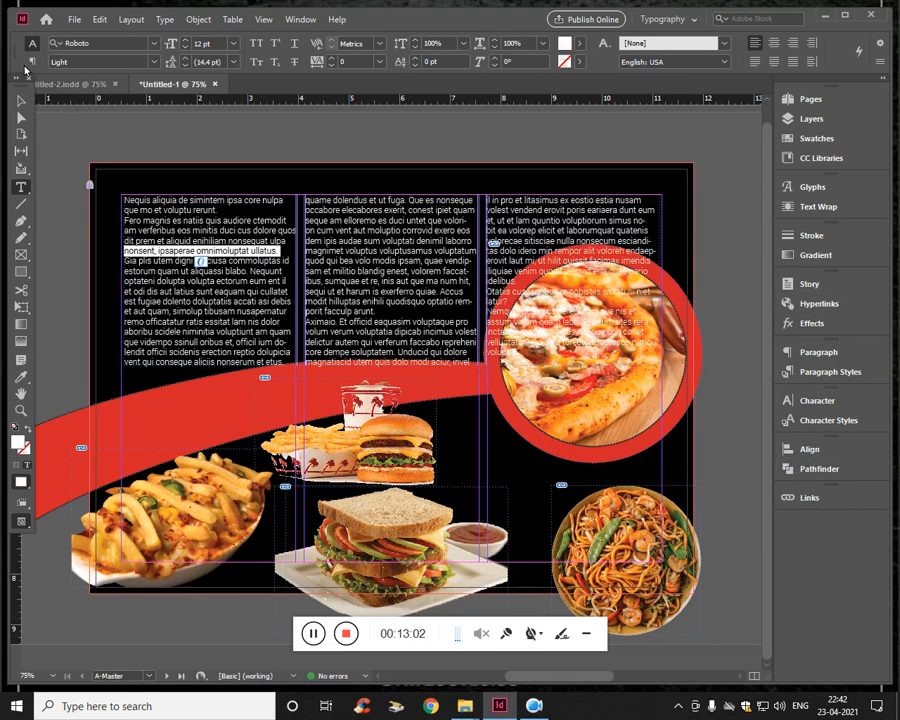
pyautogui.click(33, 62)
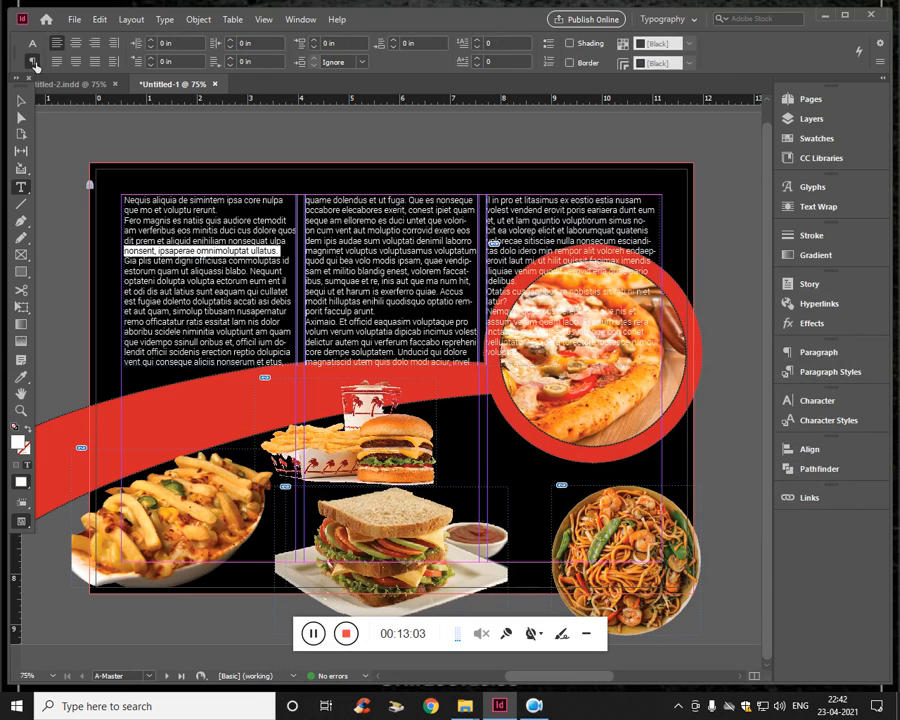
pyautogui.click(95, 62)
pyautogui.hotkey('ctrl', 'a')
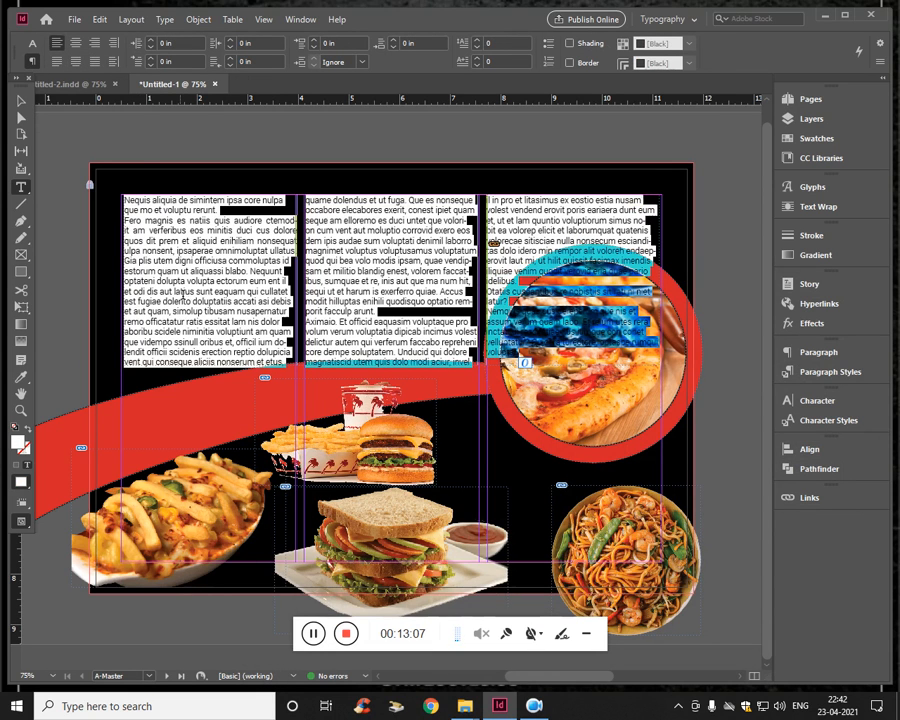
pyautogui.click(95, 62)
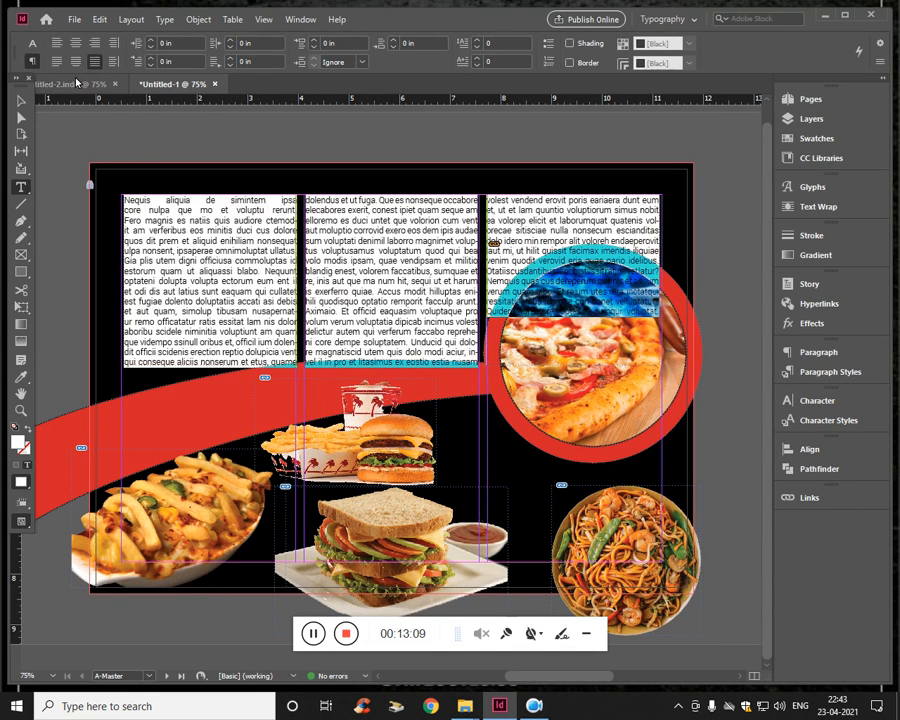
pyautogui.press('Escape')
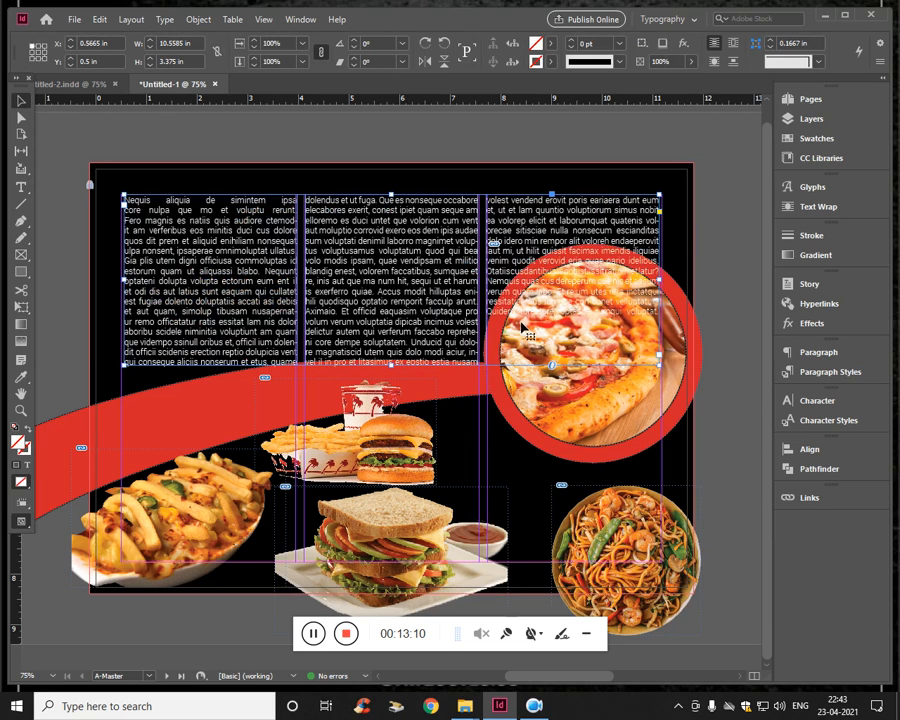
# - Wrap the text around the object shape of the round pizza picture with its red ring
pyautogui.click(562, 408)
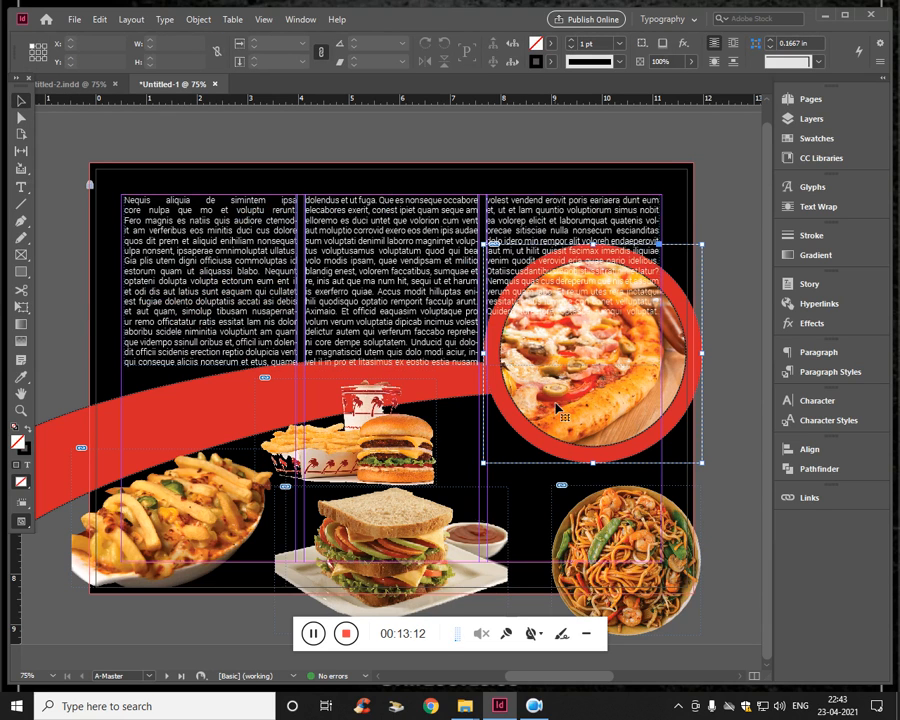
pyautogui.click(816, 207)
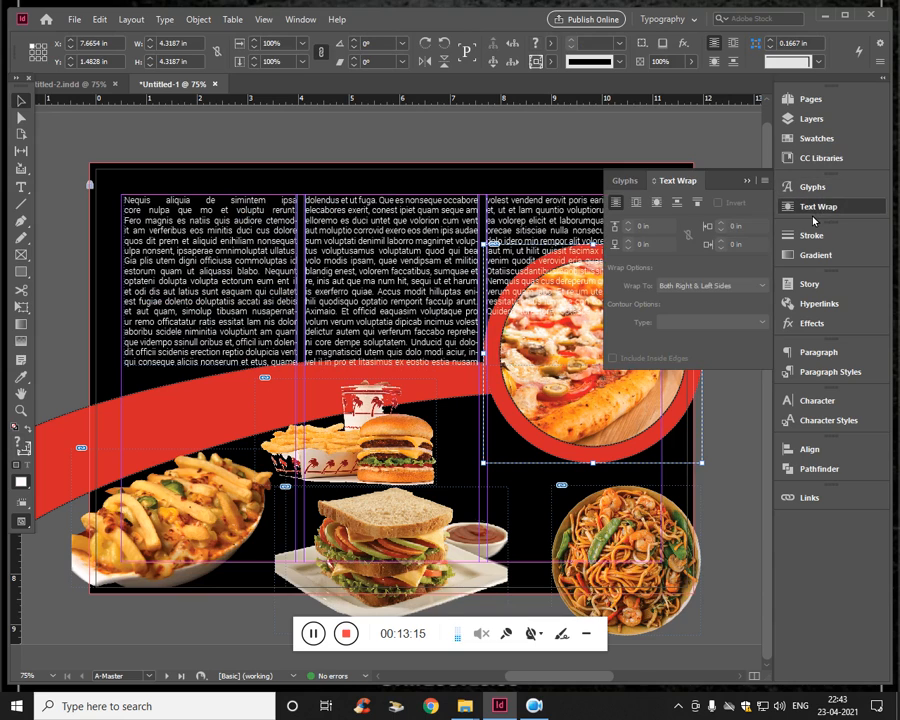
pyautogui.click(657, 203)
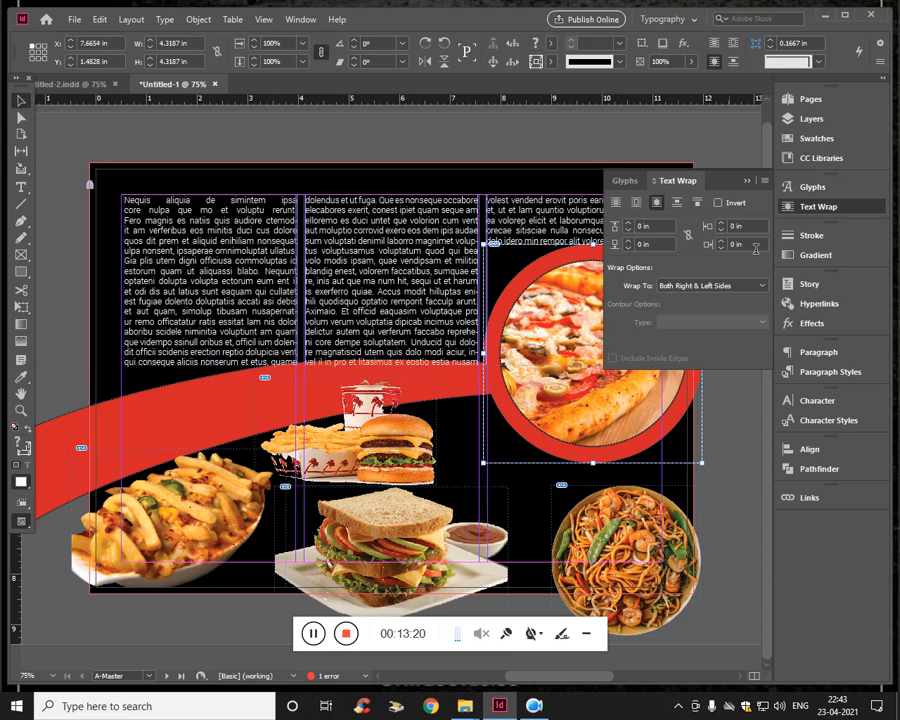
pyautogui.click(746, 181)
# - Reposition the pizza picture group to about X 7.05 in, Y 1.78 in and enlarge it to about 5.12 × 5.12 in
pyautogui.moveTo(565, 402); pyautogui.dragTo(529, 415)
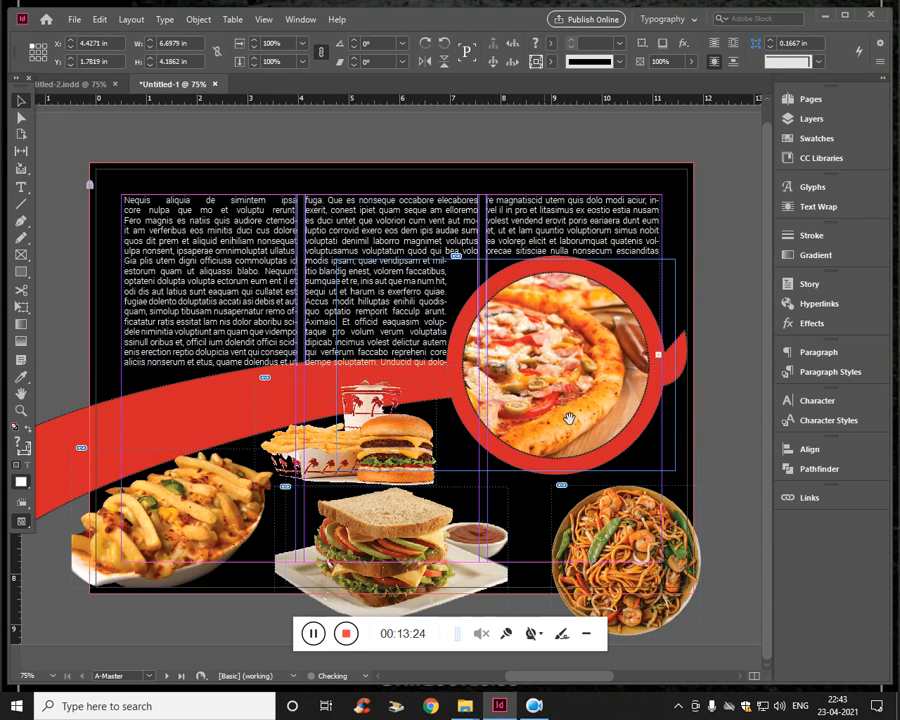
pyautogui.click(717, 374)
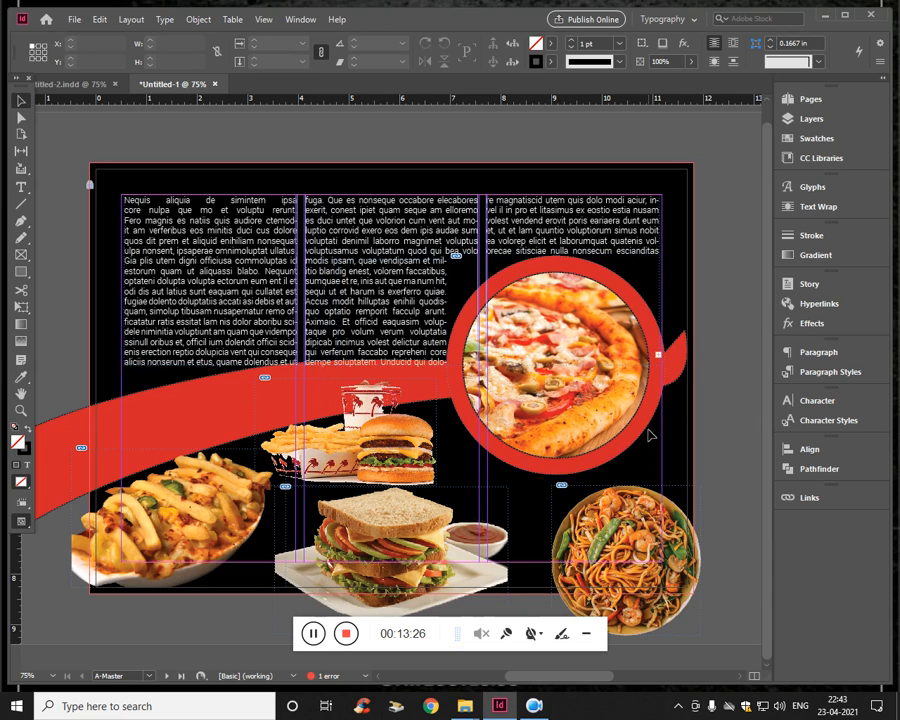
pyautogui.click(652, 435)
pyautogui.moveTo(670, 481); pyautogui.dragTo(704, 516)
pyautogui.hotkey('ctrl', 'z')
pyautogui.moveTo(644, 443); pyautogui.dragTo(650, 445)
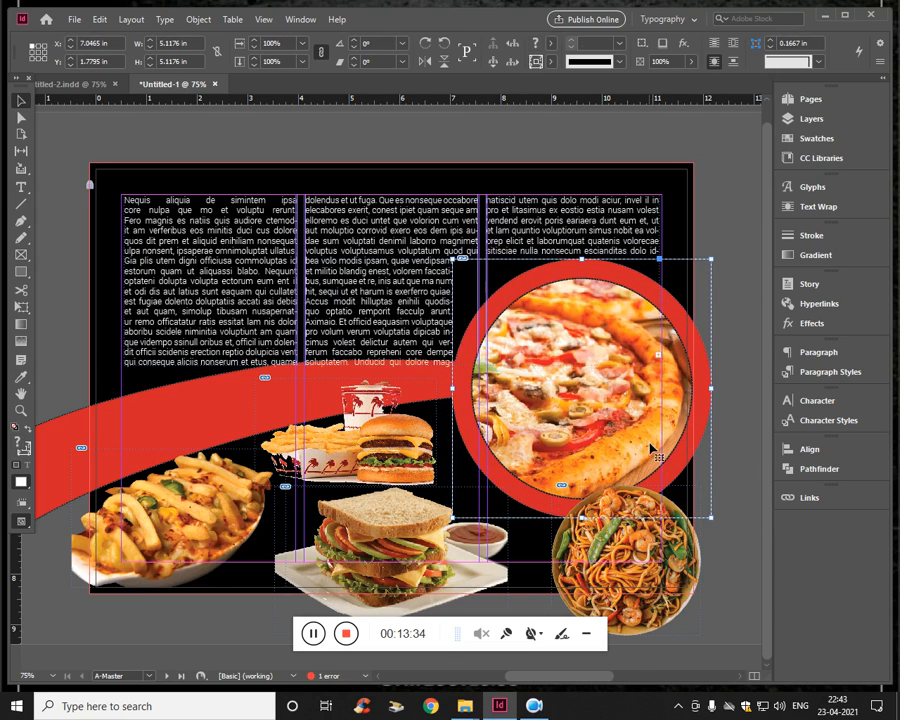
pyautogui.click(745, 241)
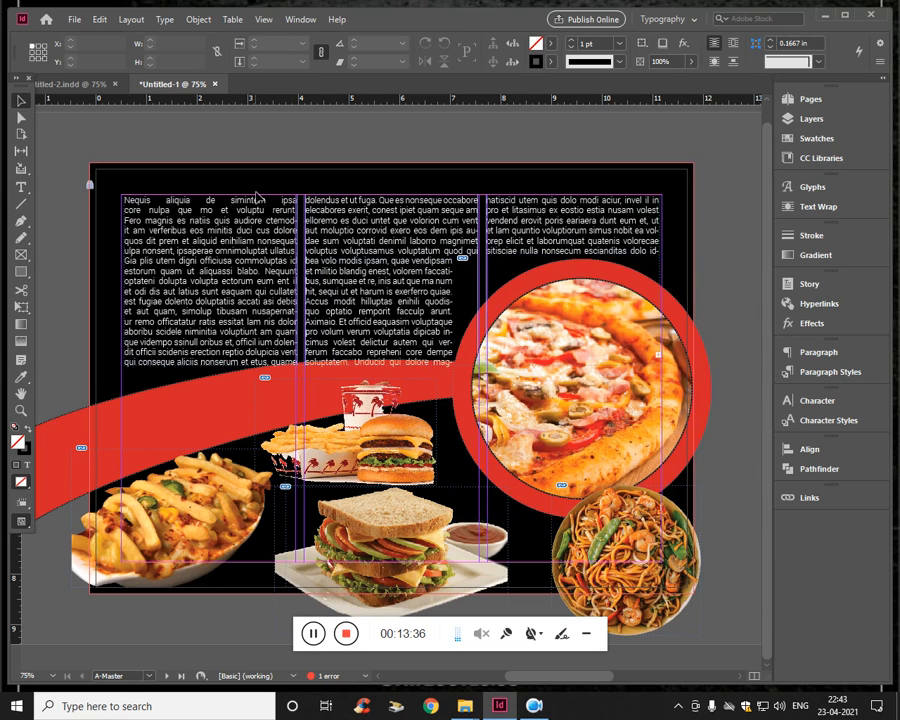
# - Add the heading "Summary" and a blank line above the placeholder text, justifying the heading with its last line aligned left
pyautogui.doubleClick(240, 226)
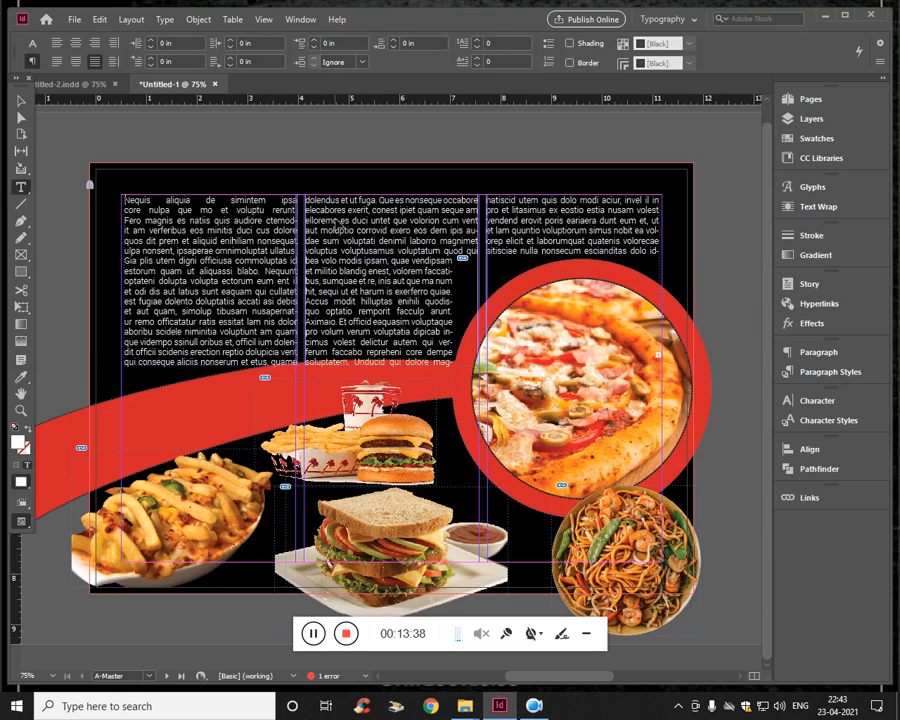
pyautogui.press('Return')
pyautogui.press('Return')
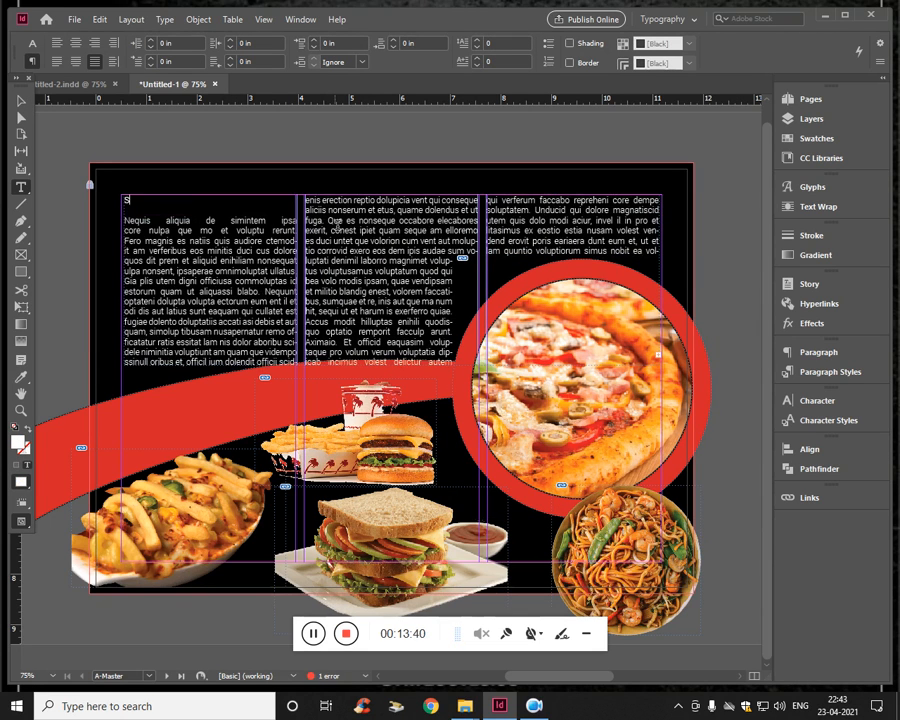
pyautogui.hotkey('shift', 'Home')
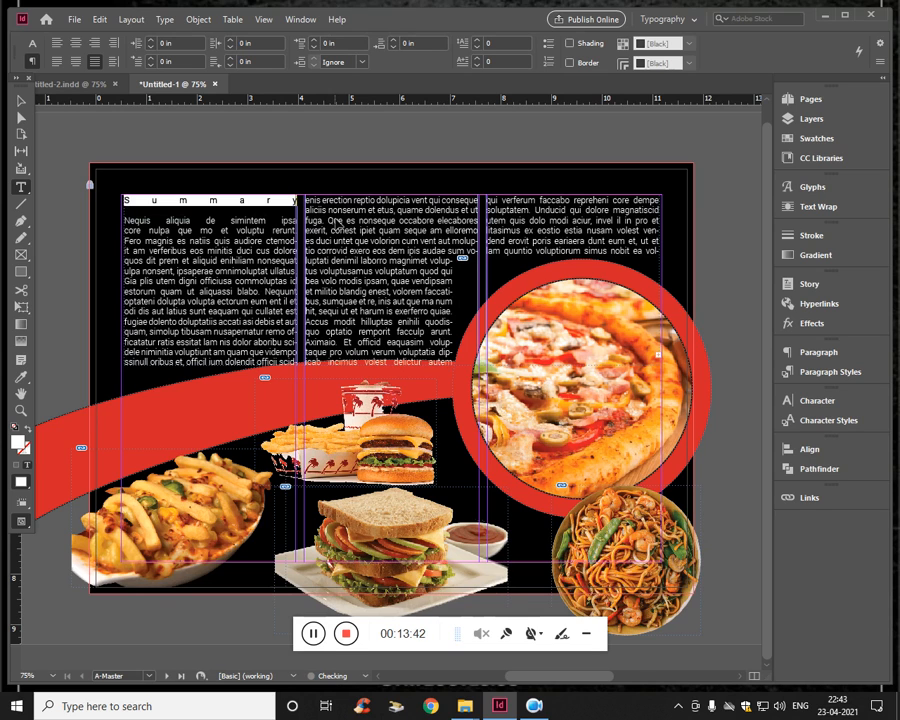
pyautogui.click(57, 43)
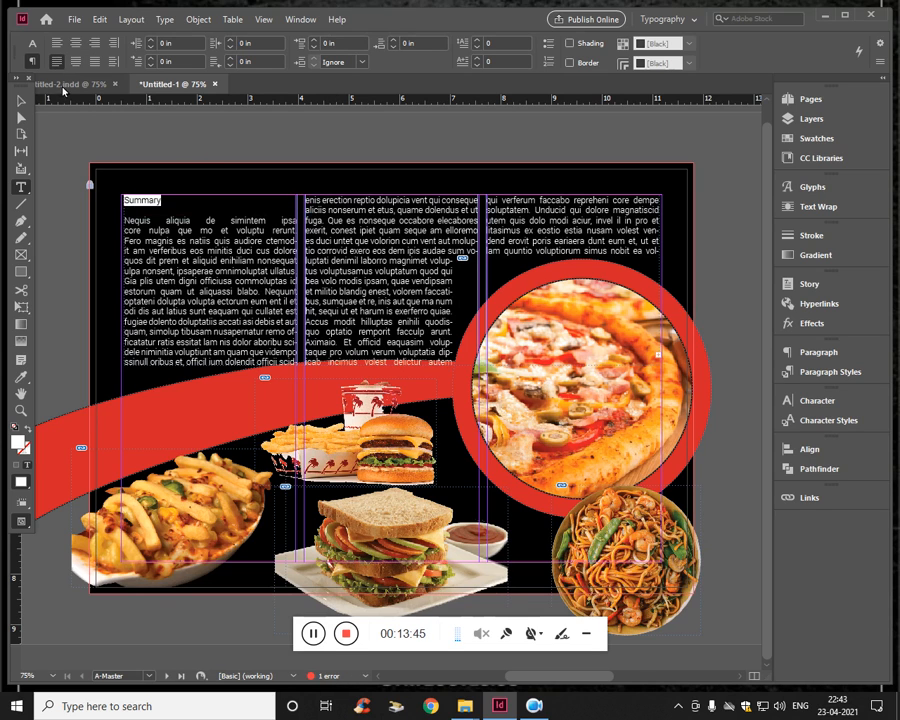
# - Set the "Summary" heading to Roboto Bold at 13 pt
pyautogui.click(33, 44)
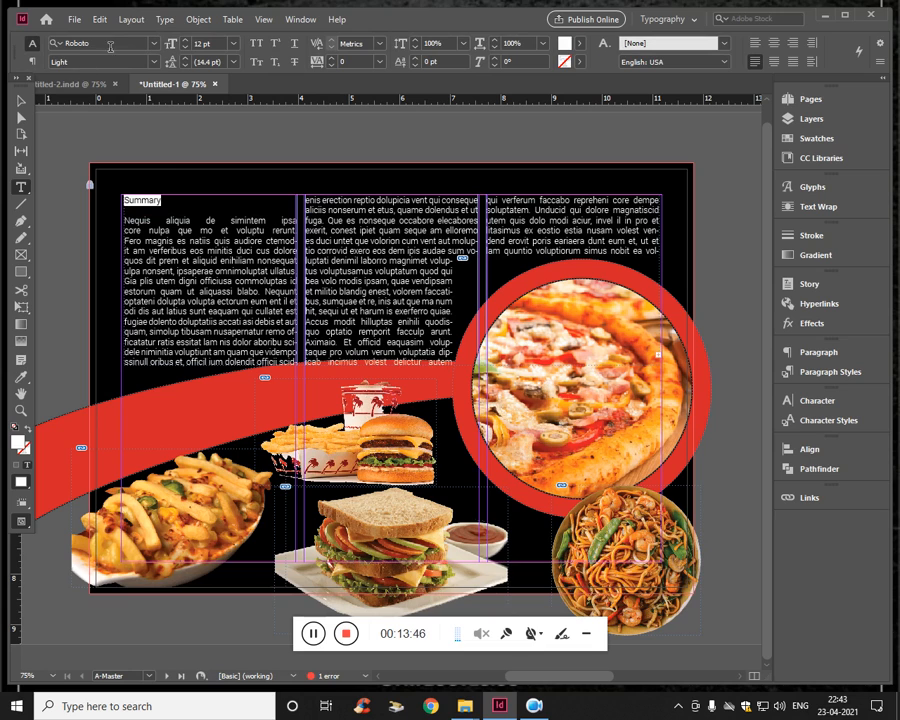
pyautogui.click(112, 45)
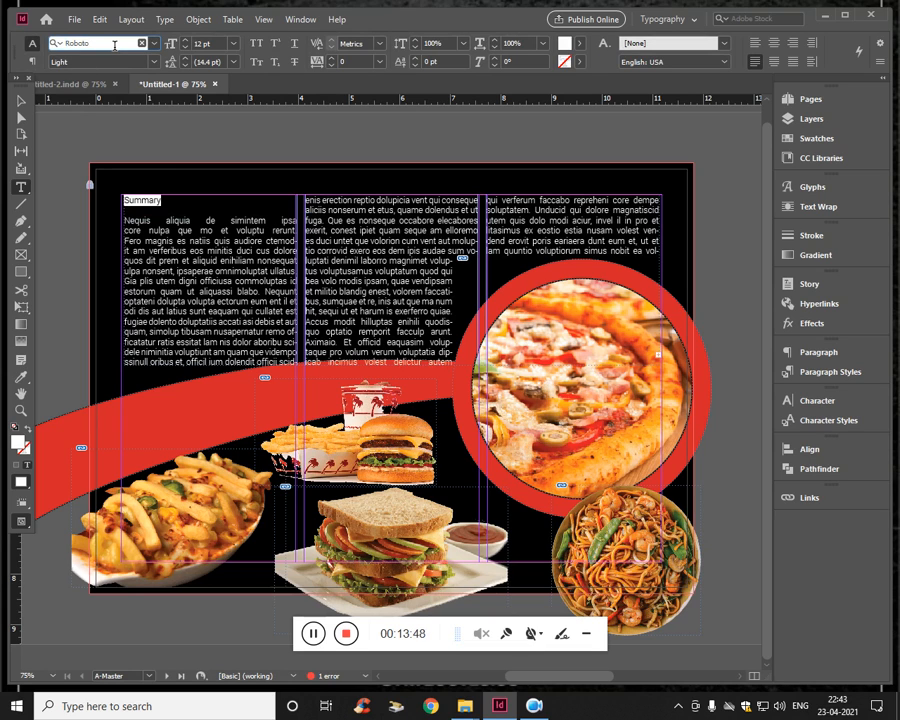
pyautogui.click(155, 63)
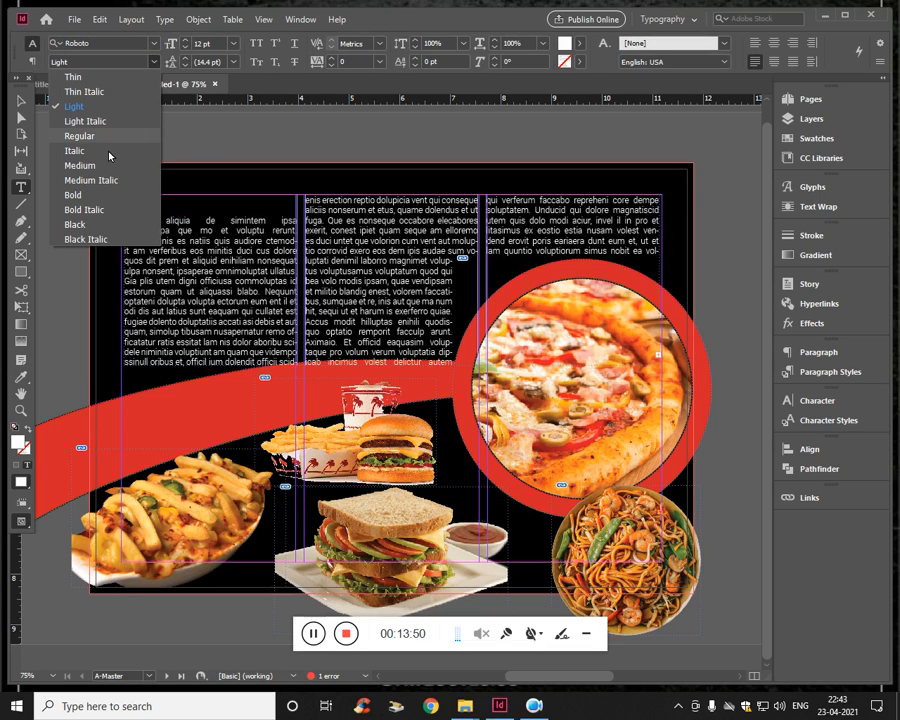
pyautogui.press('Escape')
pyautogui.hotkey('ctrl', 'shift', 'b')
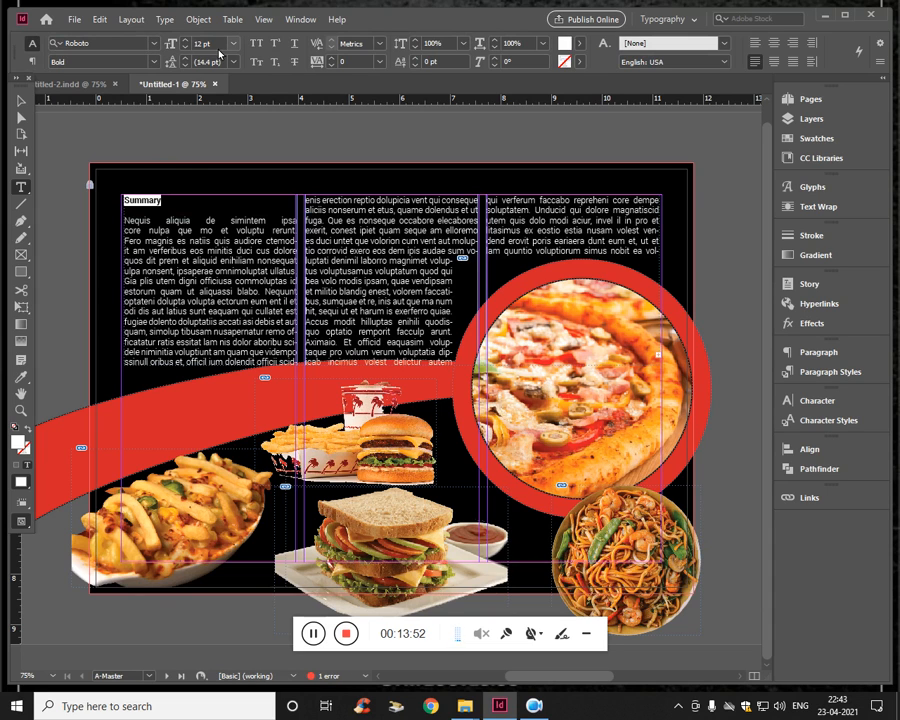
pyautogui.click(212, 46)
pyautogui.press('Up')
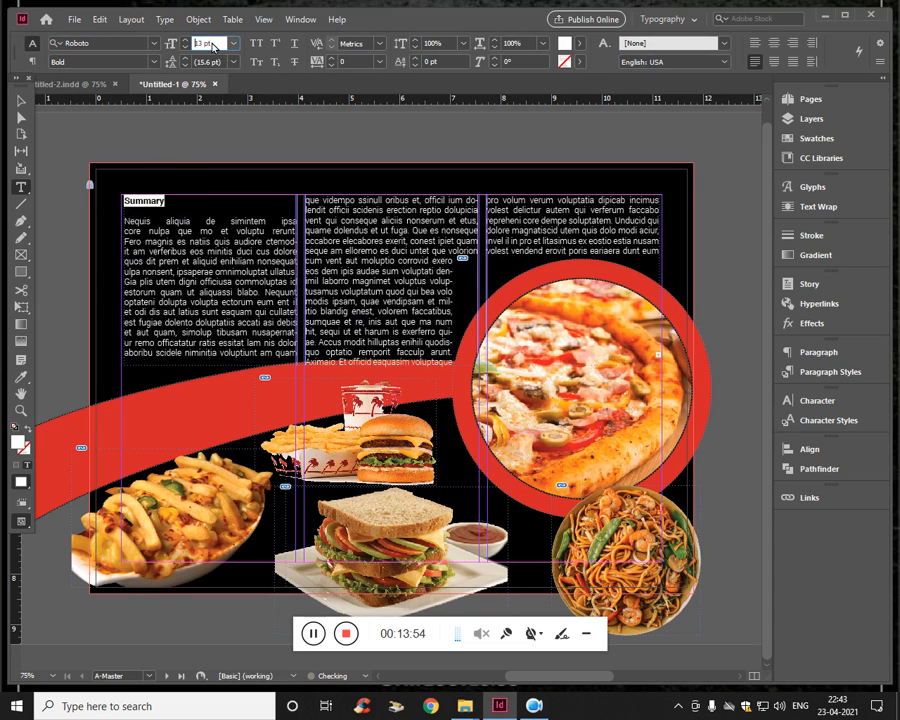
pyautogui.press('Escape')
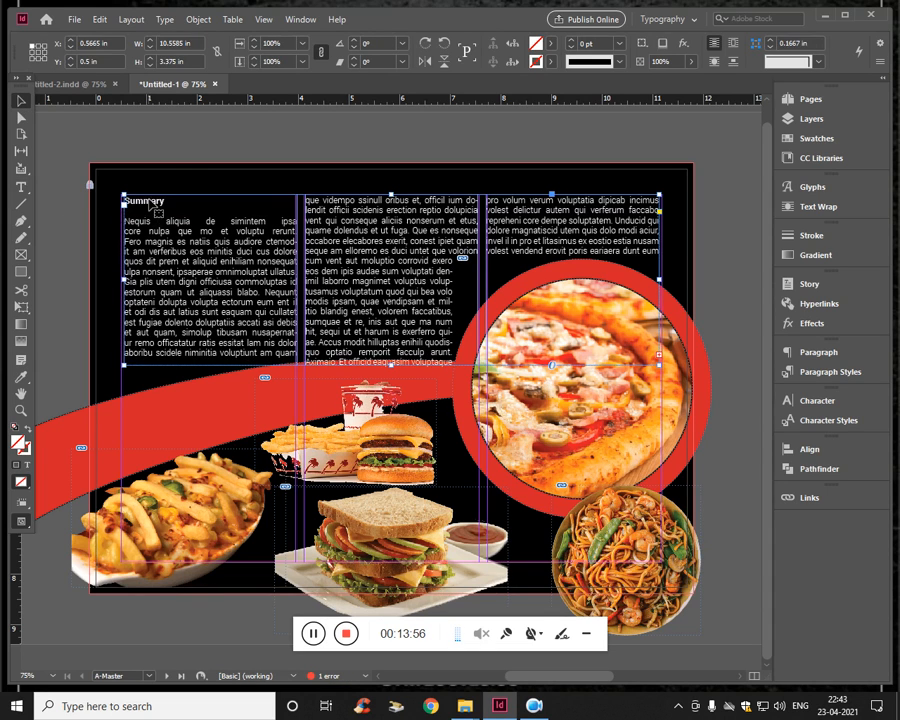
# - Turn on a paragraph rule above for the "Summary" heading with an offset of -0.125 in
pyautogui.doubleClick(145, 201)
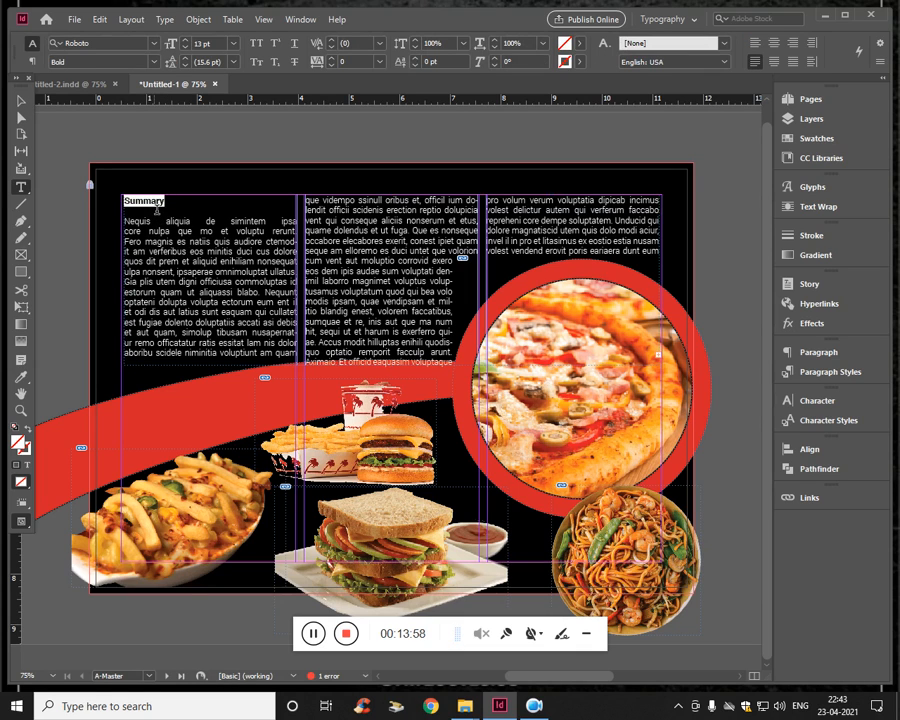
pyautogui.click(31, 62)
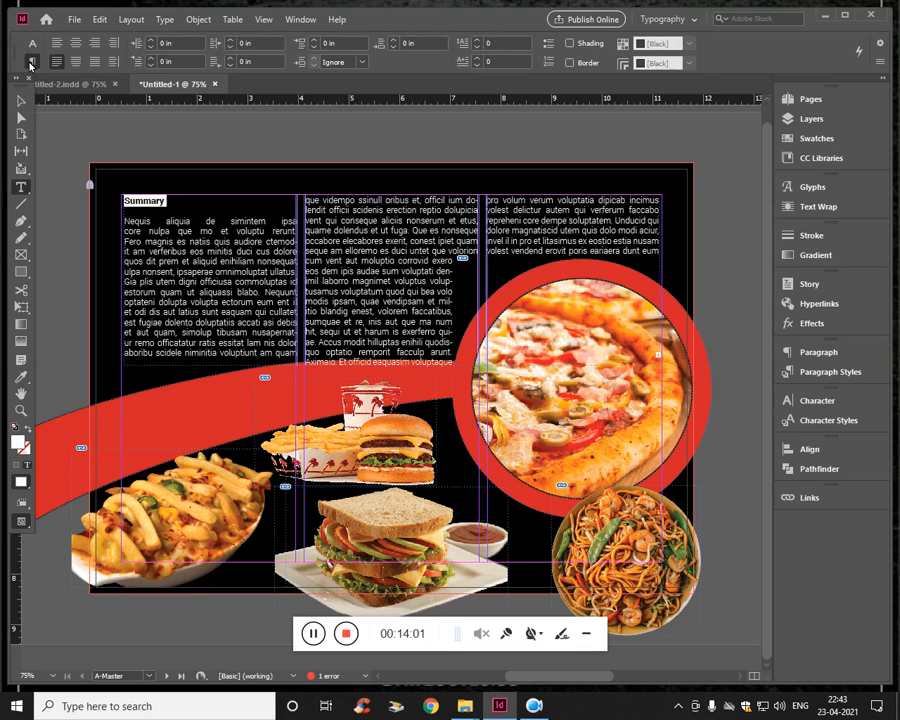
pyautogui.click(32, 62)
pyautogui.click(880, 61)
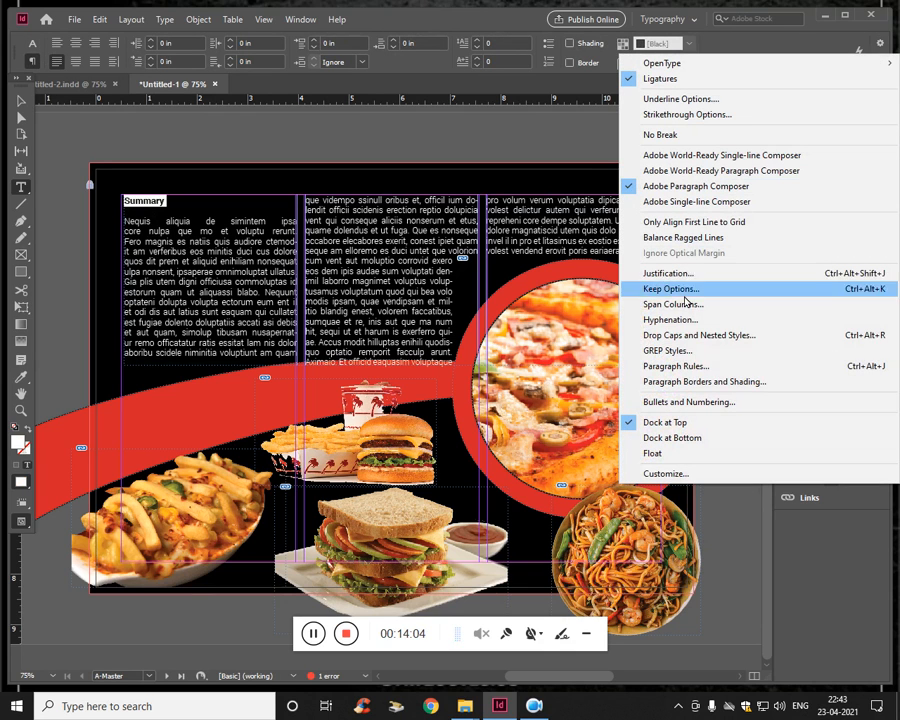
pyautogui.click(695, 367)
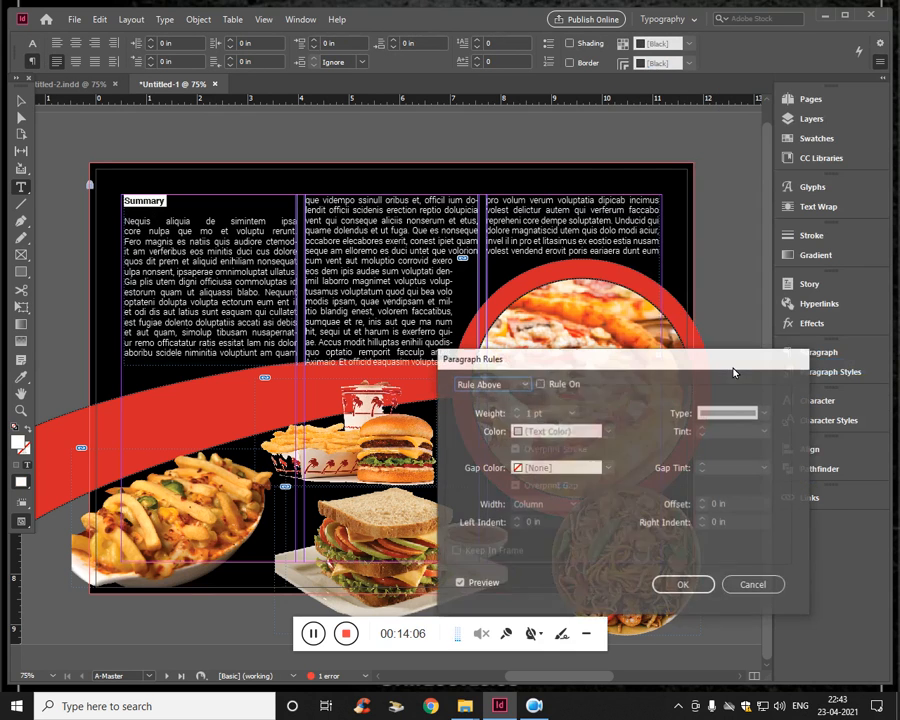
pyautogui.click(540, 384)
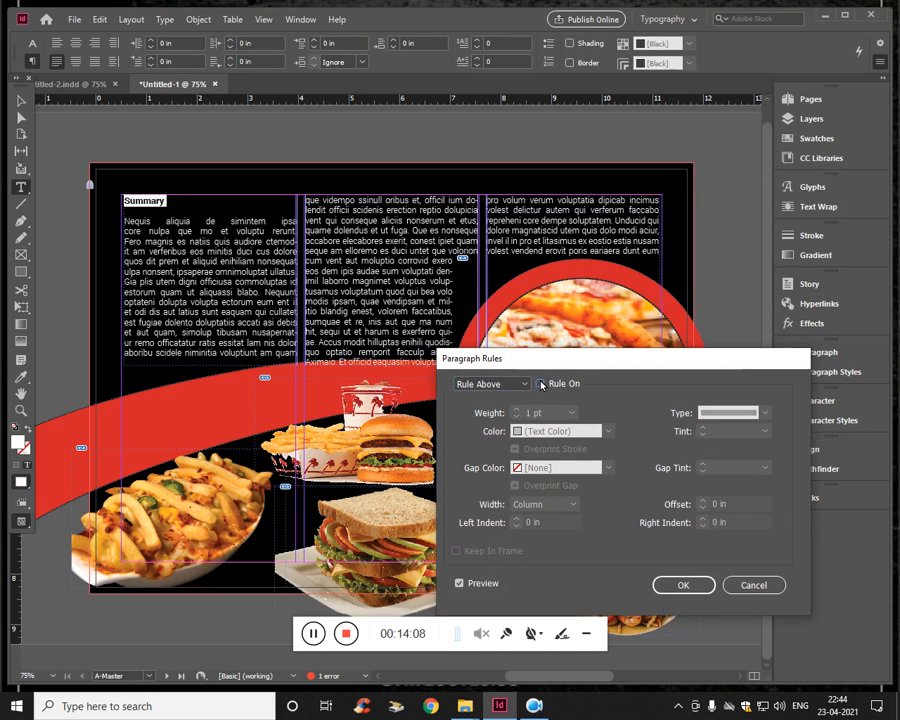
pyautogui.click(741, 505)
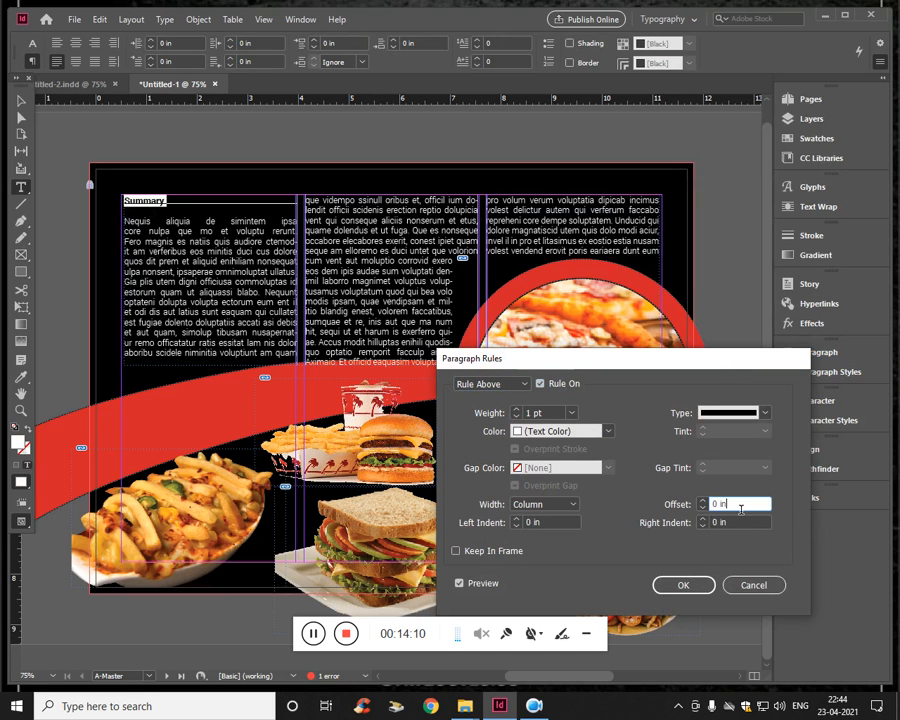
pyautogui.press('Up')
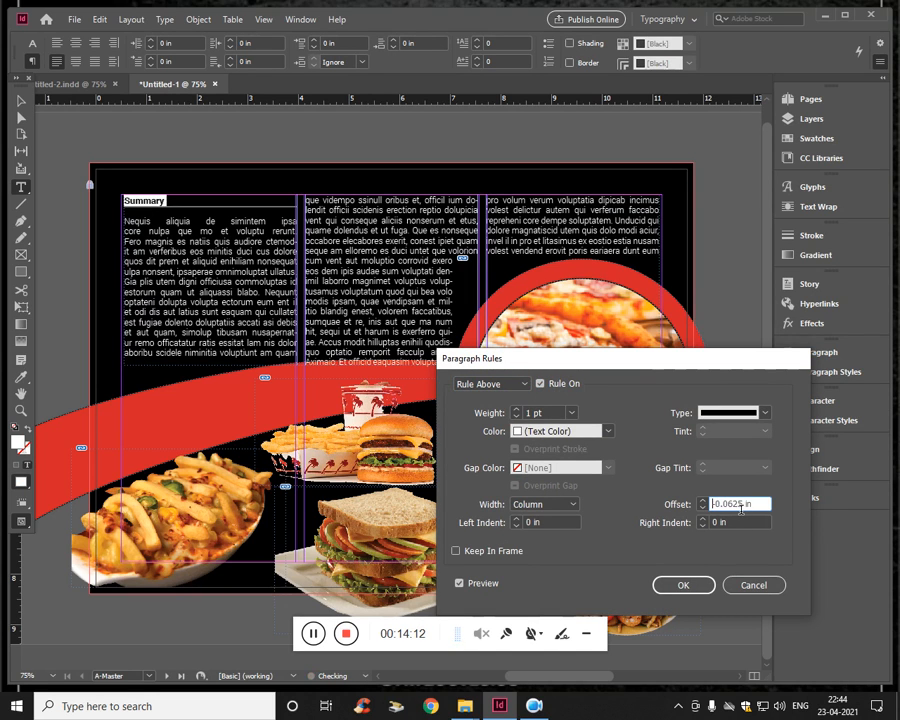
pyautogui.press('Up')
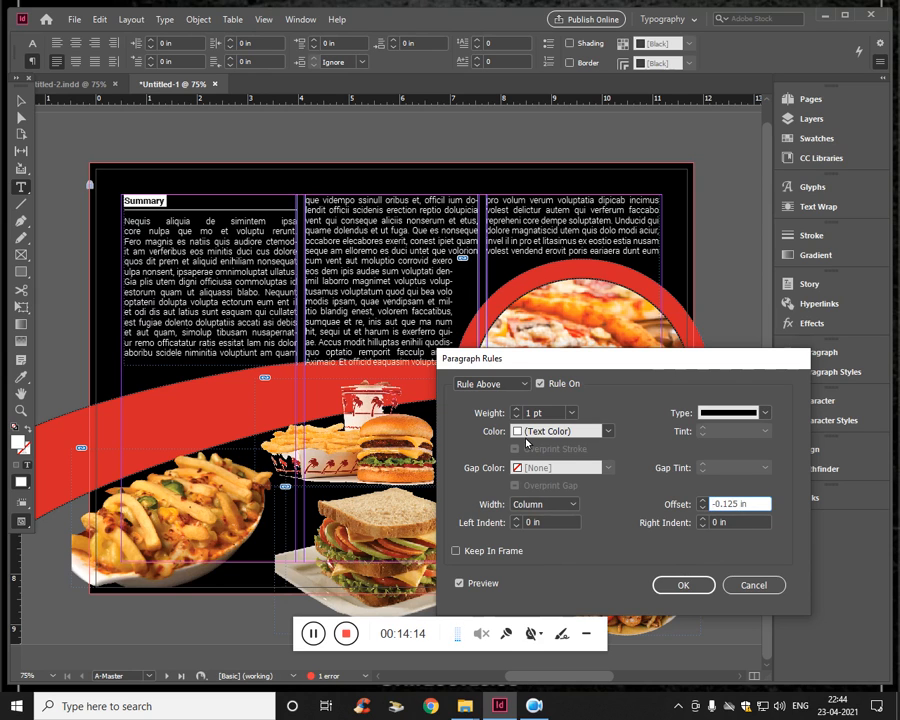
# - Colour the heading's paragraph rule red with the swatch C=15 M=100 Y=100 K=0 and apply the rule settings
pyautogui.click(528, 433)
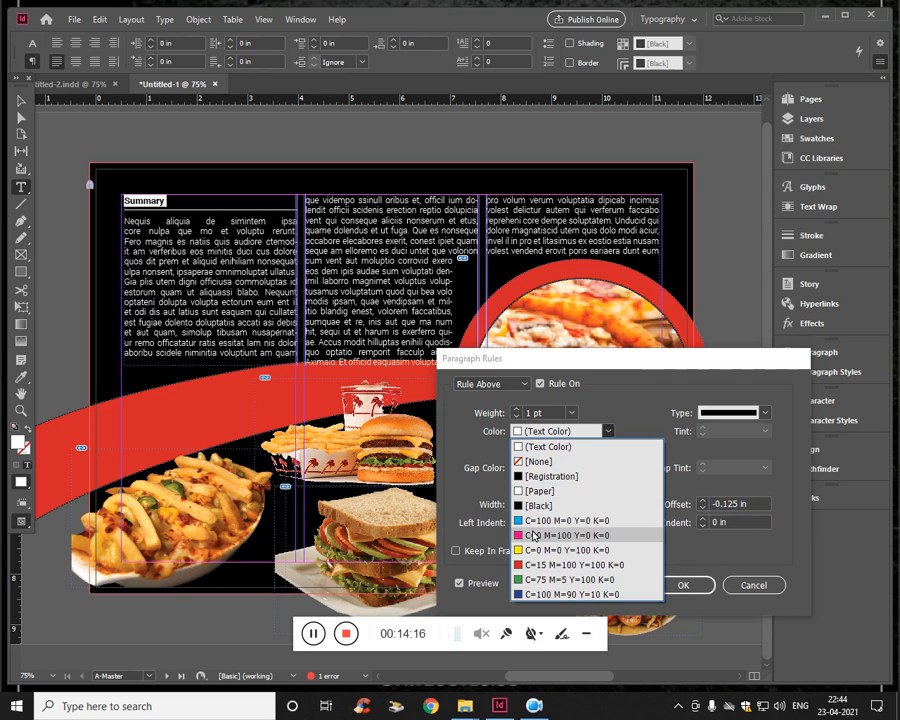
pyautogui.click(545, 565)
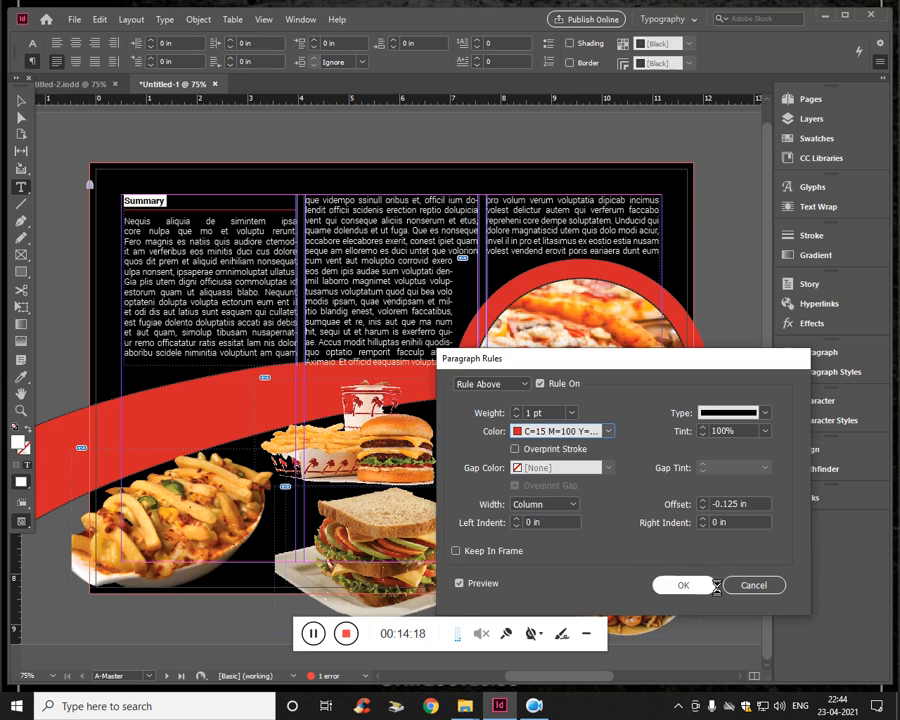
pyautogui.click(713, 585)
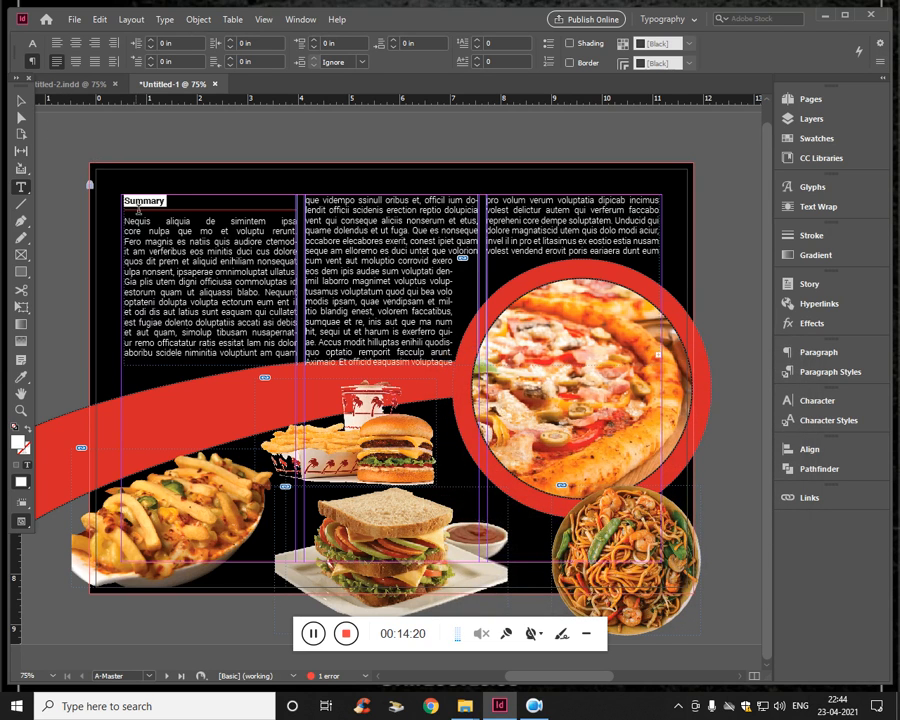
# - Colour the "Summary" heading text red with the swatch C=15 M=100 Y=100 K=0 and deselect it
pyautogui.click(32, 43)
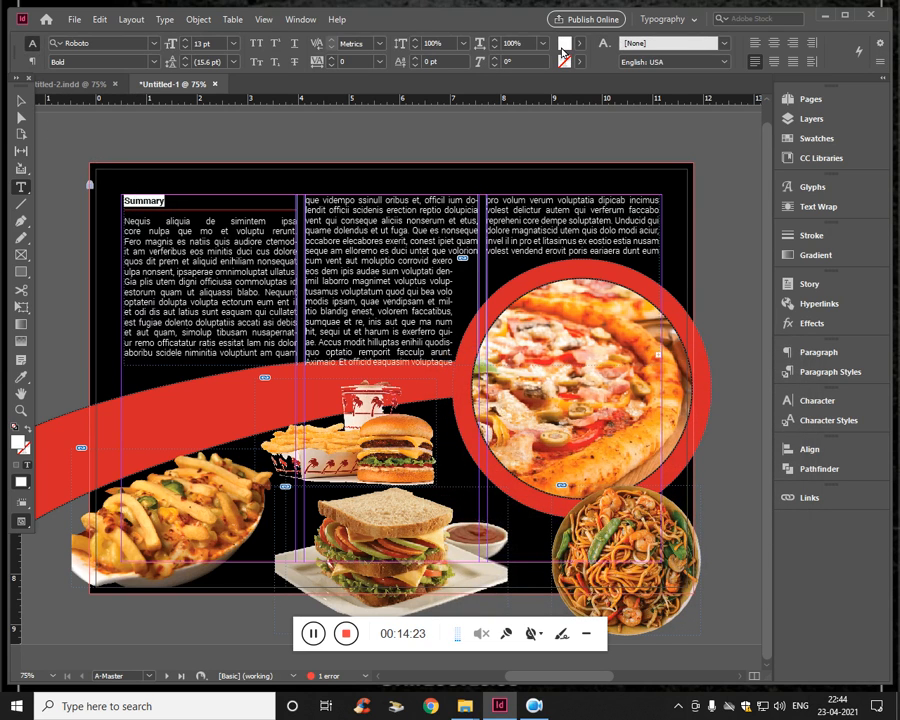
pyautogui.click(579, 44)
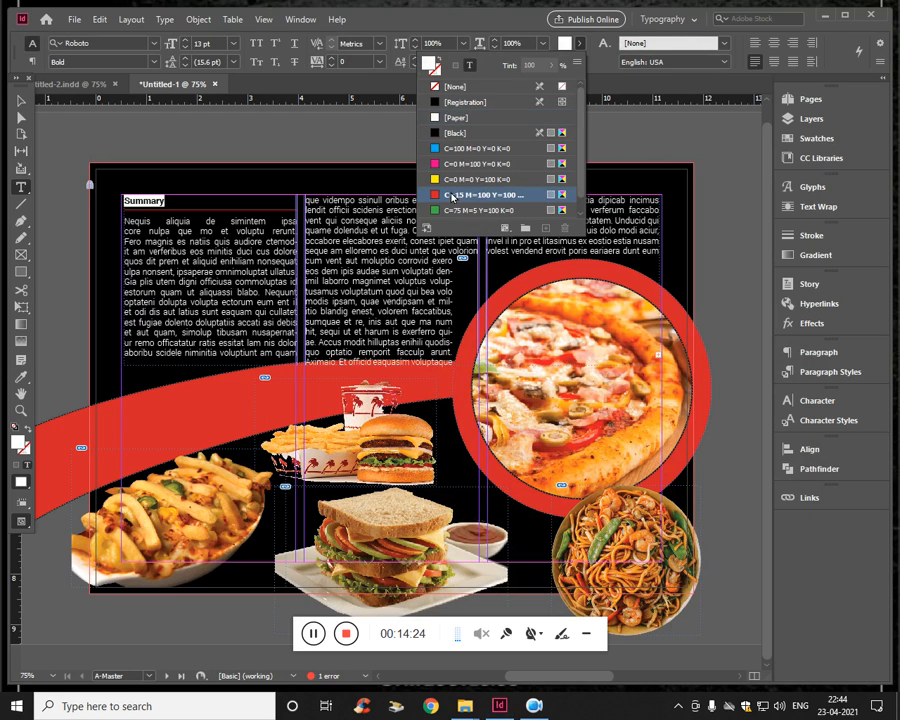
pyautogui.click(475, 194)
pyautogui.press('Escape')
pyautogui.click(20, 100)
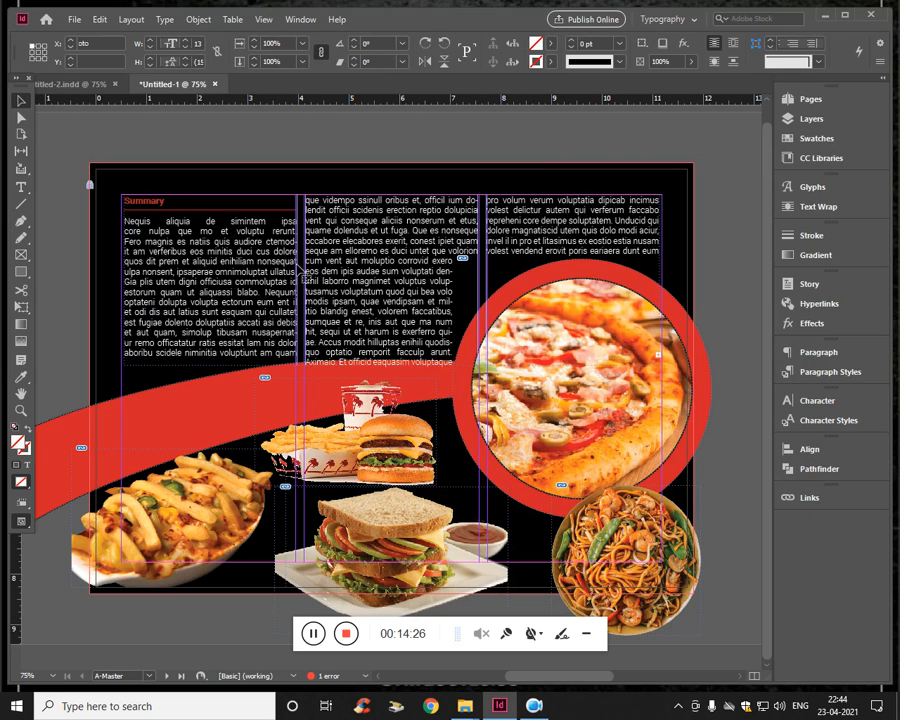
pyautogui.click(62, 299)
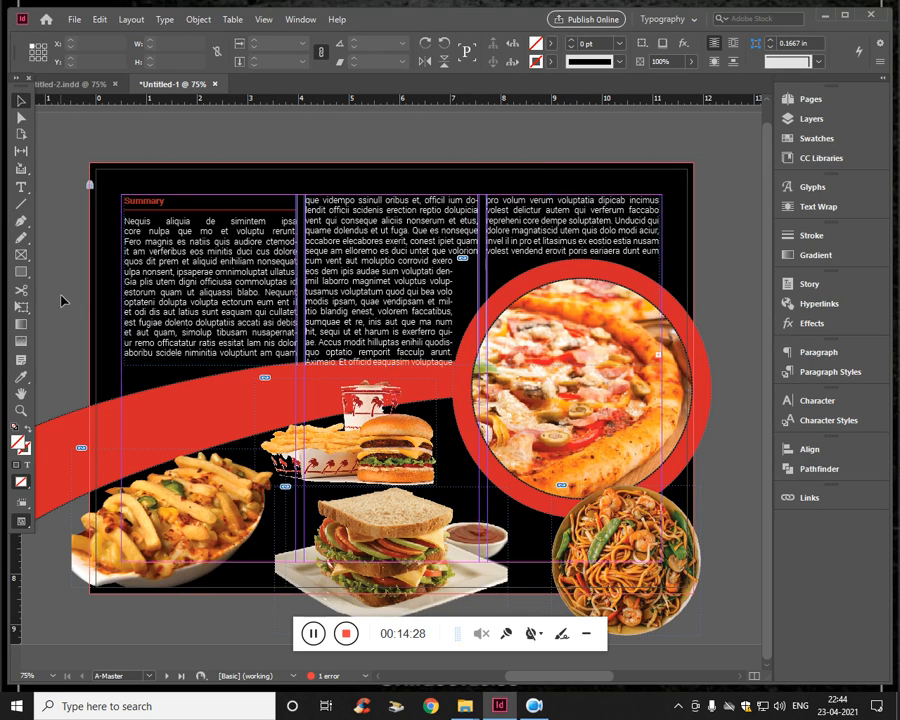
# - Shift the noodle bowl image down so only its upper part stays on the page, and preview the layout
pyautogui.press('w')
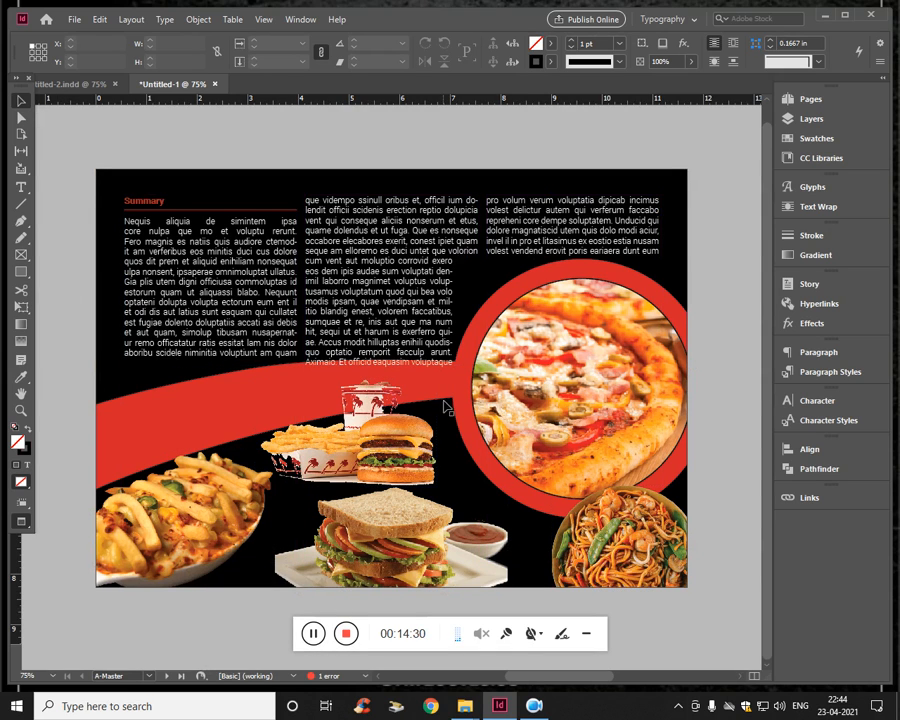
pyautogui.press('w')
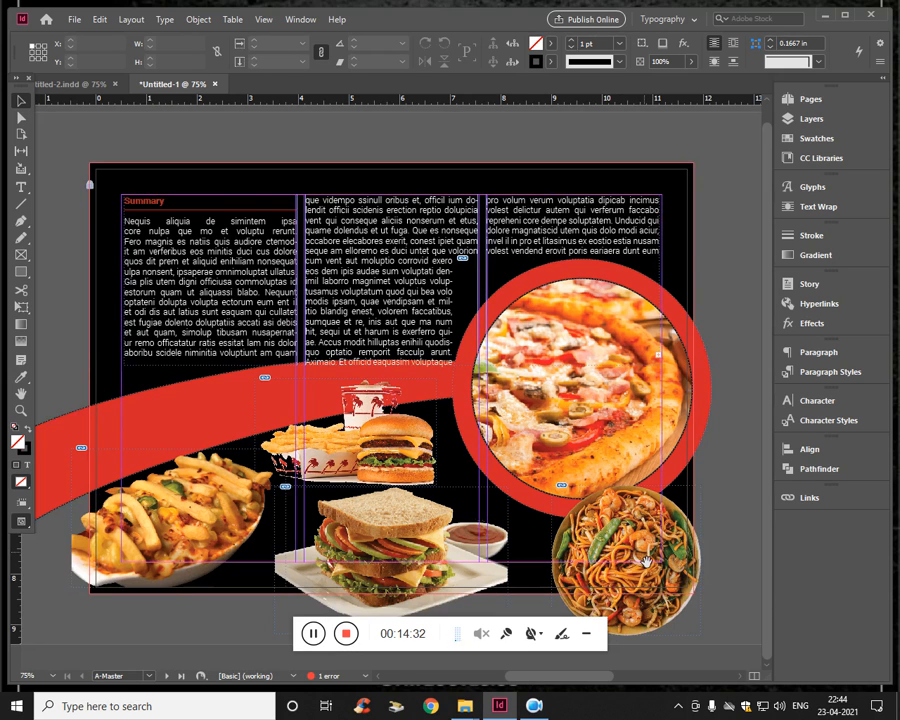
pyautogui.click(632, 590)
pyautogui.press('w')
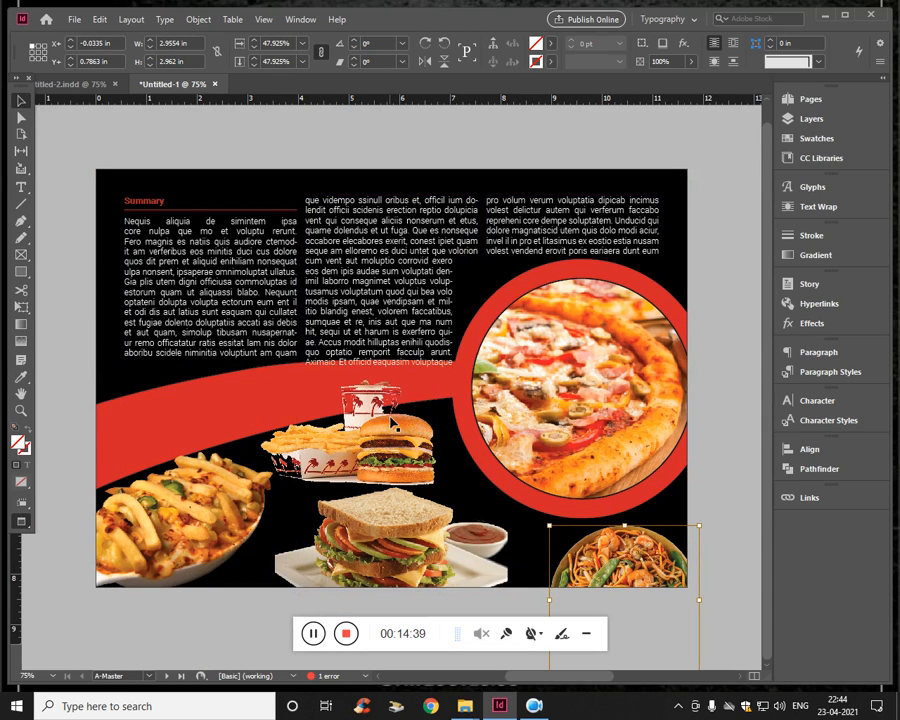
pyautogui.press('w')
pyautogui.press('w')
pyautogui.press('w')
pyautogui.press('w')
# - Wrap the text around the red band's object shape with a 0 in offset
pyautogui.click(230, 422)
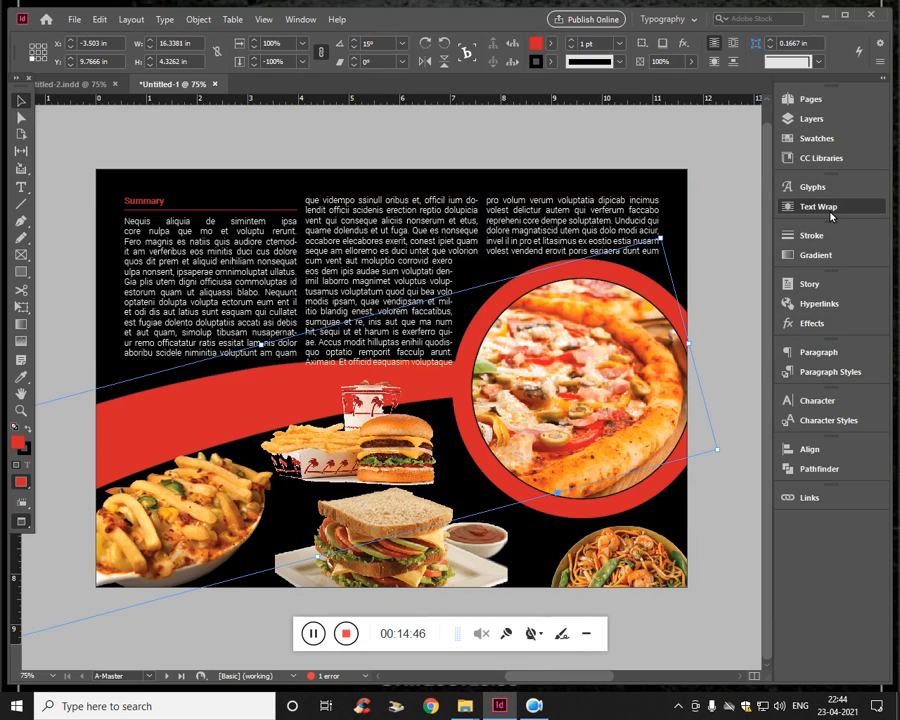
pyautogui.click(790, 207)
pyautogui.click(660, 203)
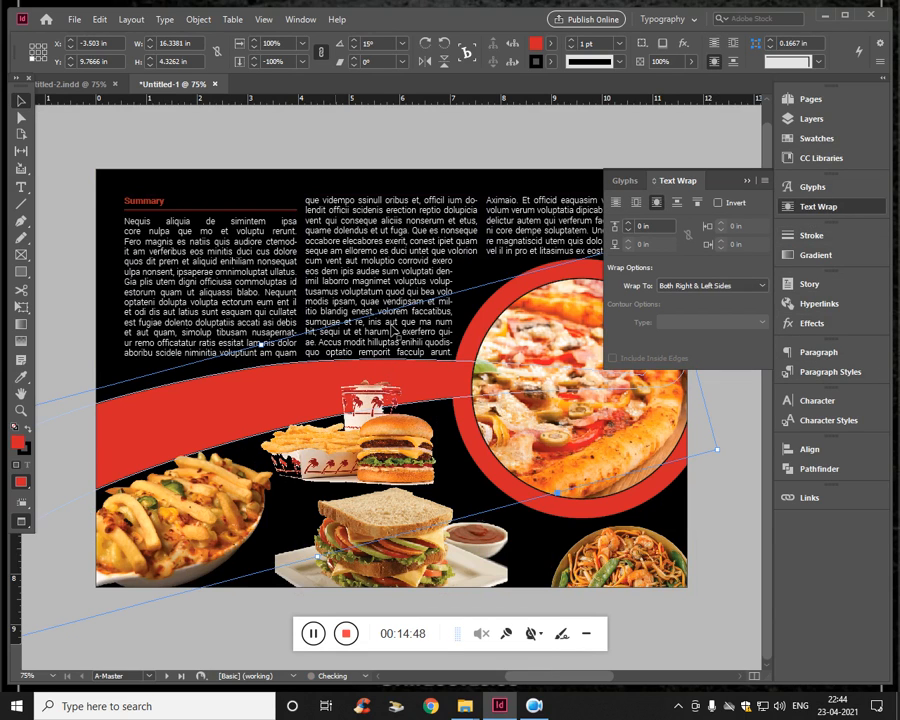
pyautogui.click(746, 183)
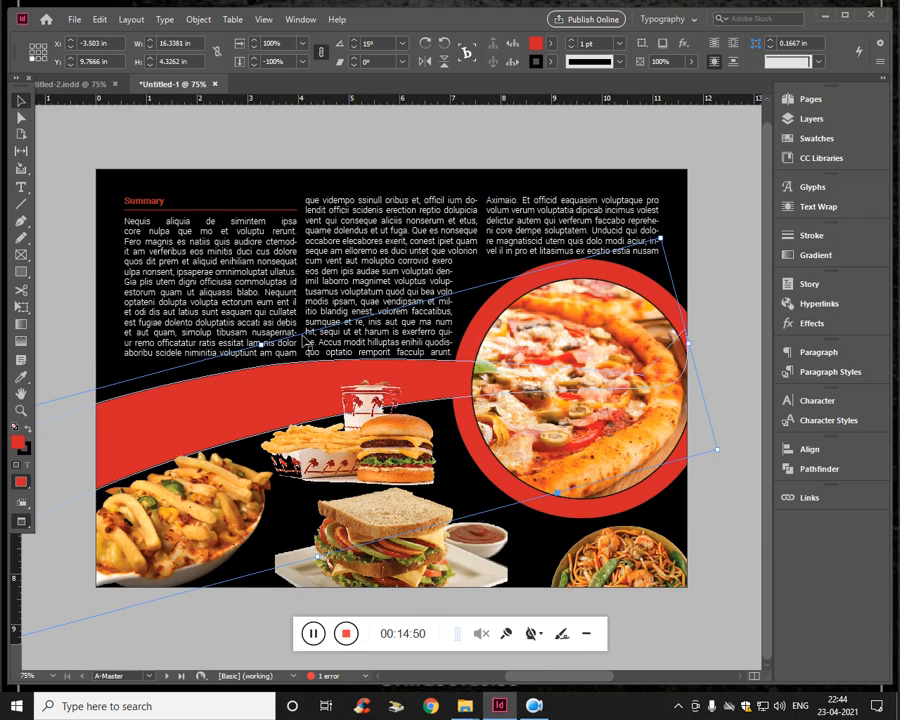
pyautogui.press('w')
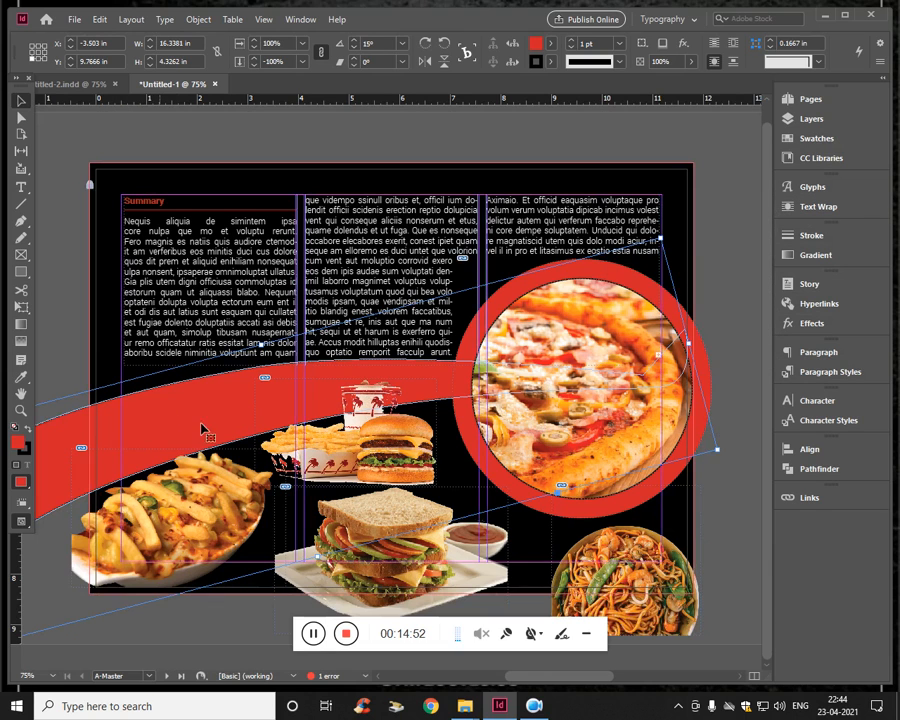
# - Open the B-Master page for editing
pyautogui.click(814, 98)
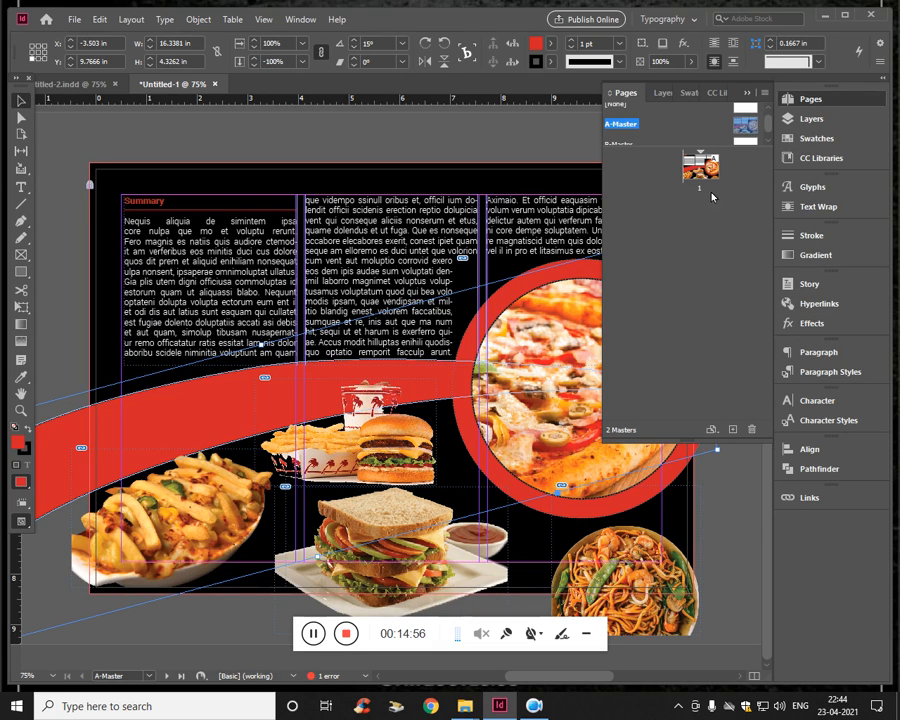
pyautogui.moveTo(767, 124); pyautogui.dragTo(767, 136)
pyautogui.click(745, 137)
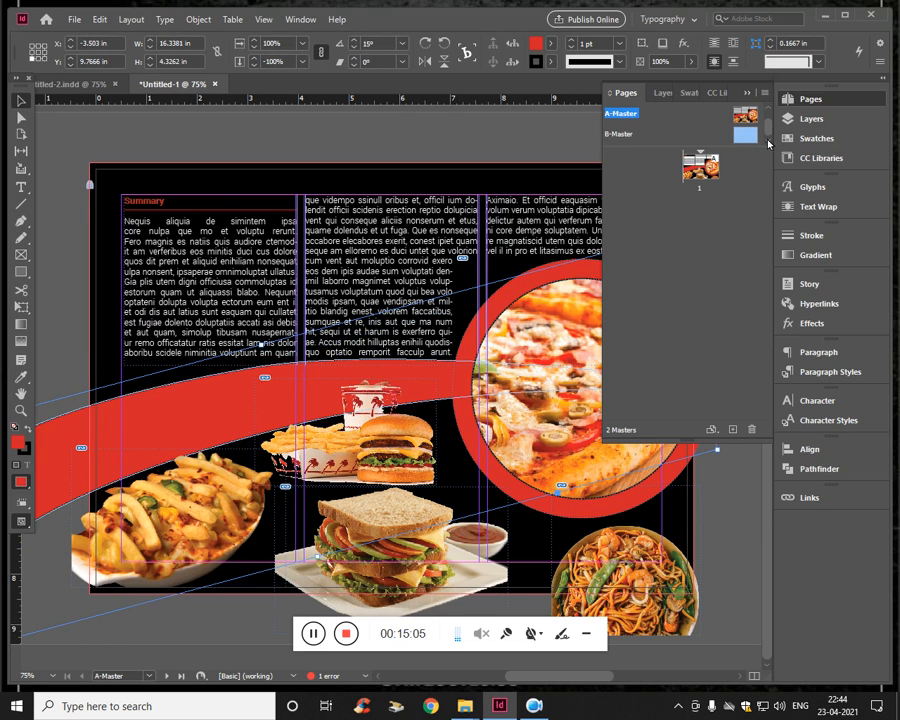
pyautogui.doubleClick(625, 133)
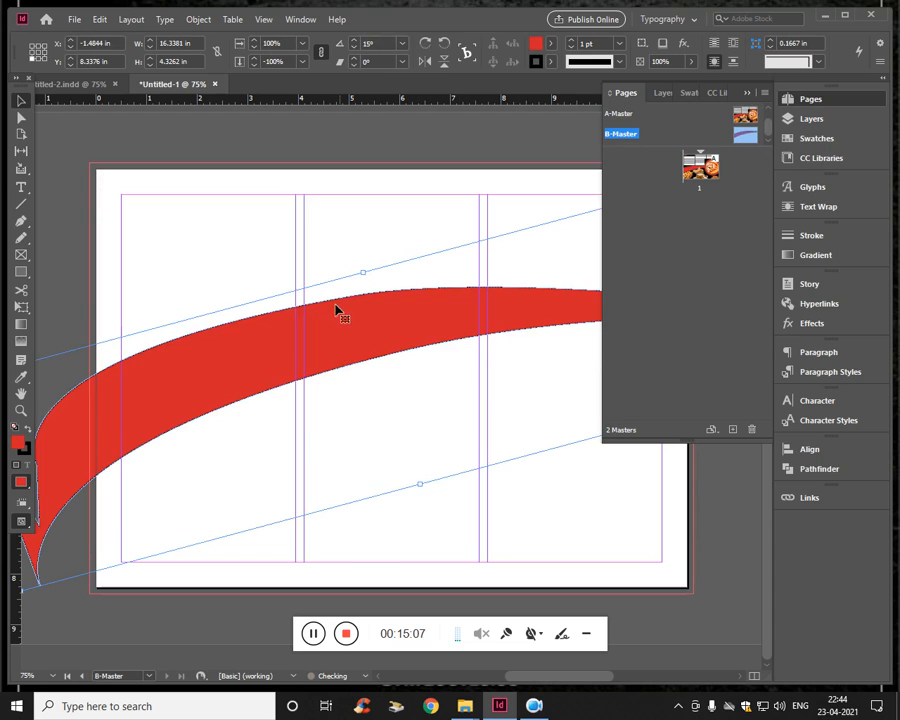
# - Move the red band on B-Master into the lower half of the page and preview its placement
pyautogui.moveTo(338, 309); pyautogui.dragTo(279, 488)
pyautogui.press('w')
pyautogui.press('w')
pyautogui.press('w')
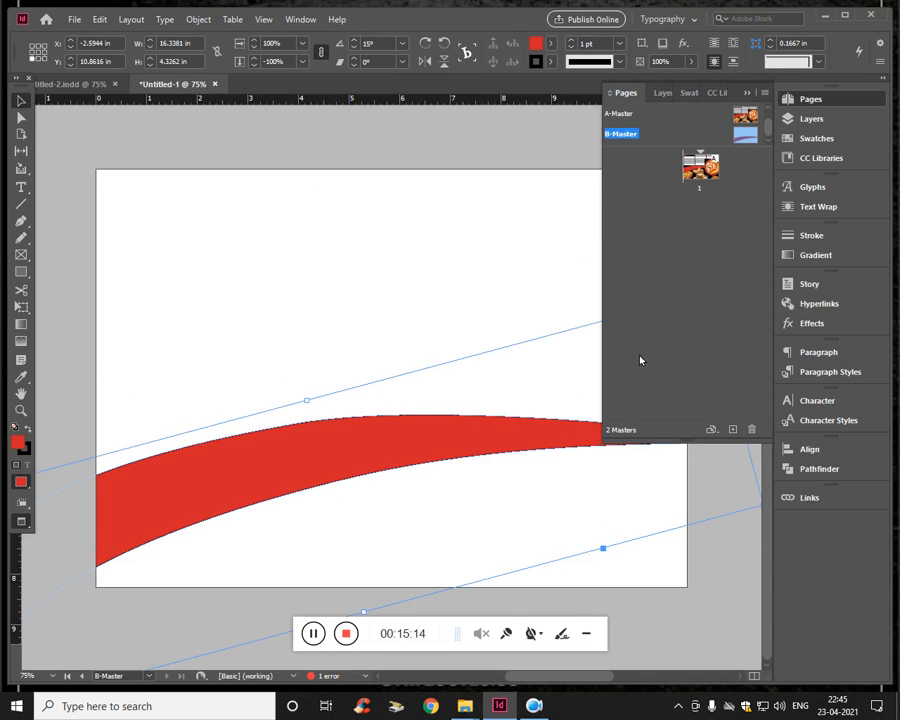
pyautogui.click(743, 93)
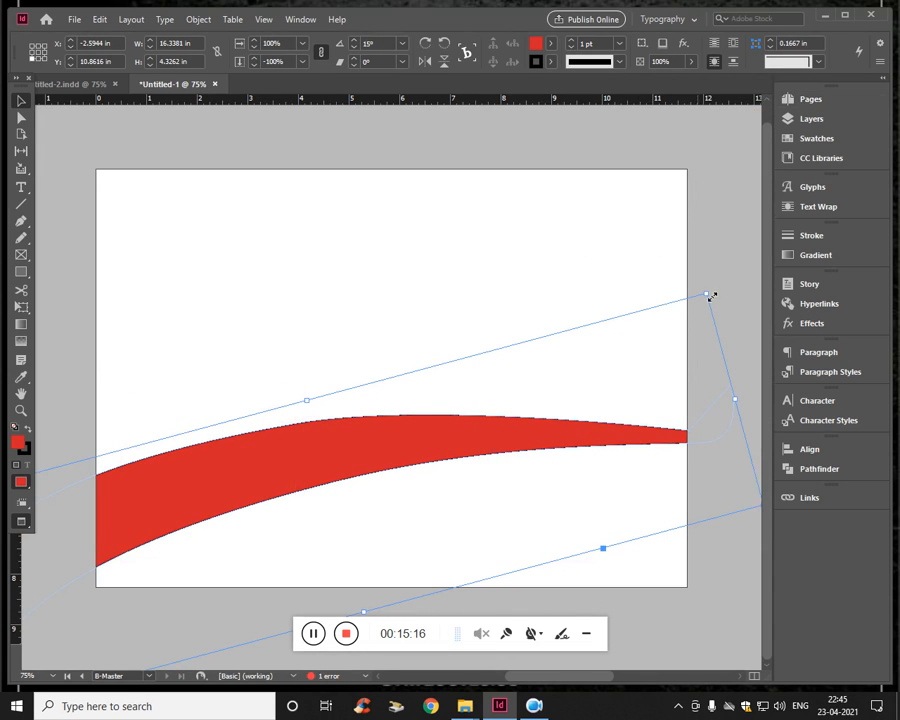
pyautogui.click(505, 207)
pyautogui.press('w')
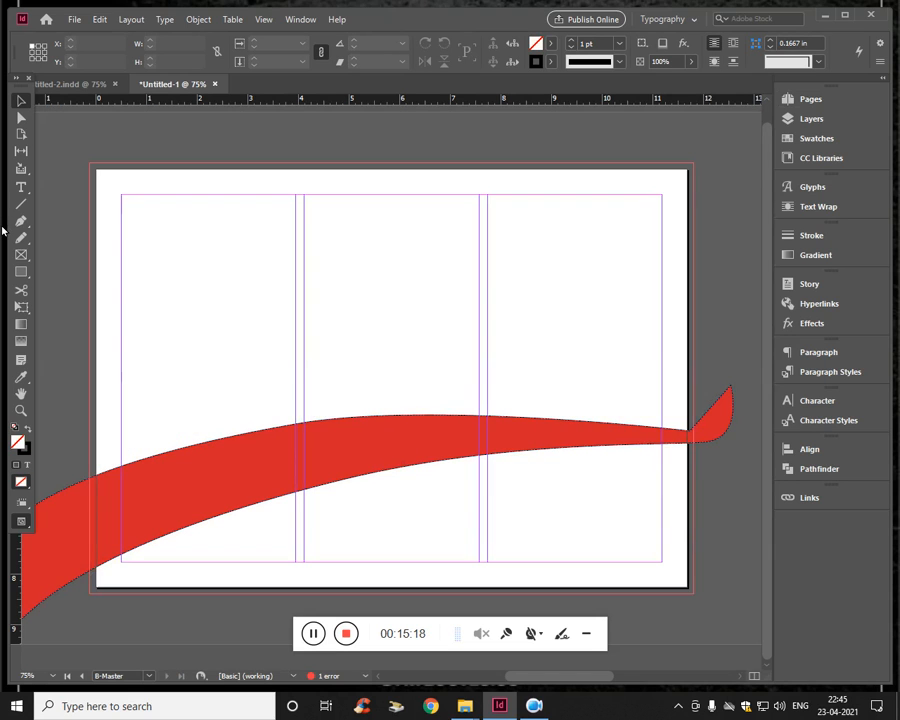
# - Draw a text frame spanning the three column guides above the red band and fill it with placeholder text
pyautogui.press('t')
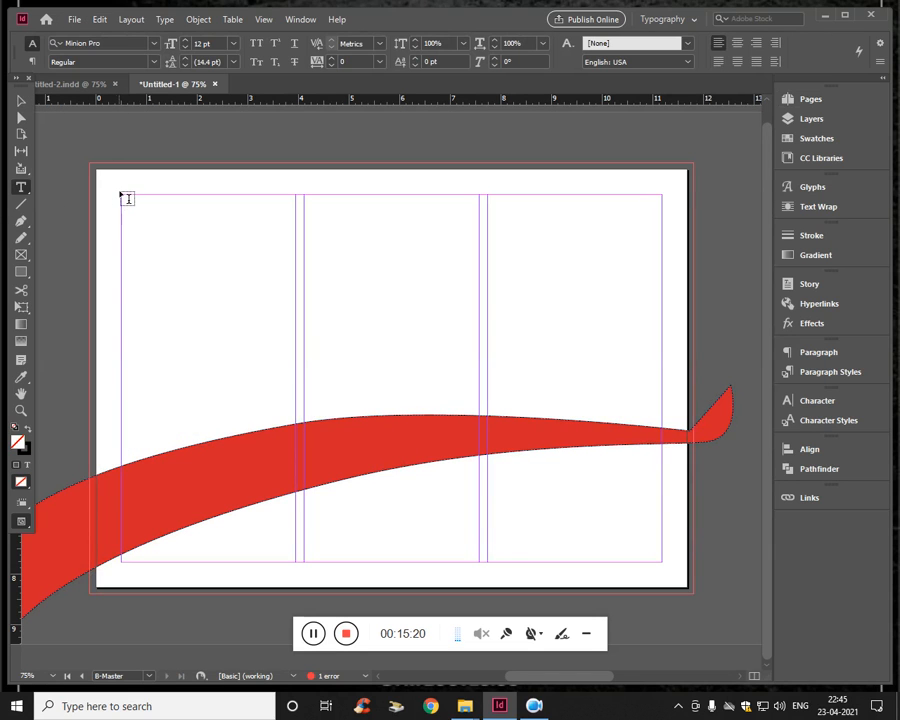
pyautogui.moveTo(121, 195); pyautogui.dragTo(672, 440)
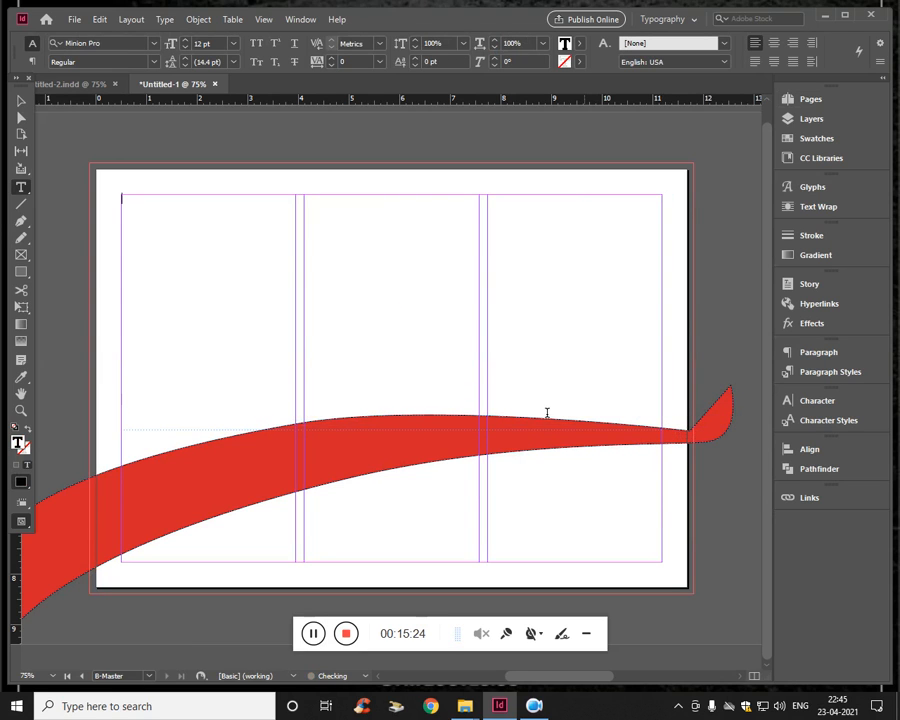
pyautogui.rightClick(268, 281)
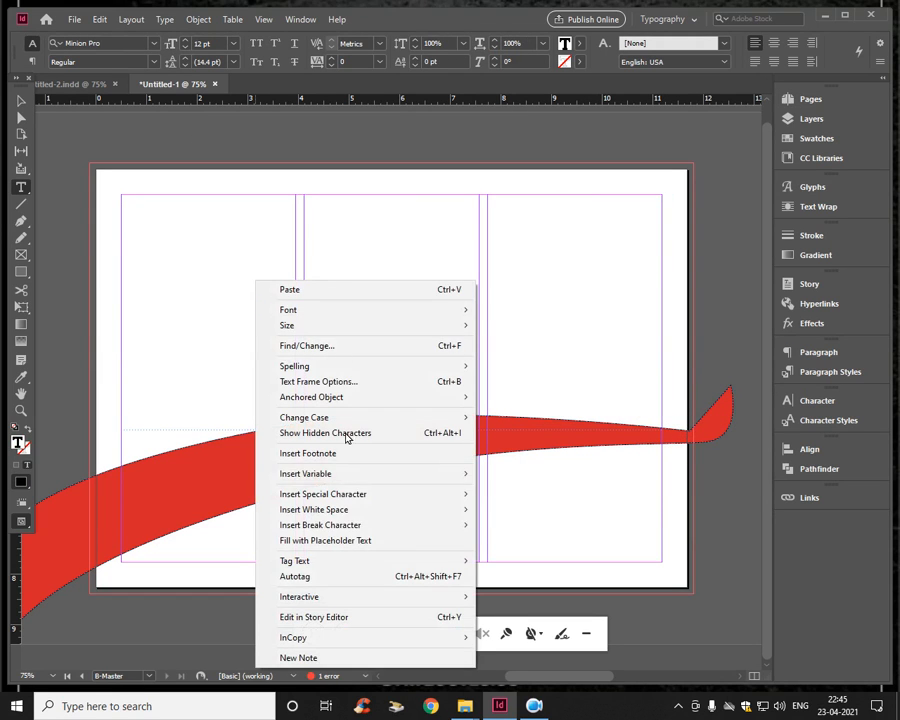
pyautogui.click(366, 538)
pyautogui.hotkey('ctrl', 'a')
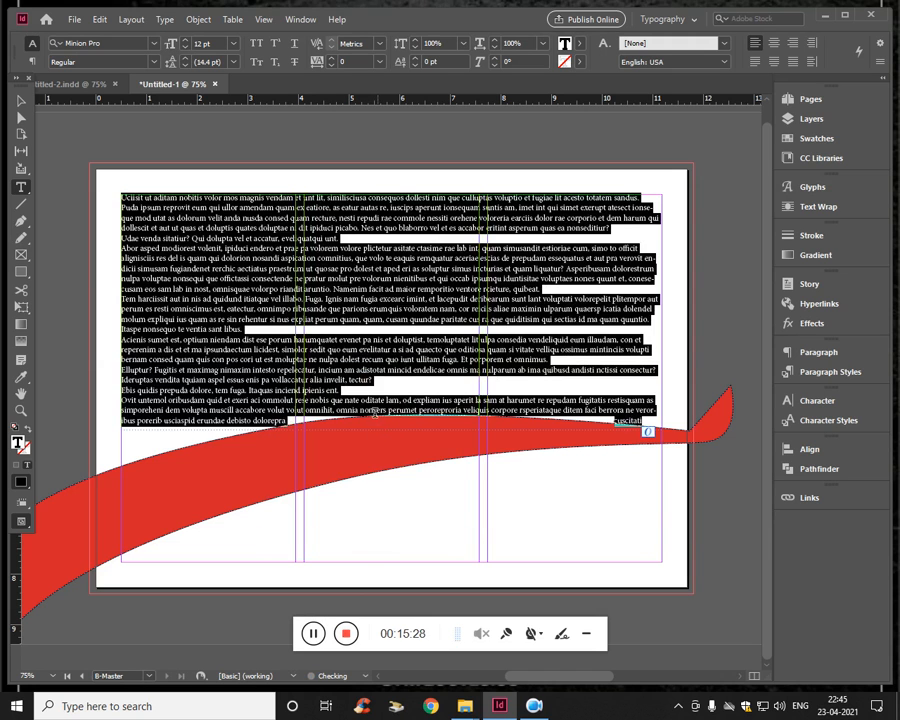
# - Set the red band's own text frame options to 3 columns
pyautogui.click(382, 474)
pyautogui.hscroll(-5, 382, 474)
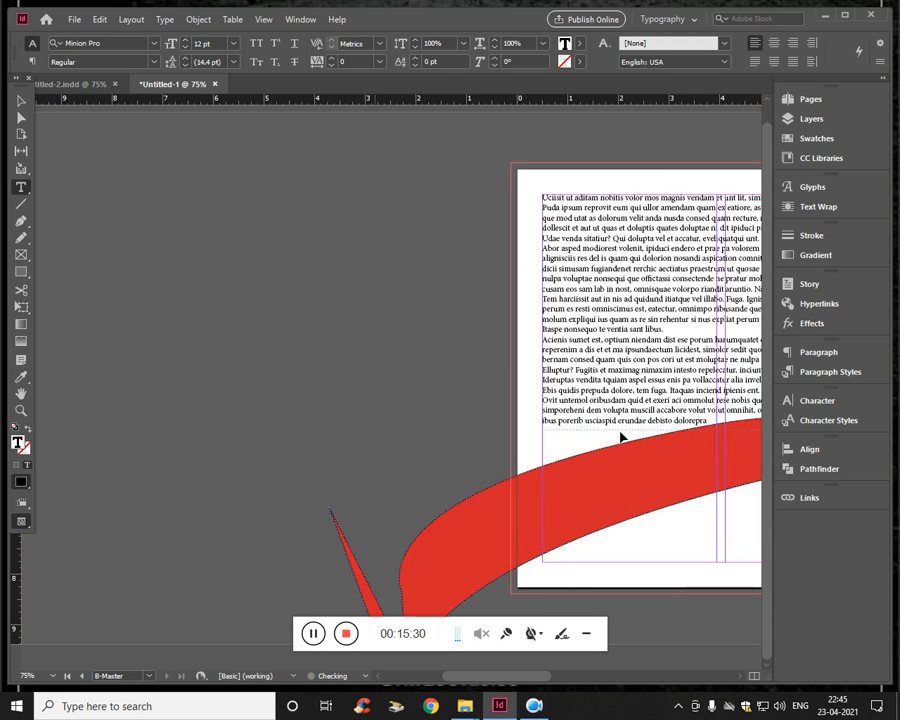
pyautogui.hotkey('ctrl', 'b')
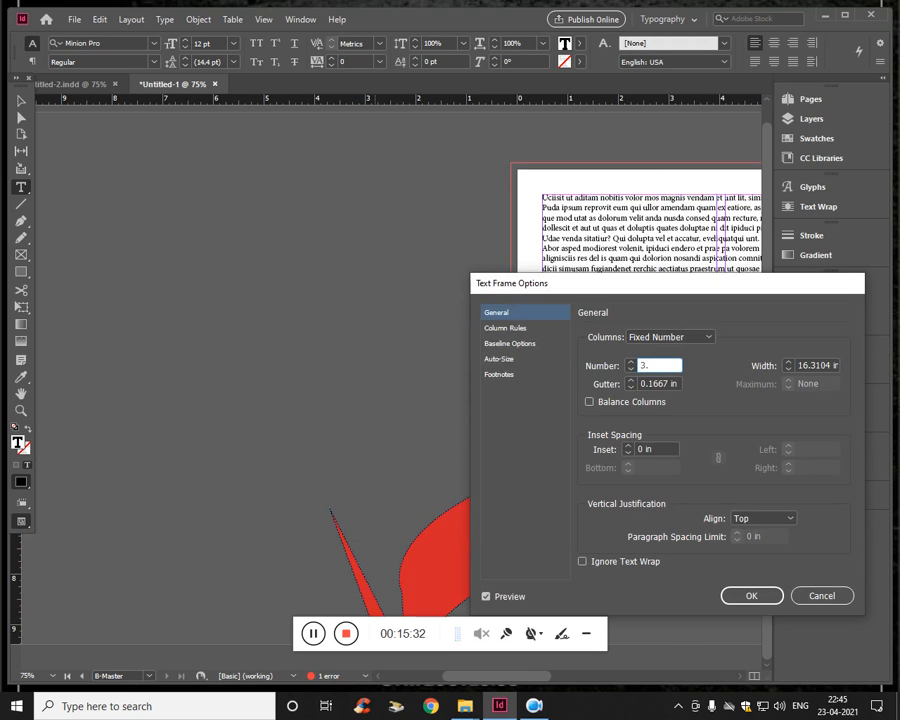
pyautogui.click(765, 597)
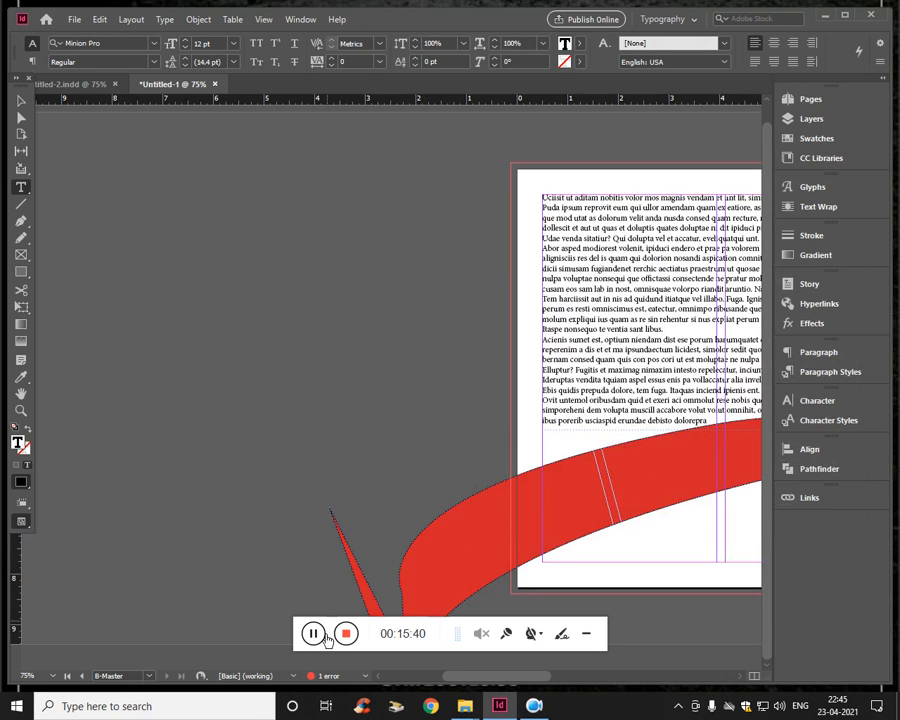
pyautogui.press('Escape')
pyautogui.hscroll(5, 303, 573)
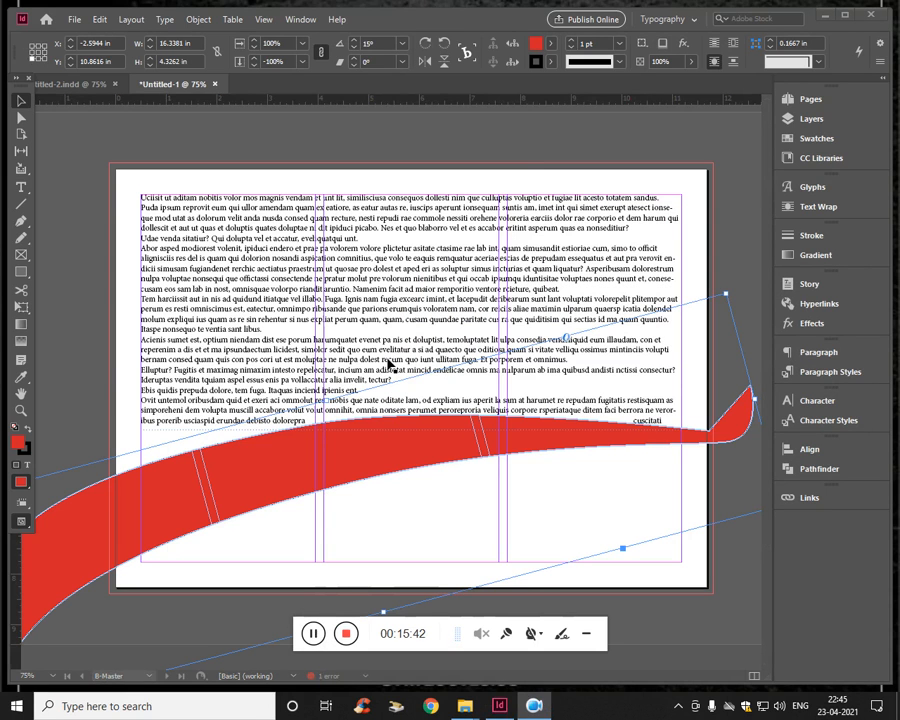
# - Set the placeholder text frame on B-Master to three columns
pyautogui.doubleClick(390, 363)
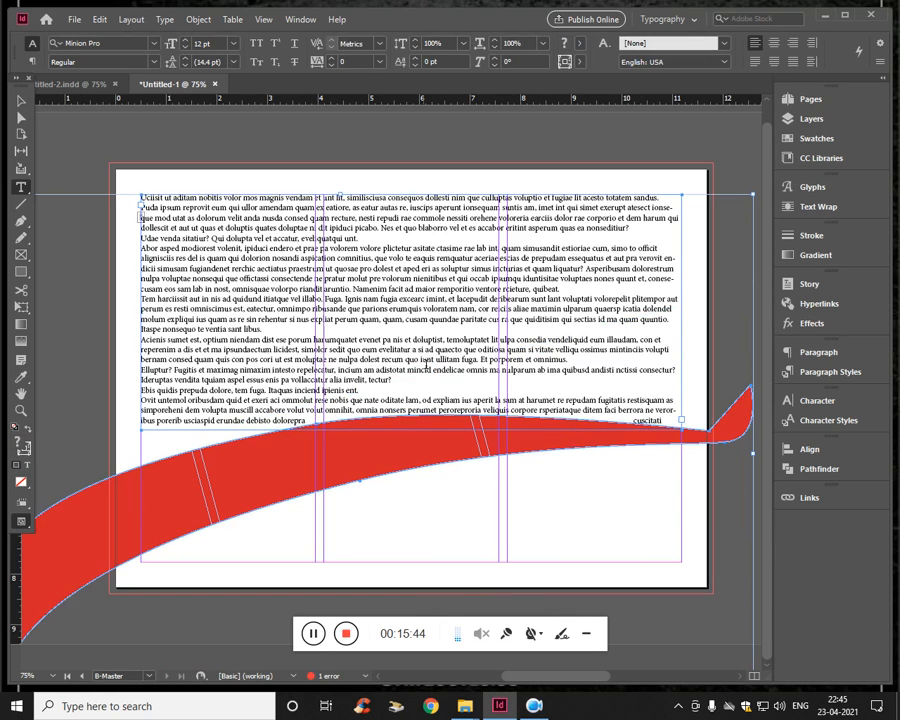
pyautogui.tripleClick(438, 360)
pyautogui.hotkey('ctrl', 'a')
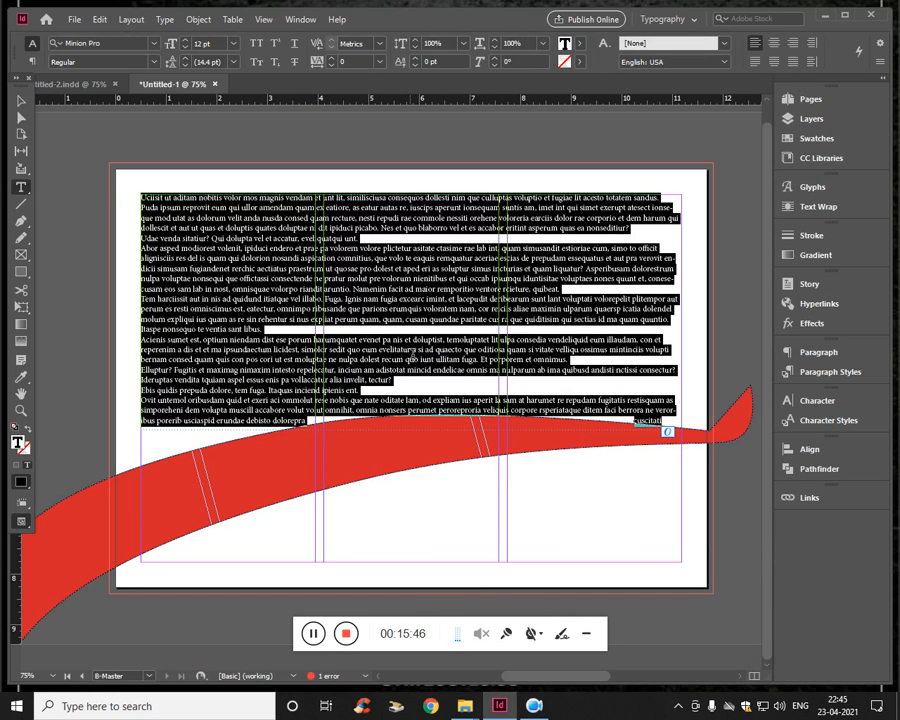
pyautogui.hotkey('ctrl', 'b')
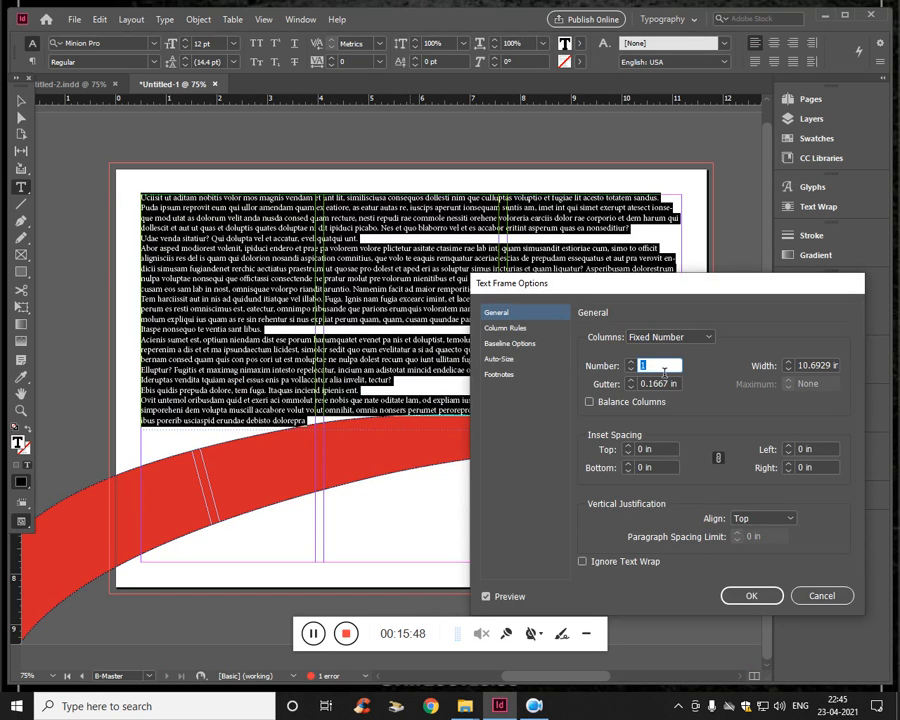
pyautogui.click(748, 595)
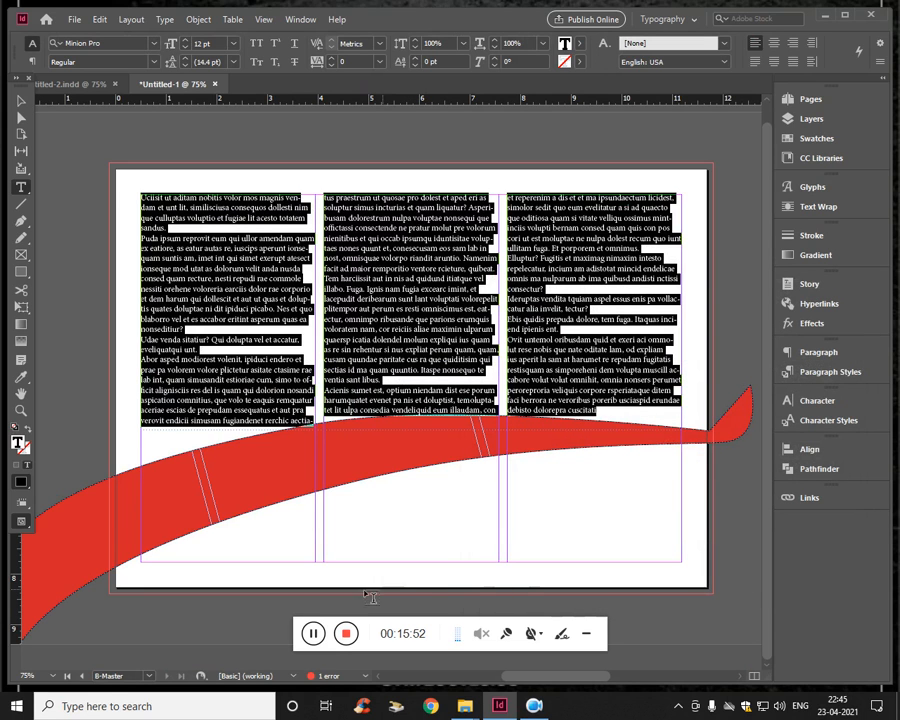
# - Justify all lines of the three-column placeholder text and deselect it
pyautogui.click(33, 61)
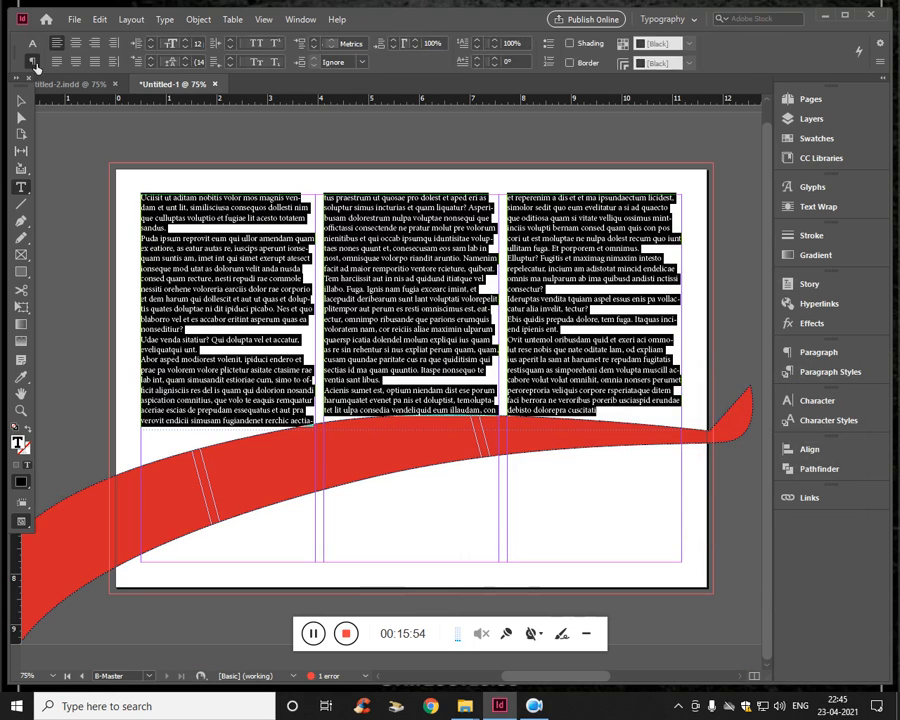
pyautogui.click(32, 44)
pyautogui.click(32, 61)
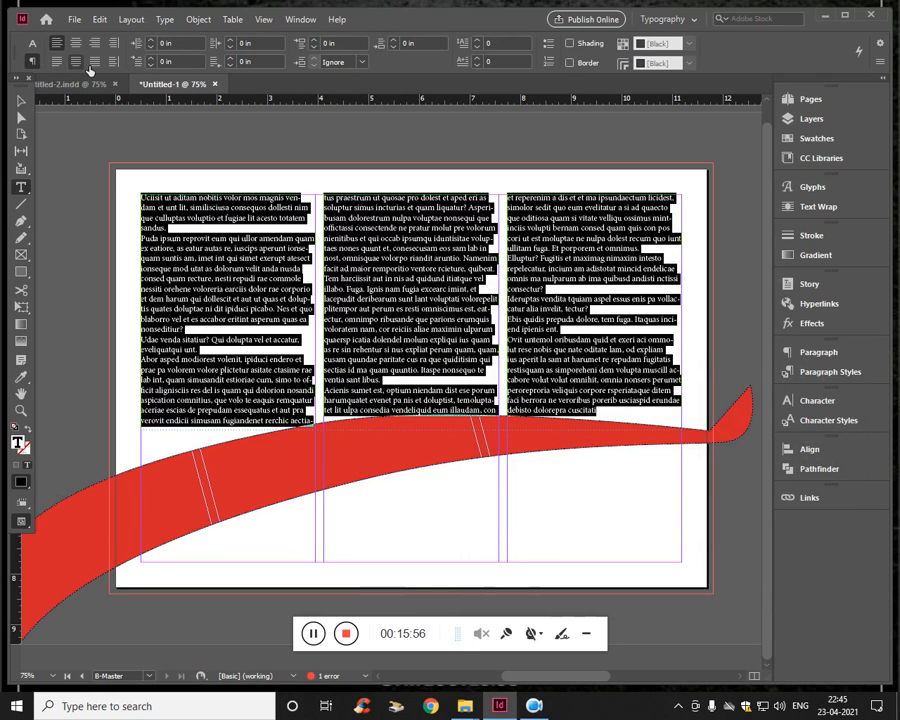
pyautogui.click(62, 66)
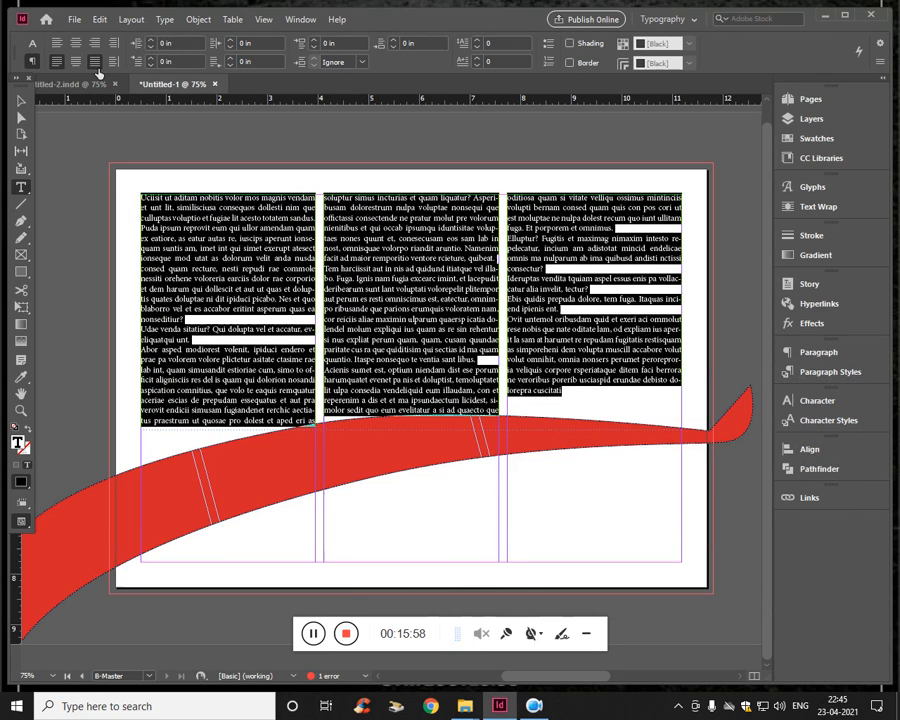
pyautogui.click(95, 66)
pyautogui.click(32, 44)
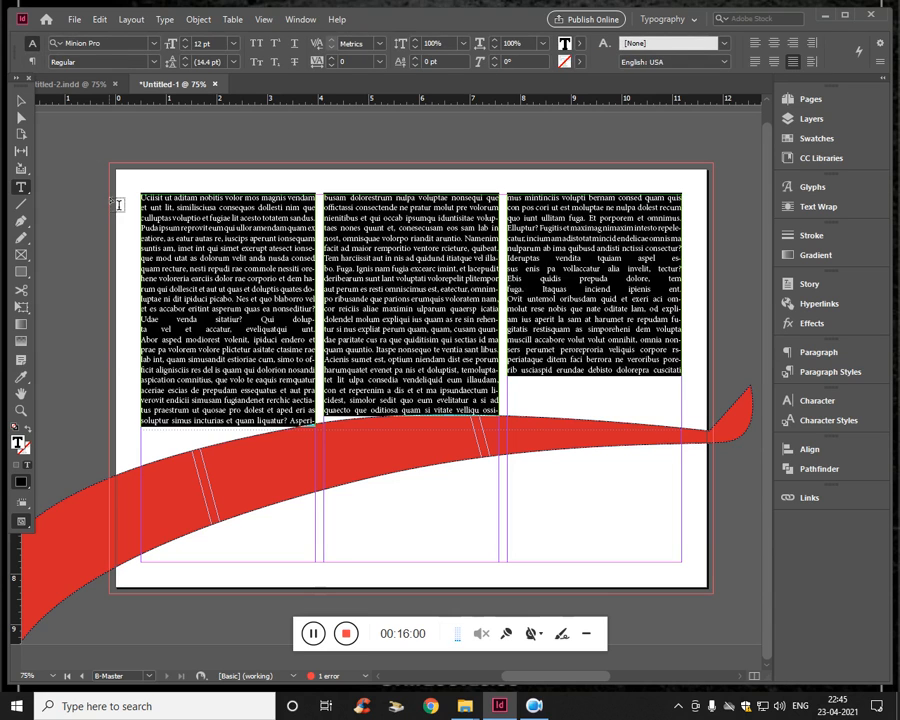
pyautogui.click(119, 200)
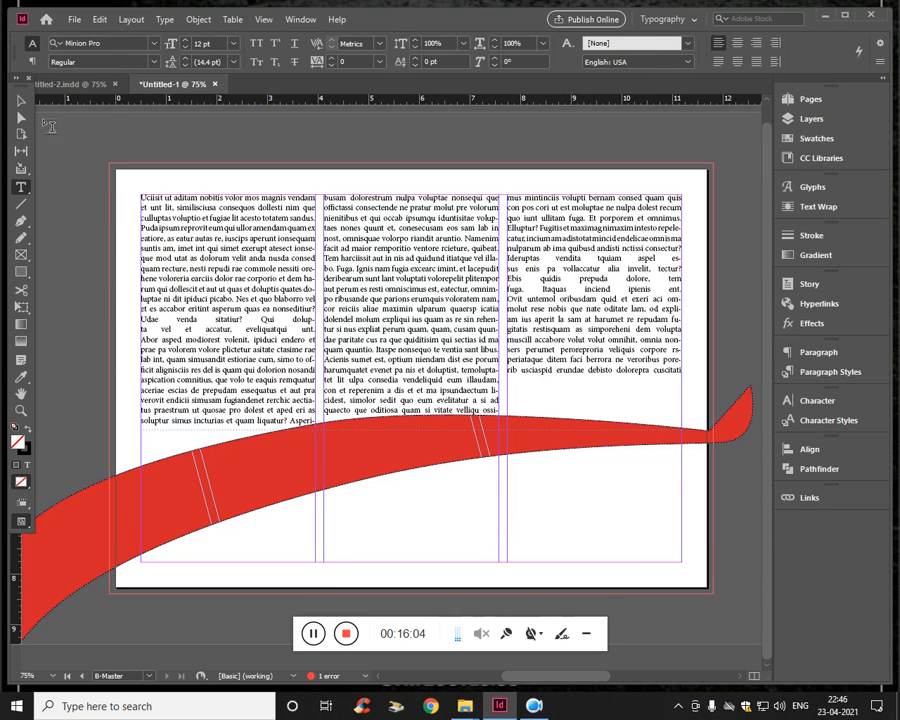
# - Switch to the Untitled-2.indd document to view its brochure layout
pyautogui.click(89, 85)
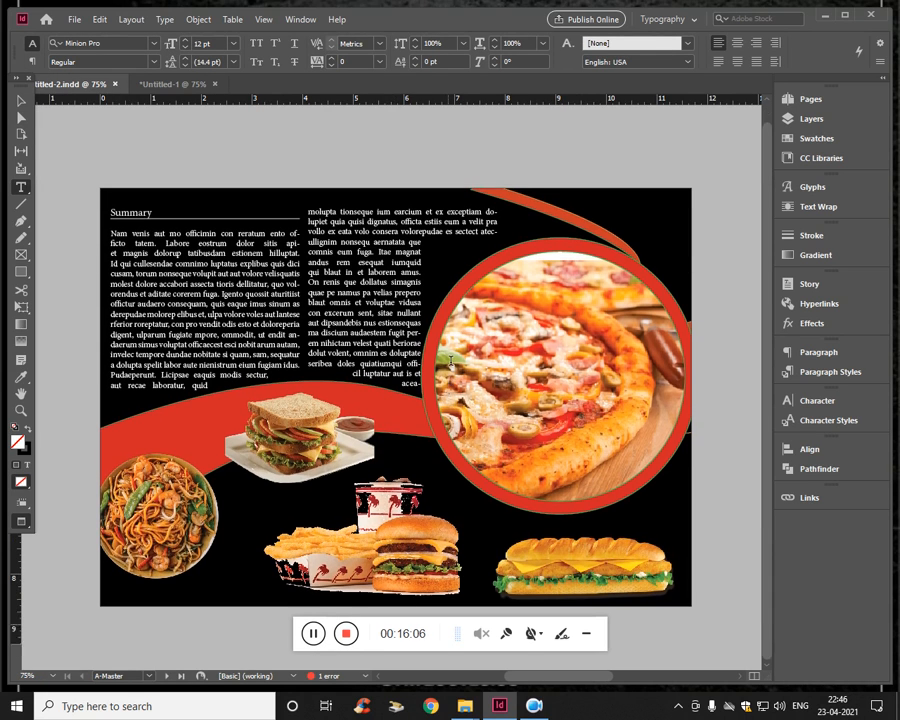
# - Examine the B-Master page of Untitled-2.indd as a layout reference, and return to the Untitled-1 document
pyautogui.click(813, 119)
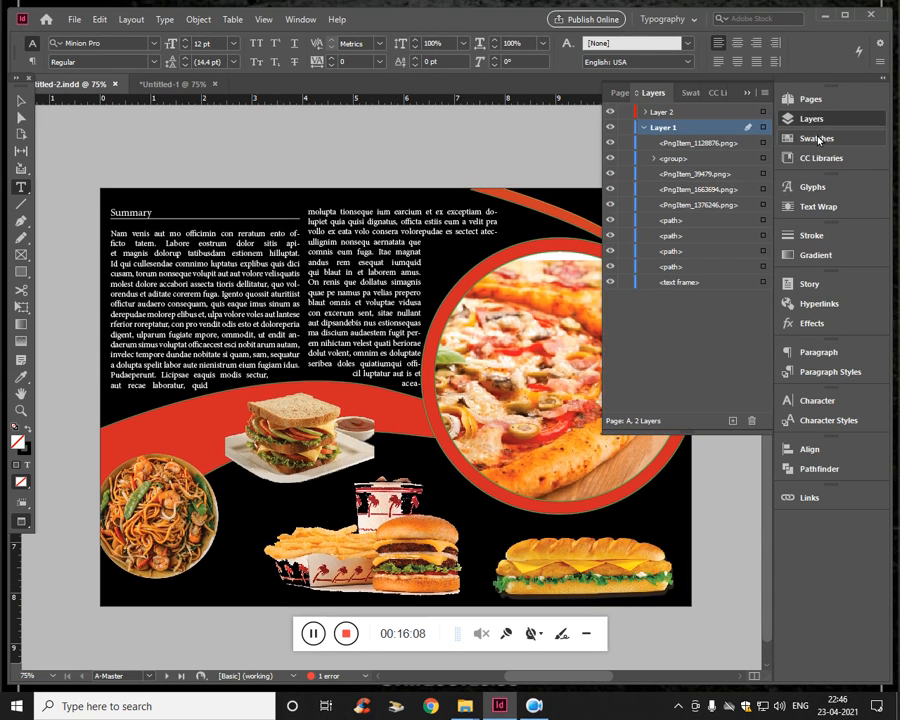
pyautogui.click(815, 138)
pyautogui.click(810, 99)
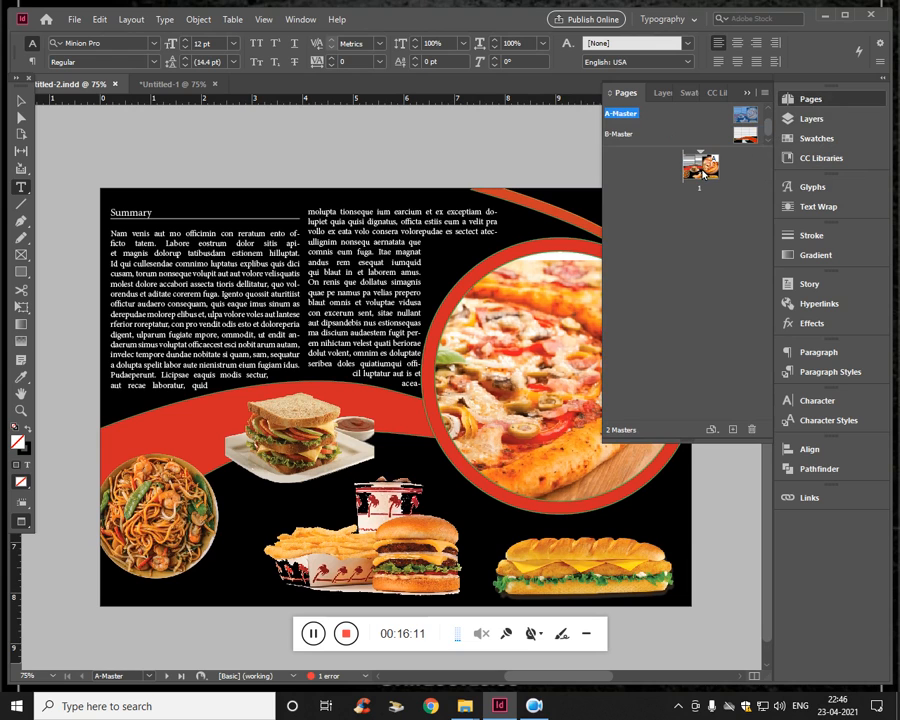
pyautogui.doubleClick(621, 133)
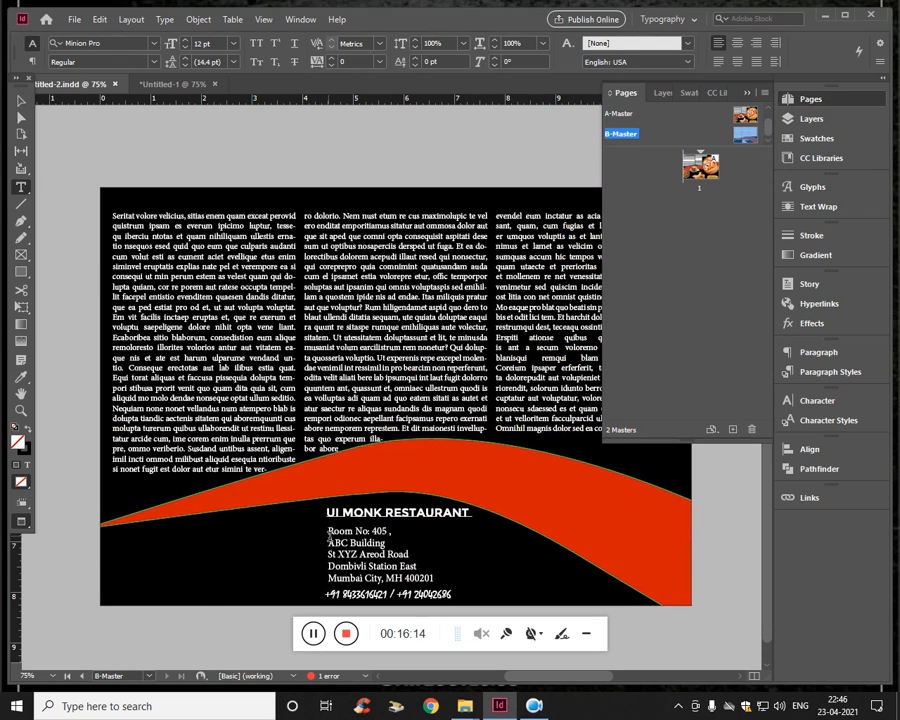
pyautogui.click(181, 86)
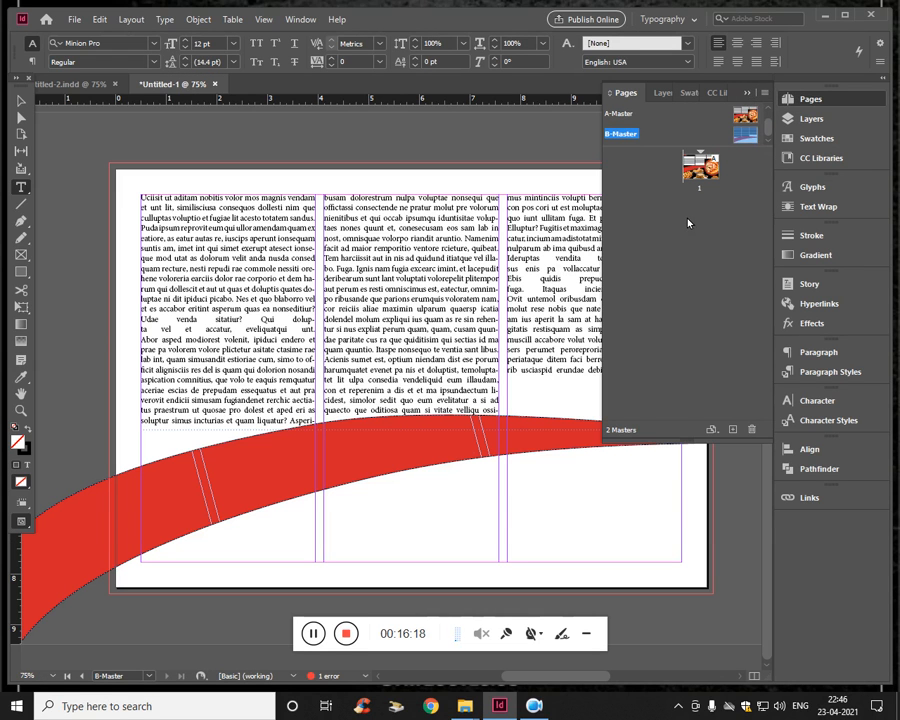
pyautogui.click(747, 94)
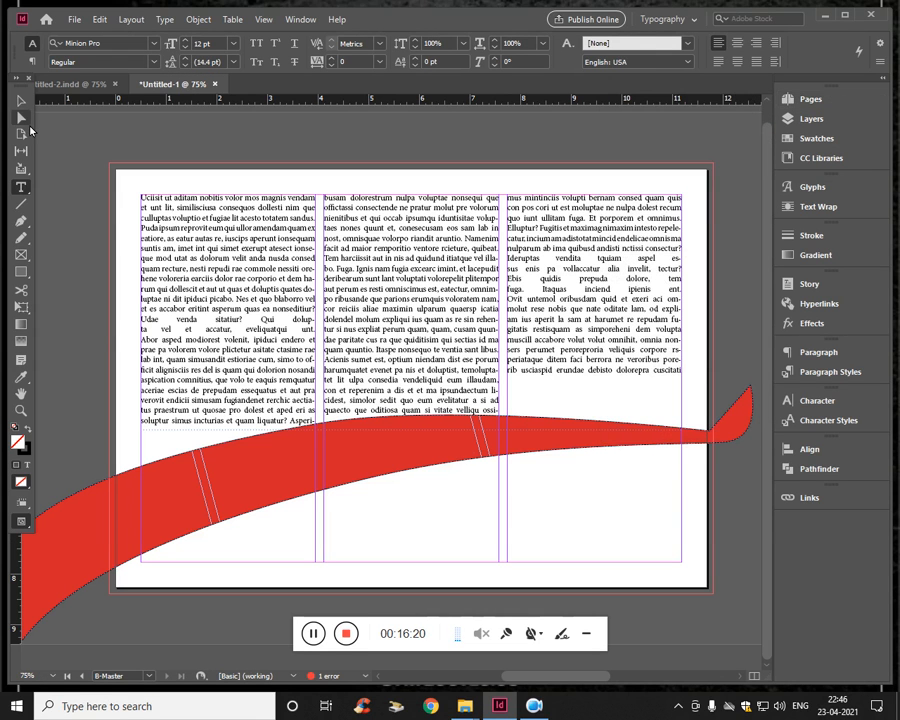
# - Colour all of the three-column placeholder text on B-Master with the [Paper] swatch
pyautogui.click(191, 277)
pyautogui.hotkey('ctrl', 'a')
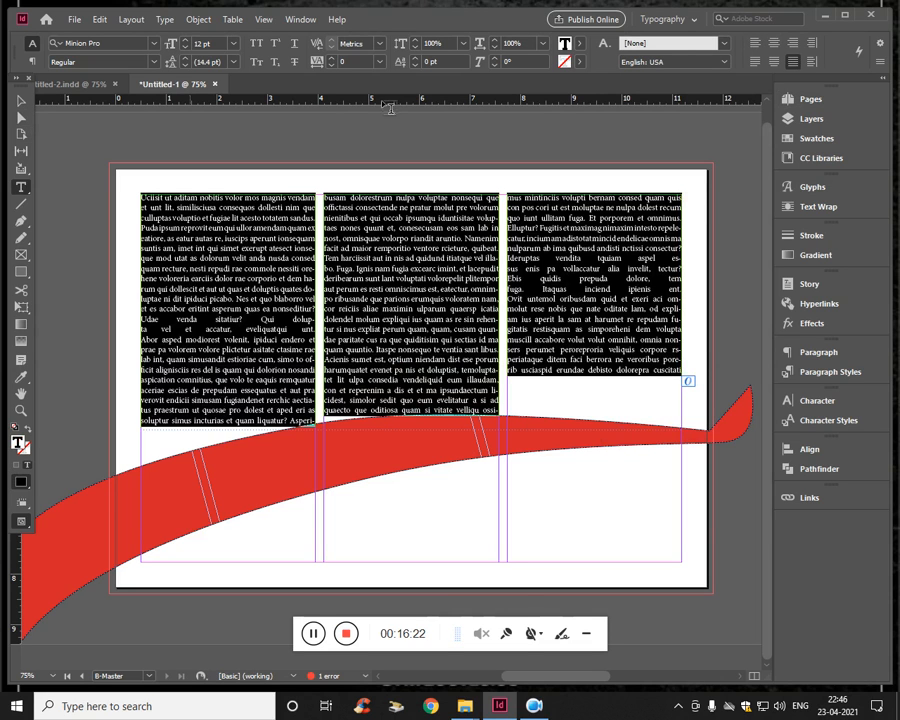
pyautogui.click(579, 43)
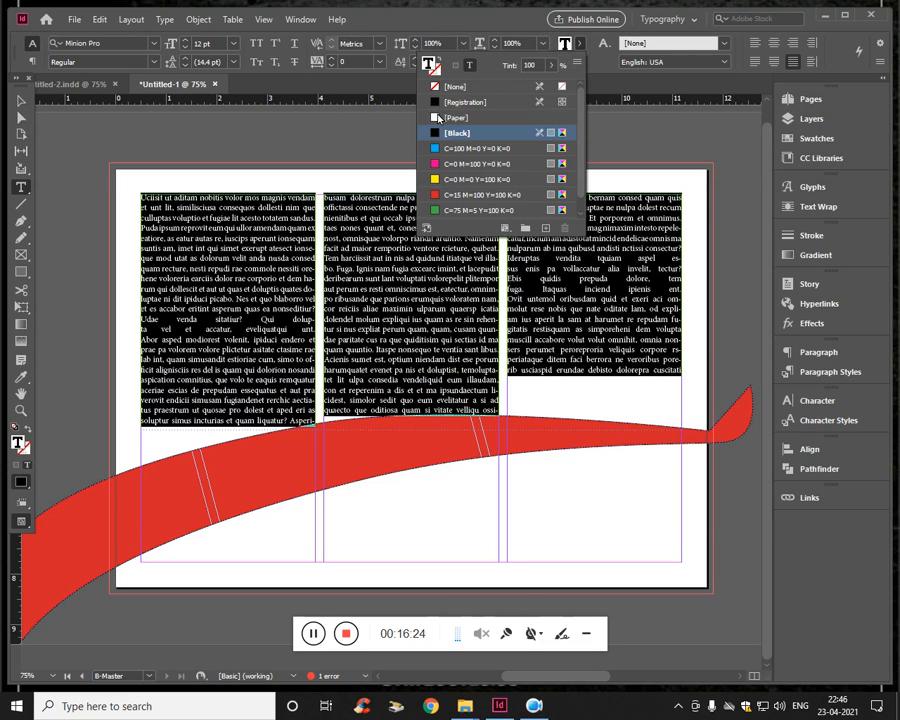
pyautogui.click(448, 120)
pyautogui.click(116, 322)
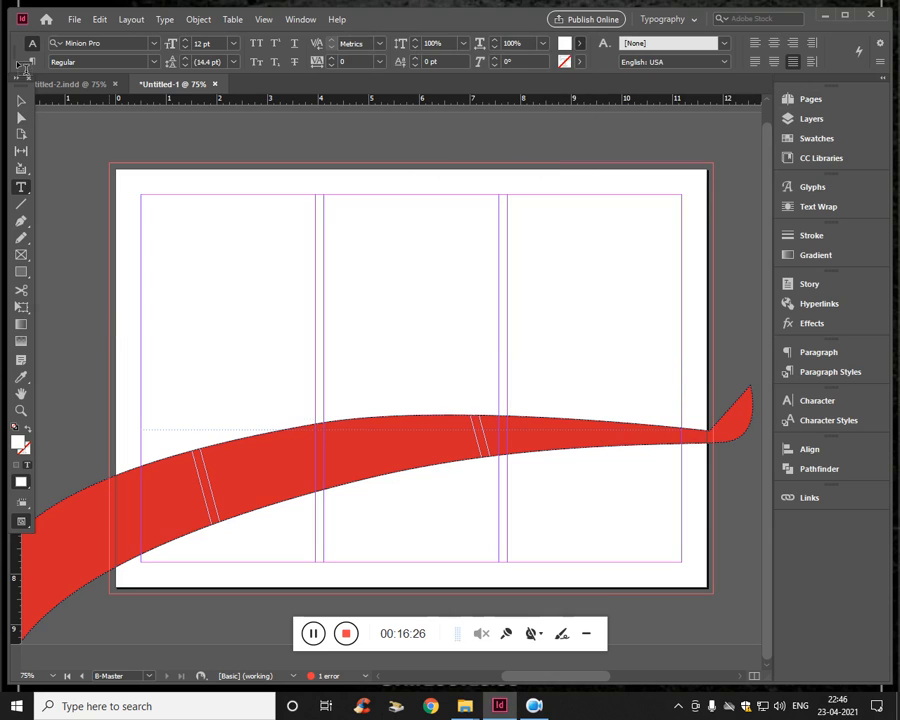
# - Draw a rectangle about 11.94 by 8.52 in over the whole B-Master page out to the bleed and fill it with [Black]
pyautogui.click(21, 271)
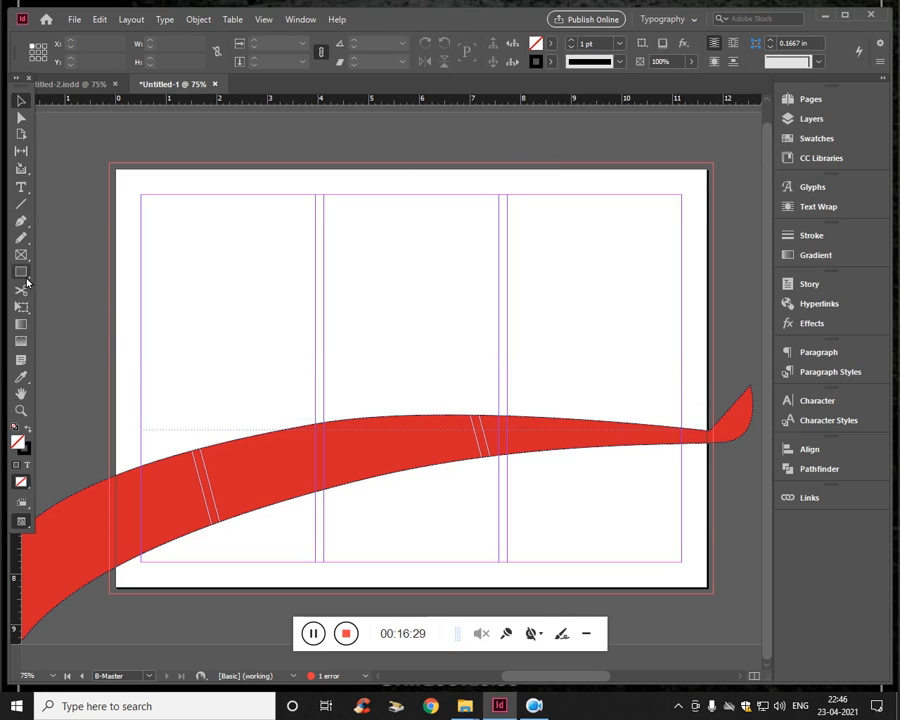
pyautogui.moveTo(111, 165); pyautogui.dragTo(713, 594)
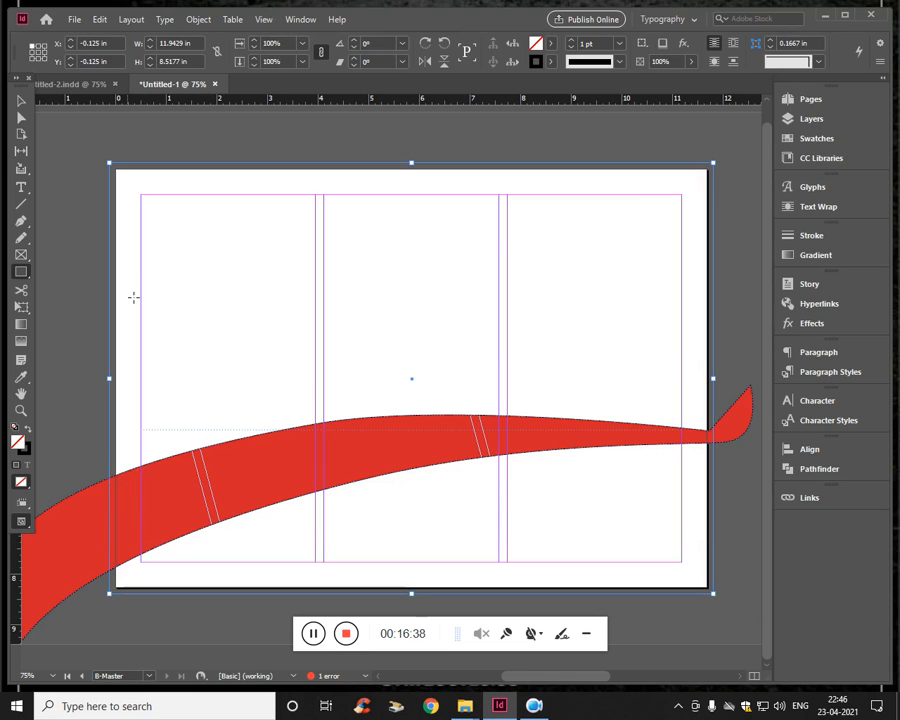
pyautogui.click(549, 47)
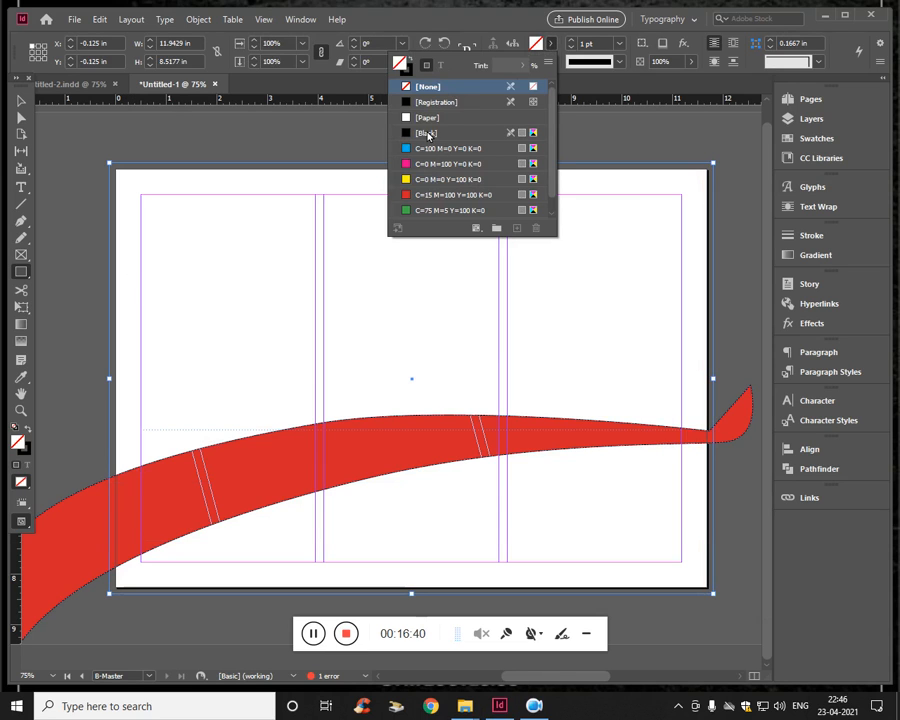
pyautogui.click(428, 133)
# - Send the black background rectangle to the back, behind the text and the red band
pyautogui.rightClick(272, 299)
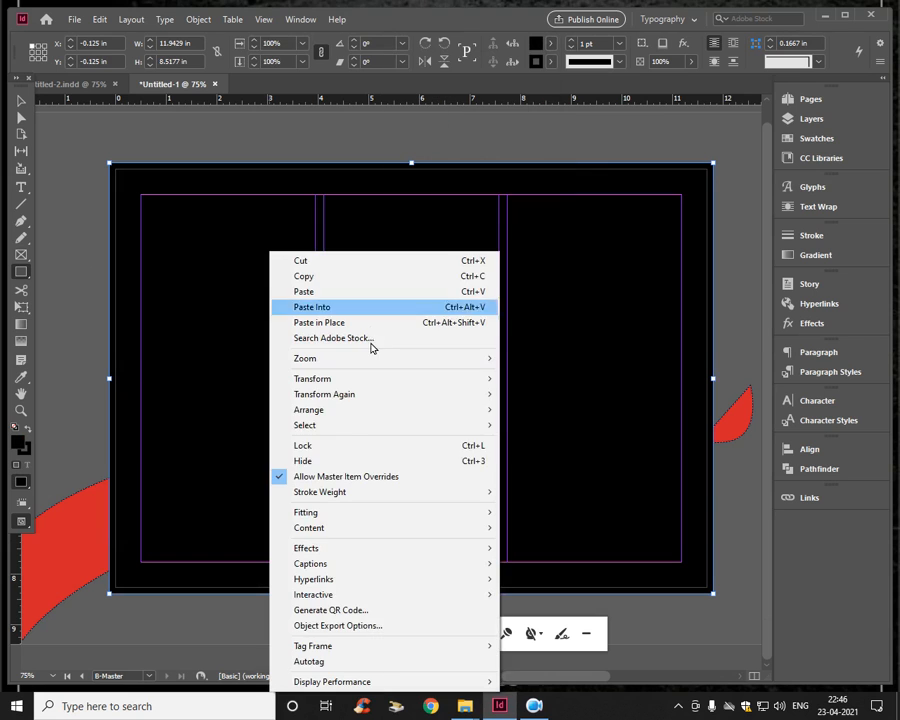
pyautogui.moveTo(354, 410)
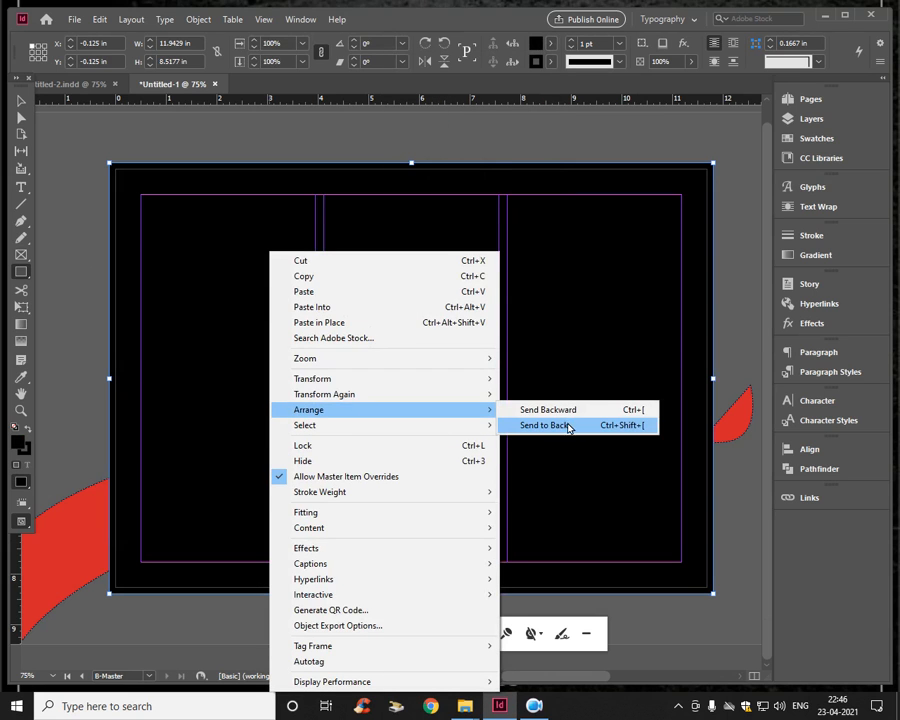
pyautogui.click(568, 426)
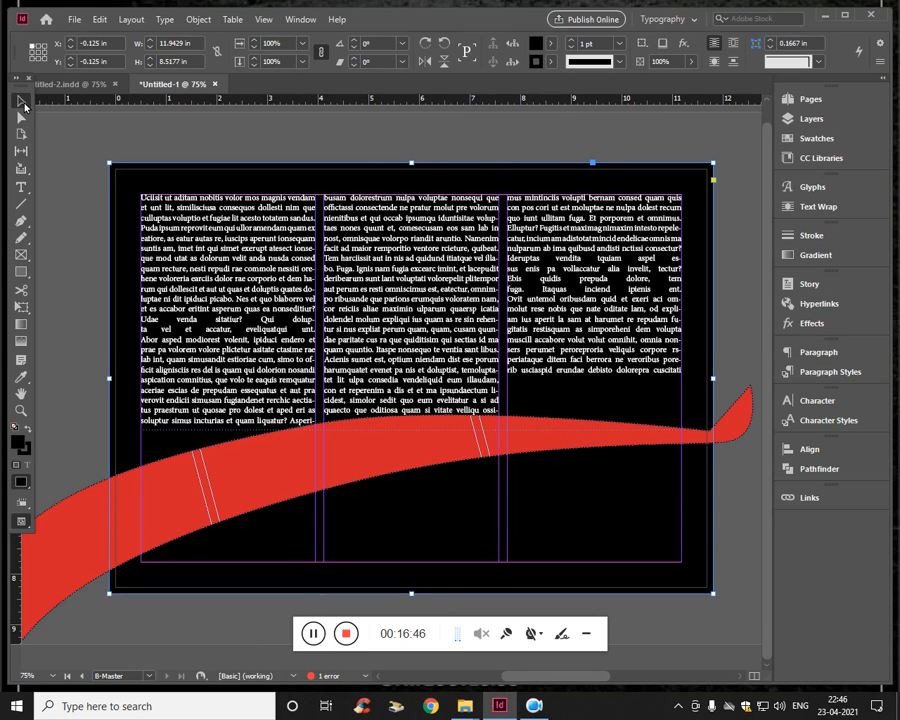
# - Review both master pages in full-screen Presentation mode, flipping between them, and exit the presentation
pyautogui.press('w')
pyautogui.click(30, 521)
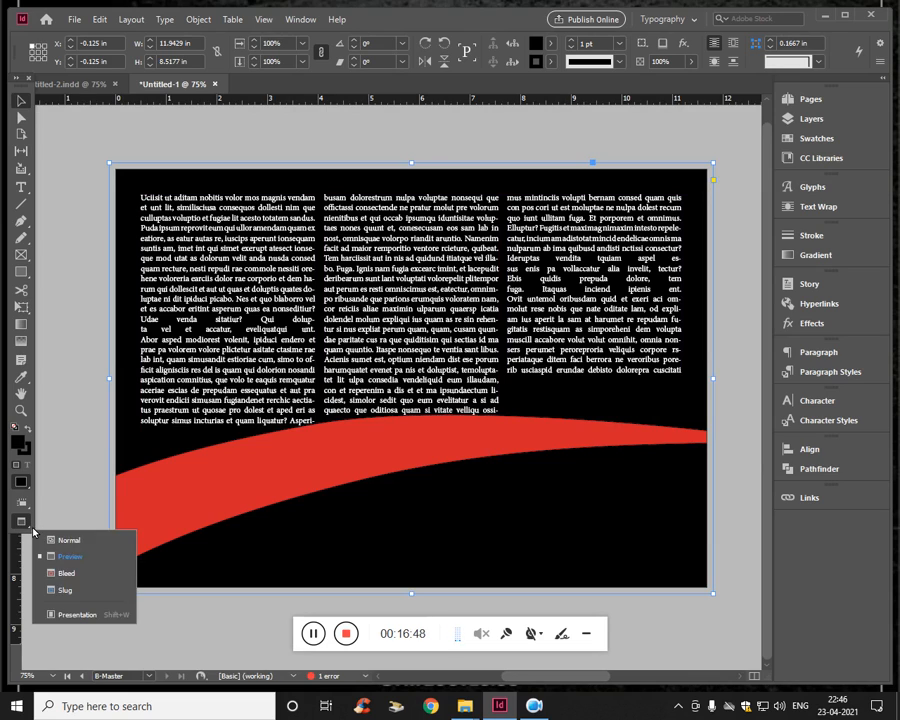
pyautogui.click(62, 612)
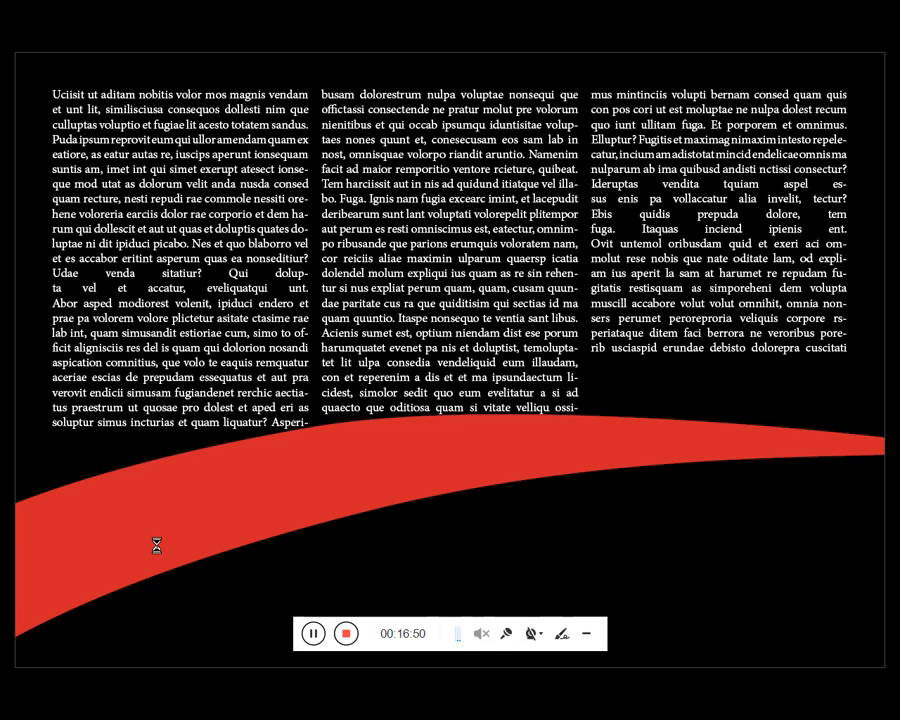
pyautogui.click(153, 544)
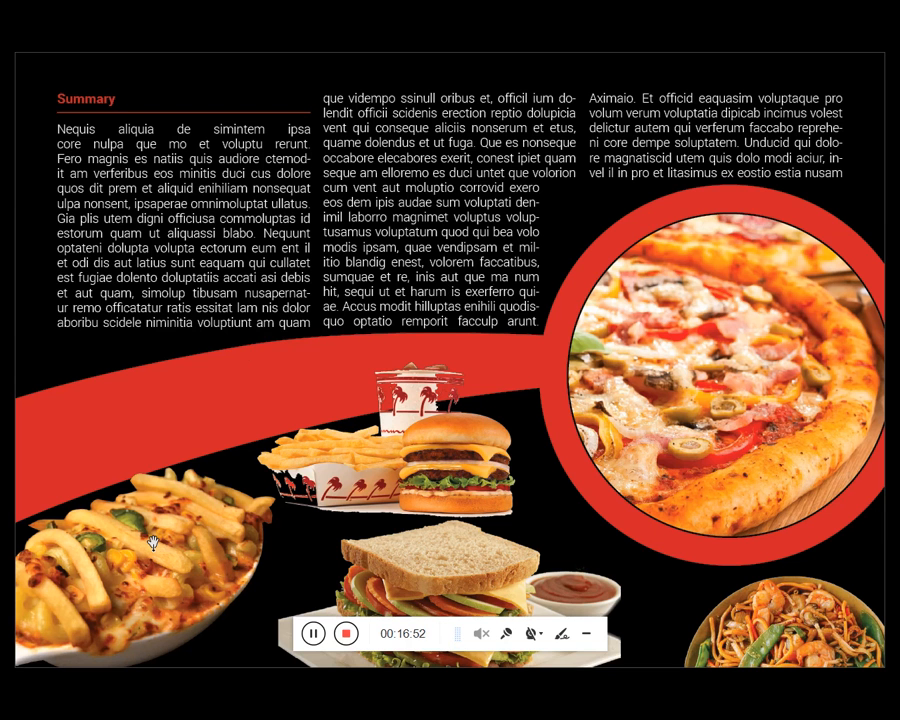
pyautogui.press('Left')
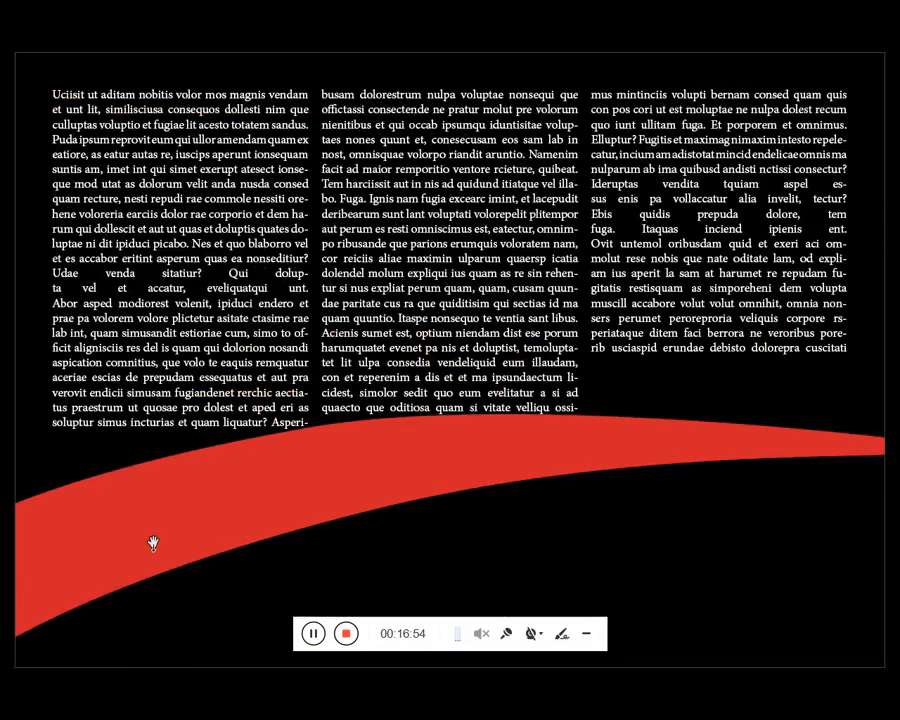
pyautogui.press('Right')
pyautogui.press('Left')
pyautogui.press('Escape')
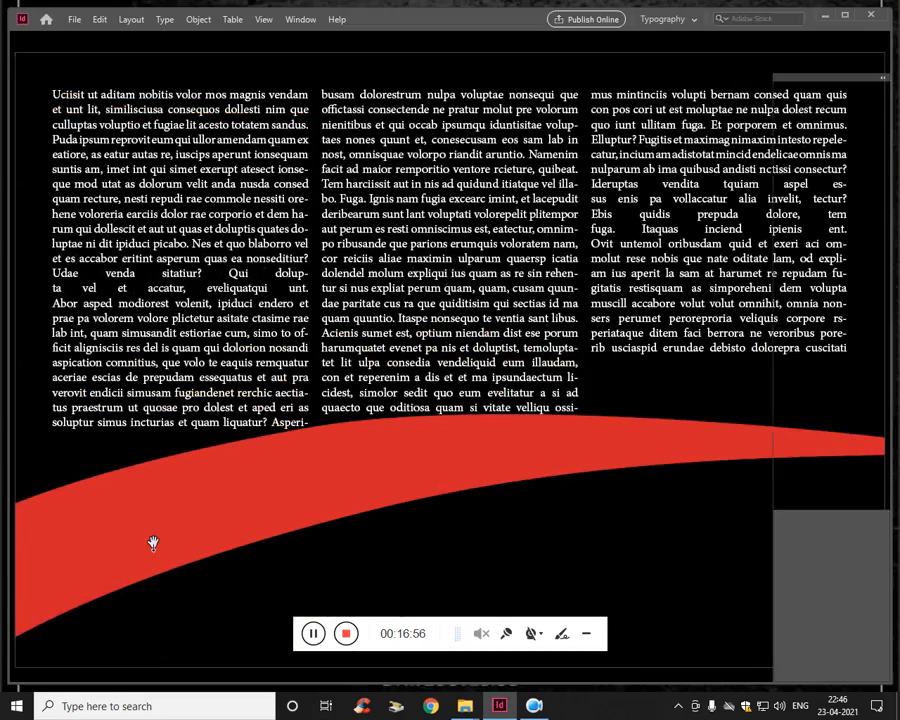